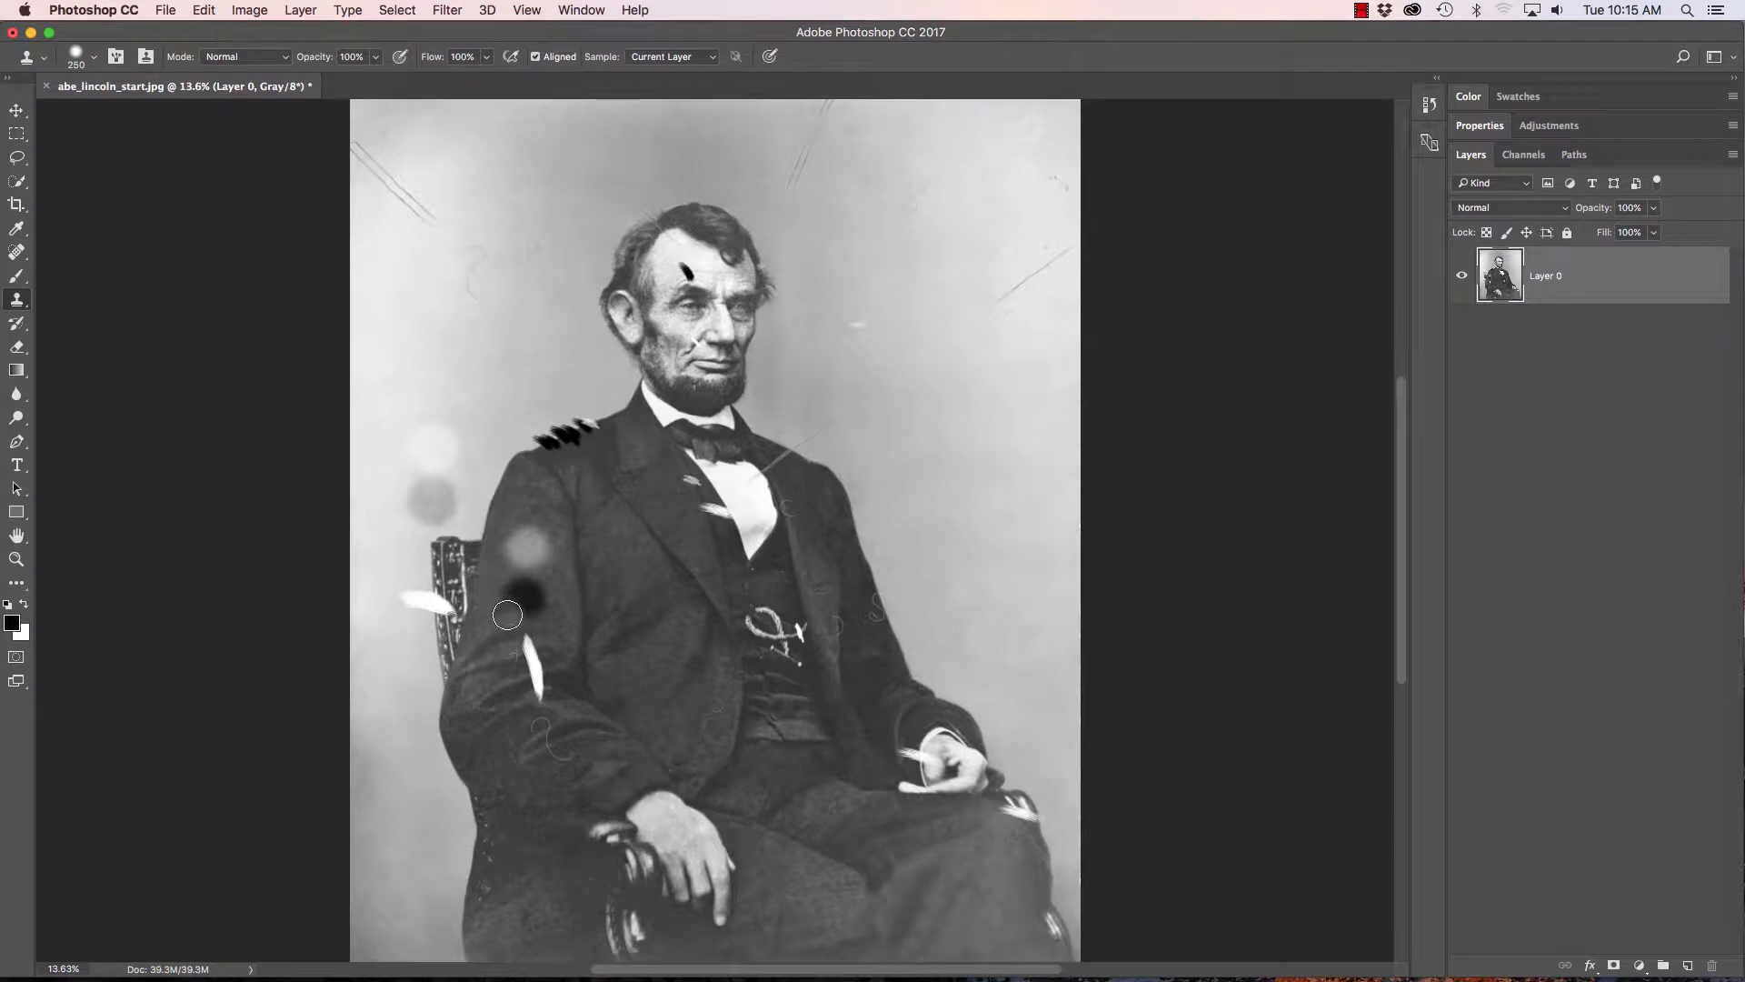
{"action": "left_click", "coordinate": [507, 615]}
{"action": "left_click", "coordinate": [25, 188]}
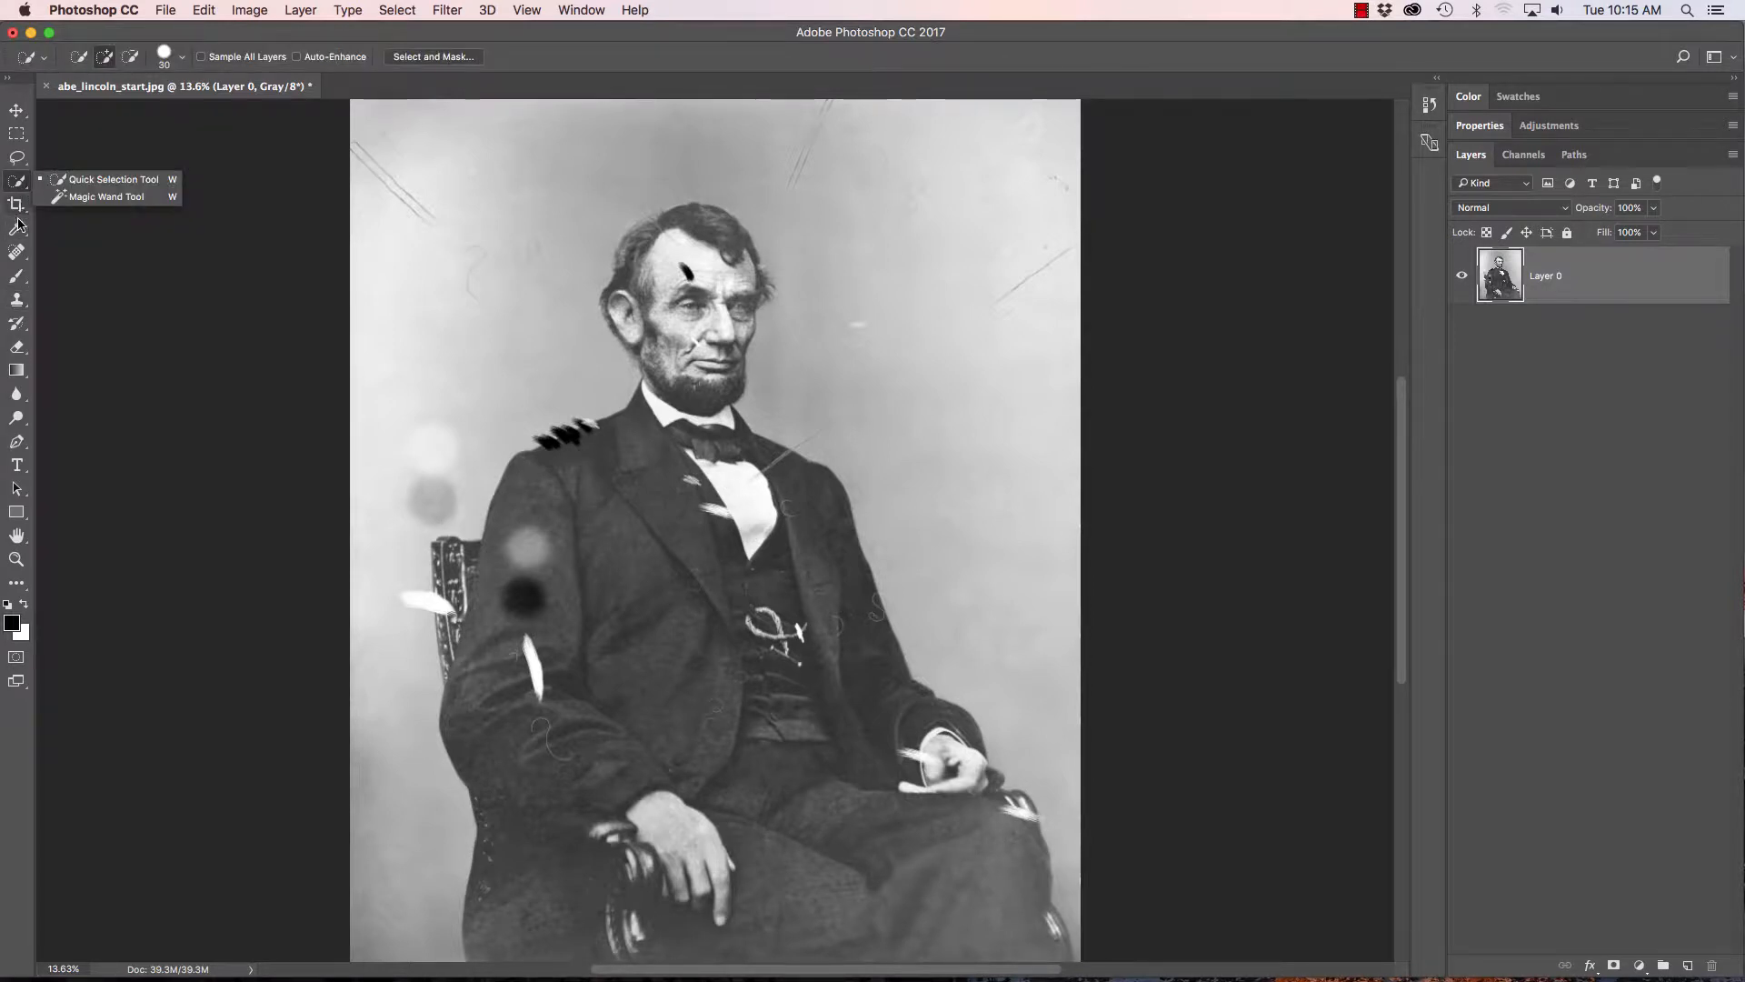
{"action": "left_click", "coordinate": [24, 255]}
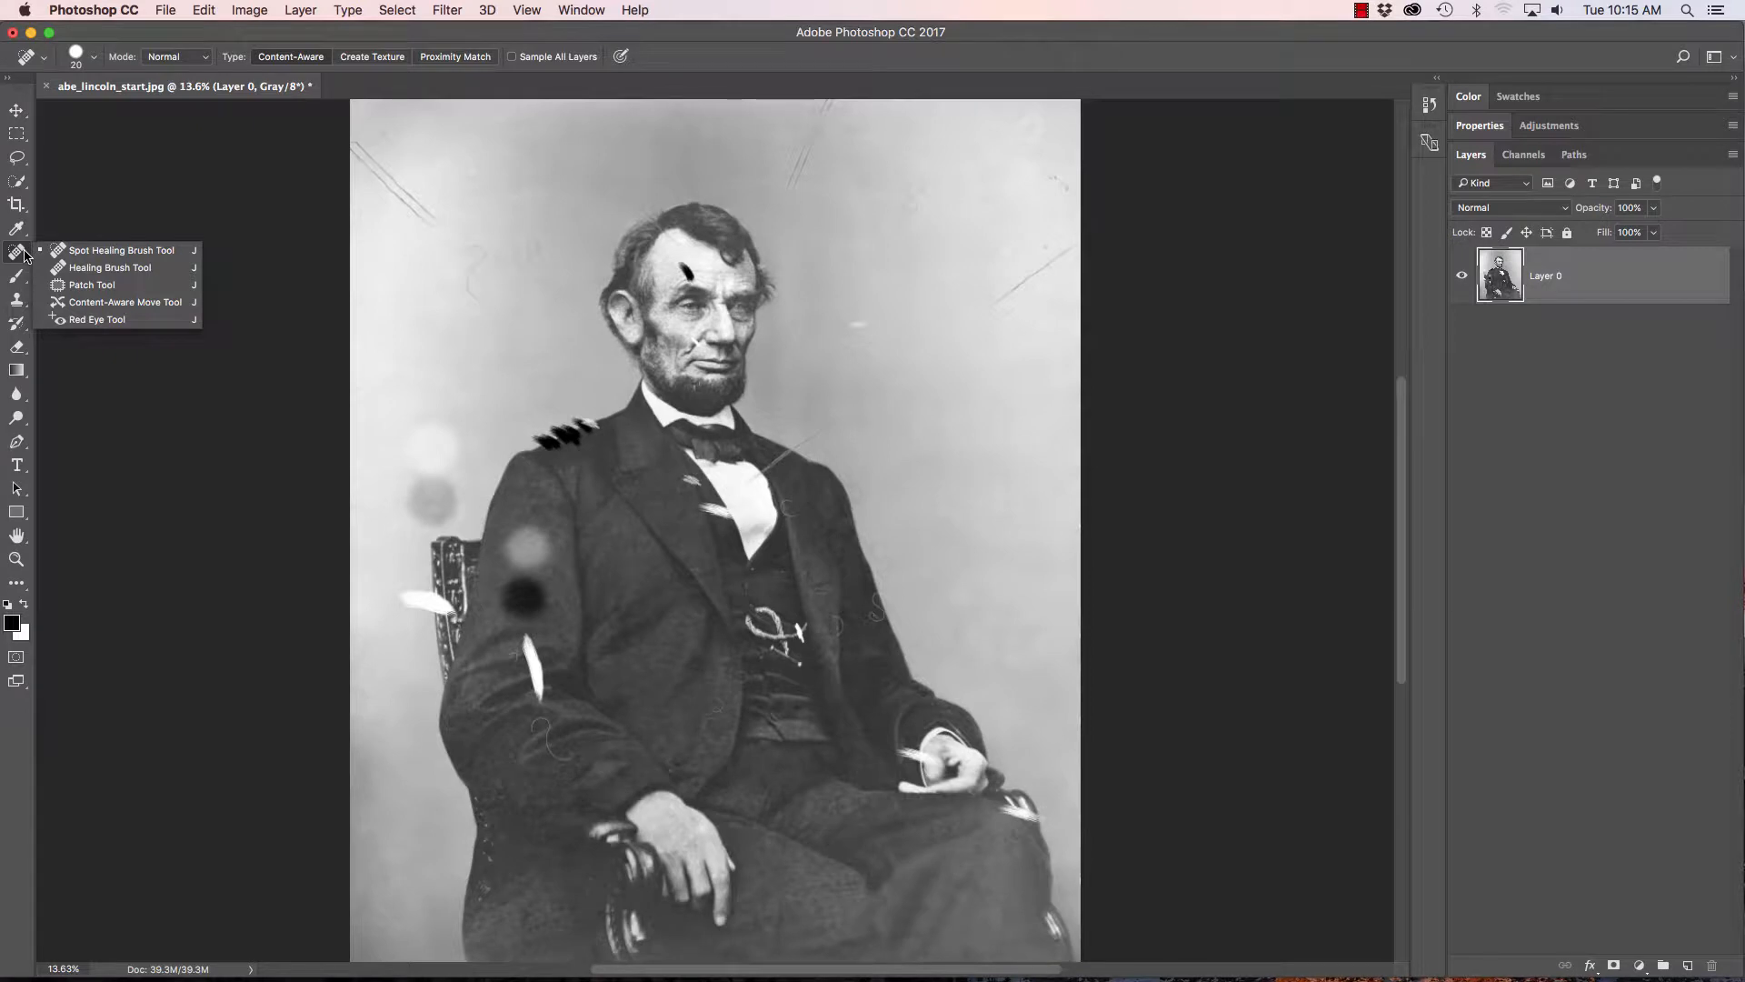
{"action": "left_click", "coordinate": [20, 256]}
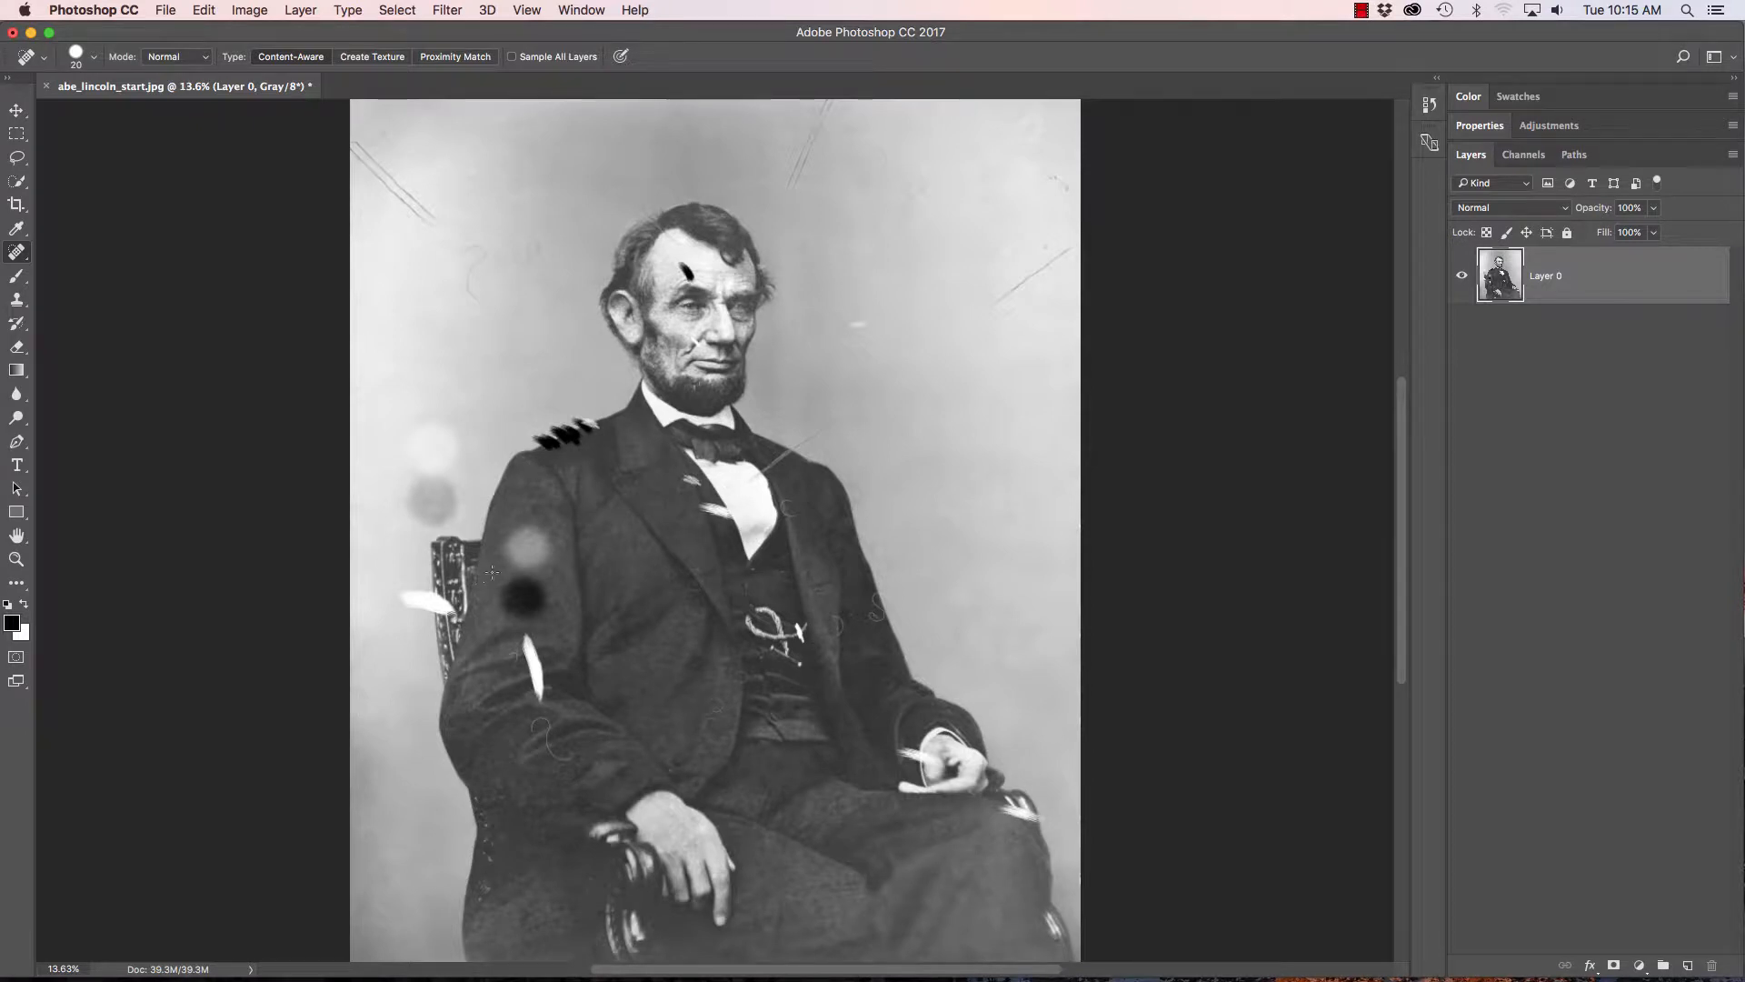
Step: Try to clone the intact chair edge from just below over the white streak, using a 200 px Clone Stamp brush
{"action": "mouse_move", "coordinate": [432, 606]}
{"action": "left_mouse_down"}
{"action": "mouse_move", "coordinate": [546, 627]}
{"action": "mouse_move", "coordinate": [627, 498]}
{"action": "left_mouse_up"}
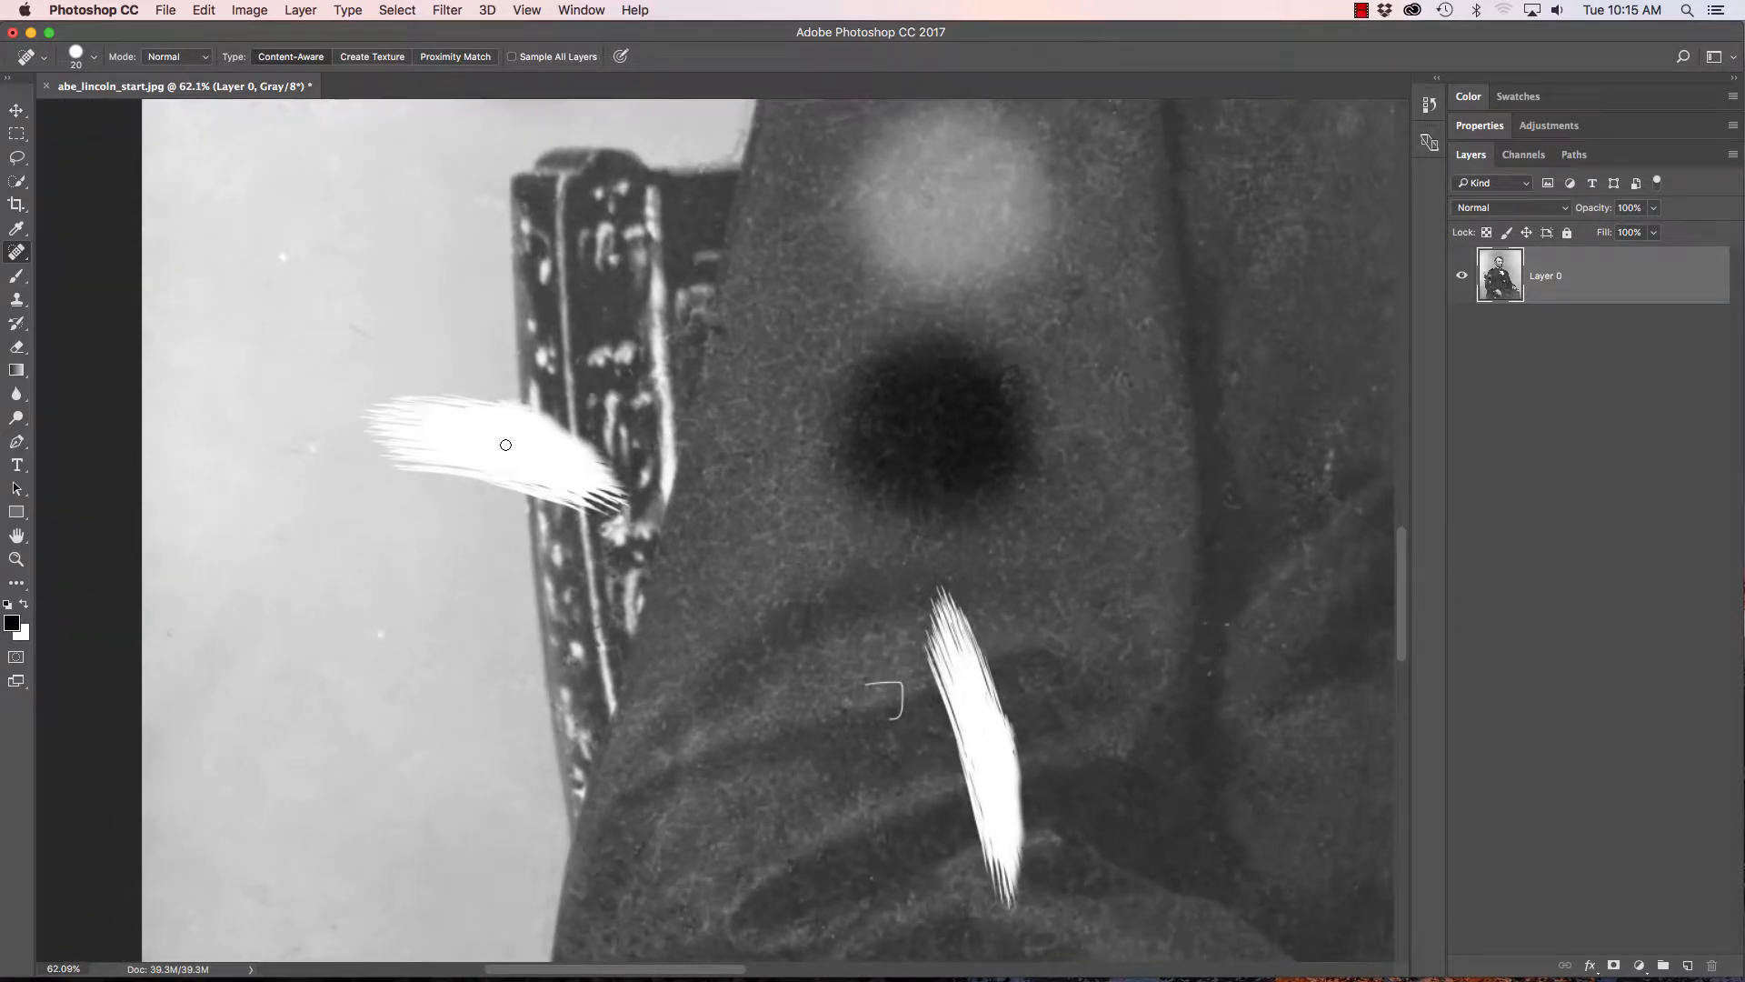
{"action": "key", "text": "s"}
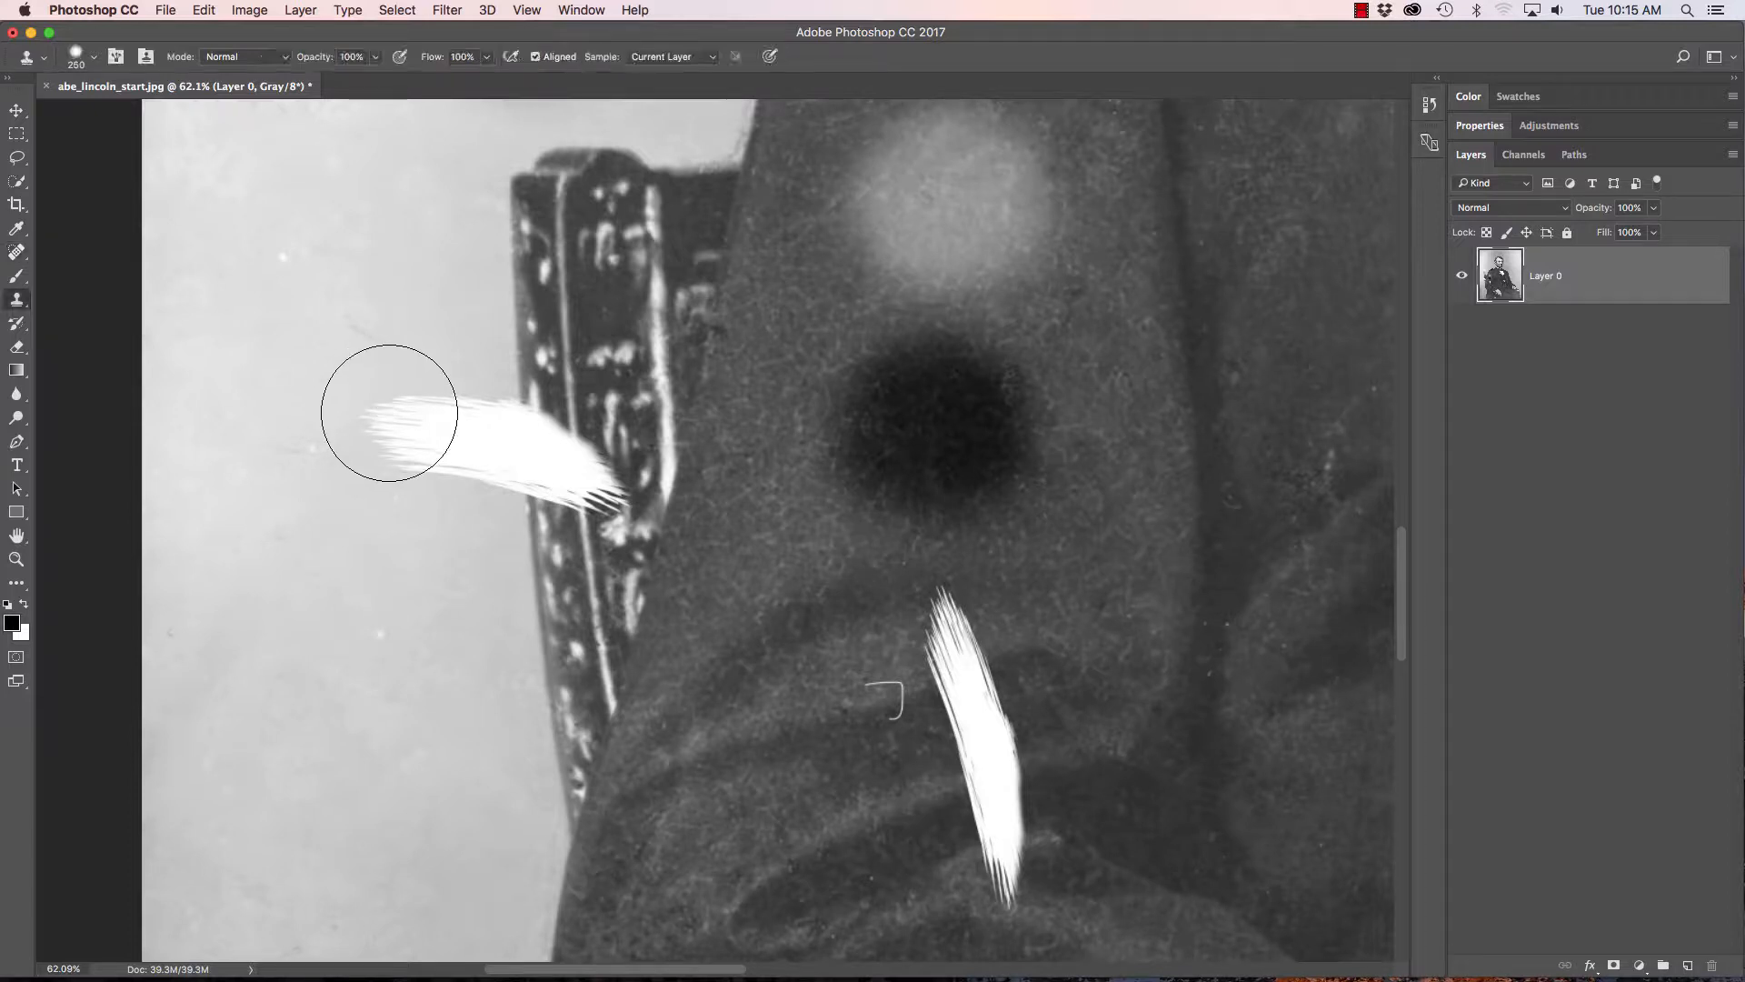
{"action": "left_click", "coordinate": [506, 584], "text": "alt"}
{"action": "left_click", "coordinate": [518, 440]}
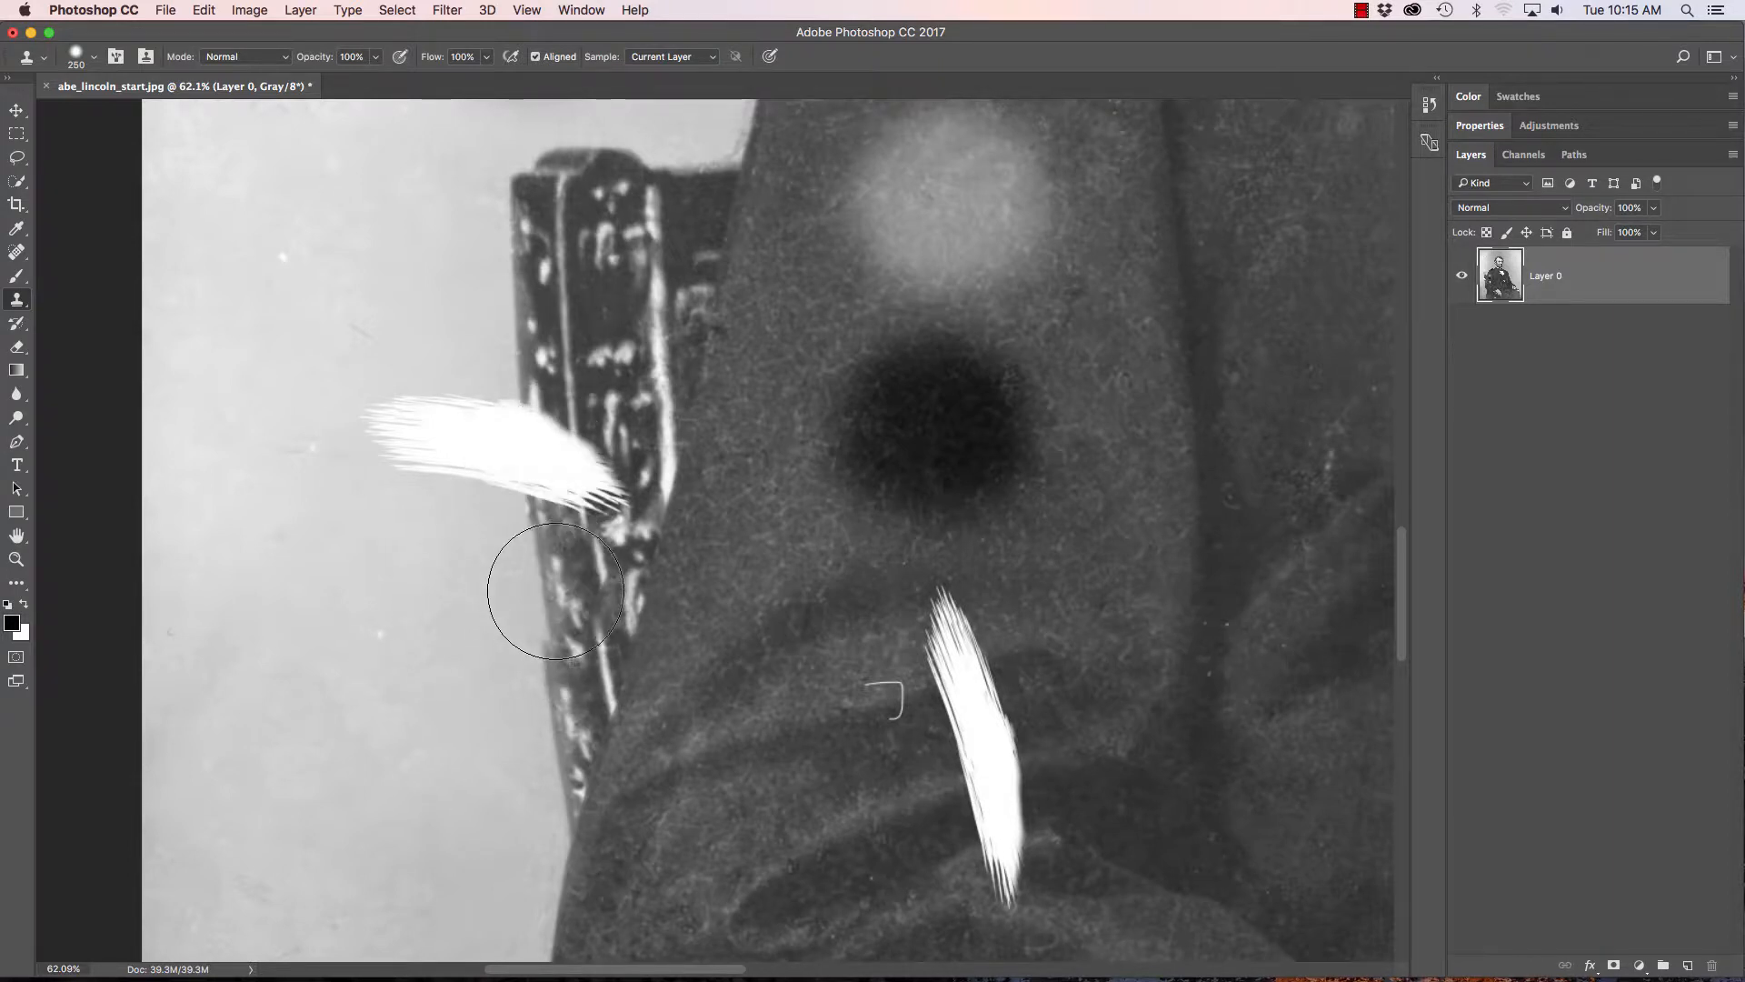
{"action": "key", "text": "bracketleft"}
{"action": "key", "text": "bracketleft"}
{"action": "key", "text": "bracketleft"}
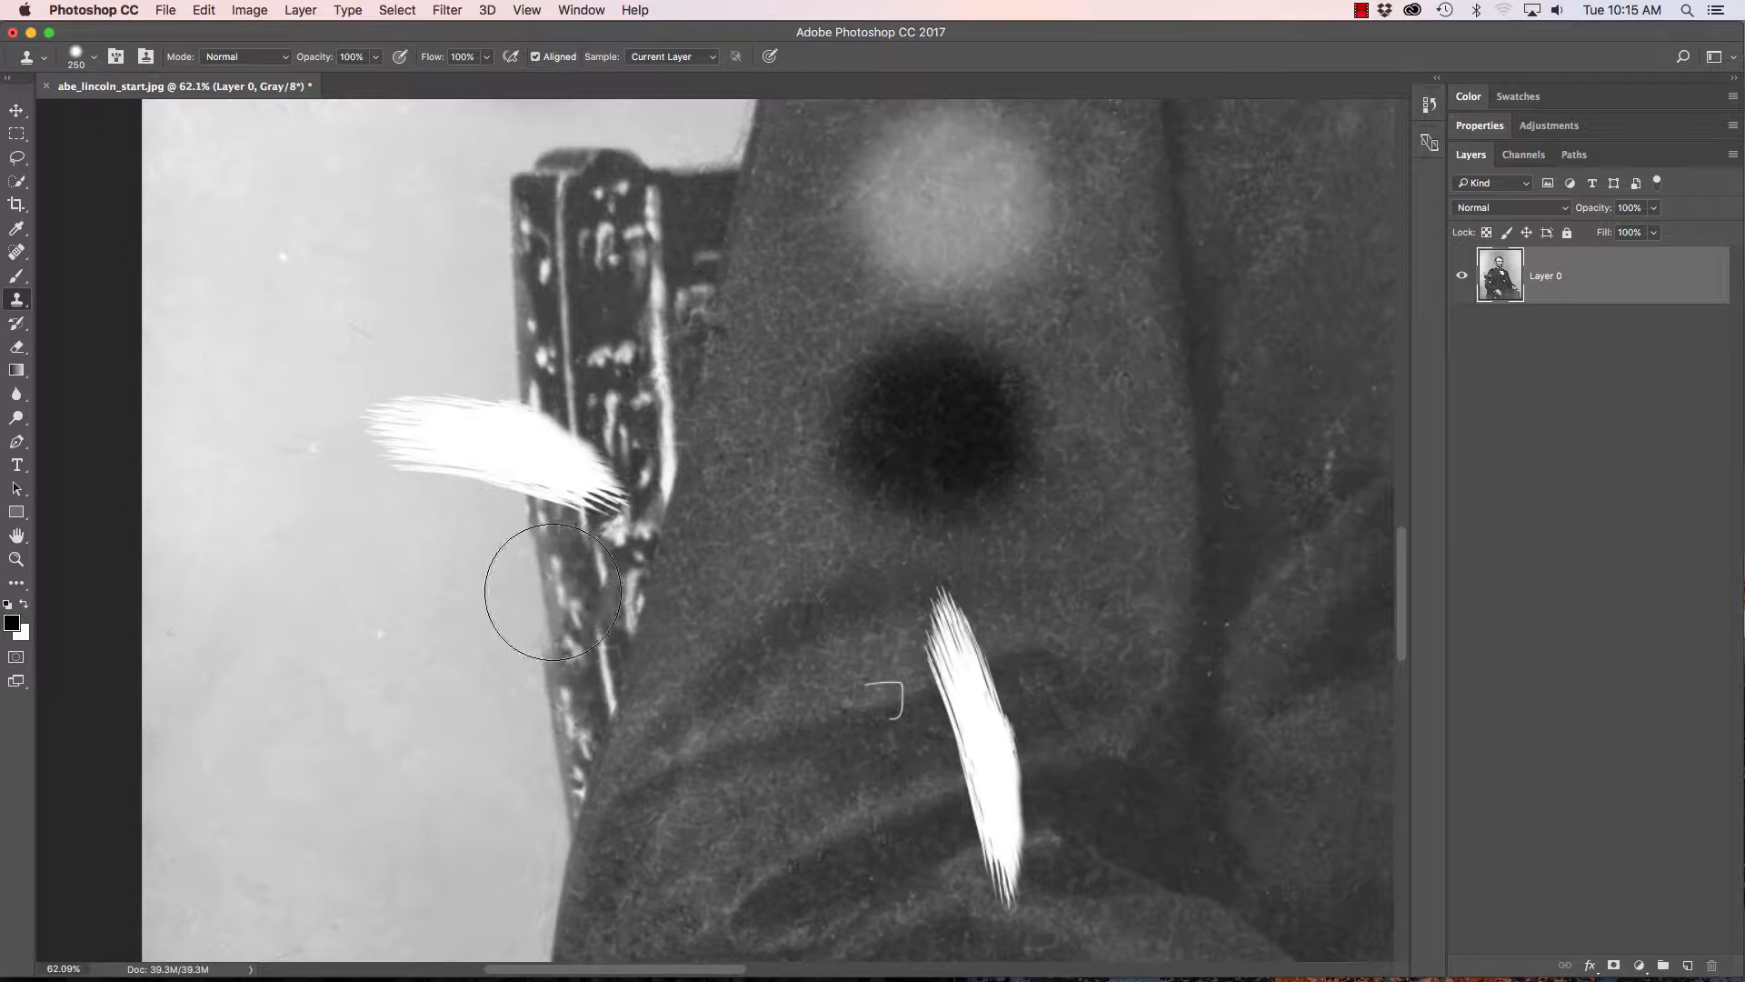
{"action": "key", "text": "bracketright"}
{"action": "key", "text": "bracketright"}
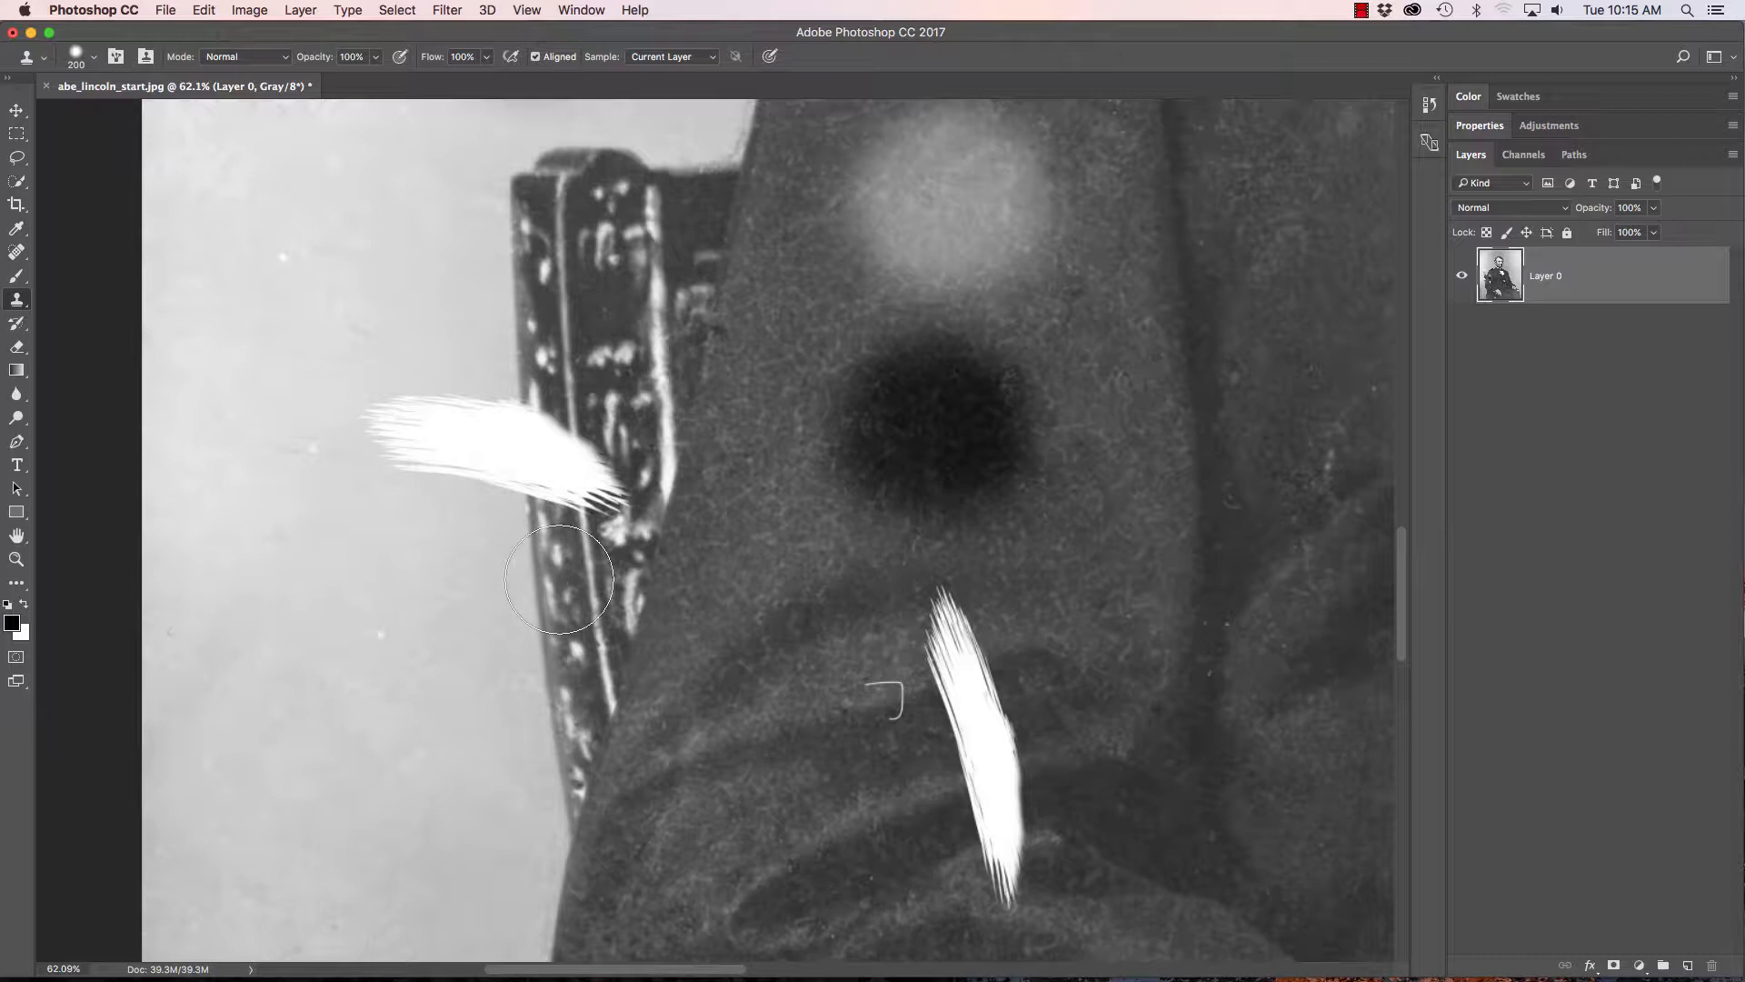
{"action": "left_click_drag", "start_coordinate": [558, 509], "coordinate": [546, 458]}
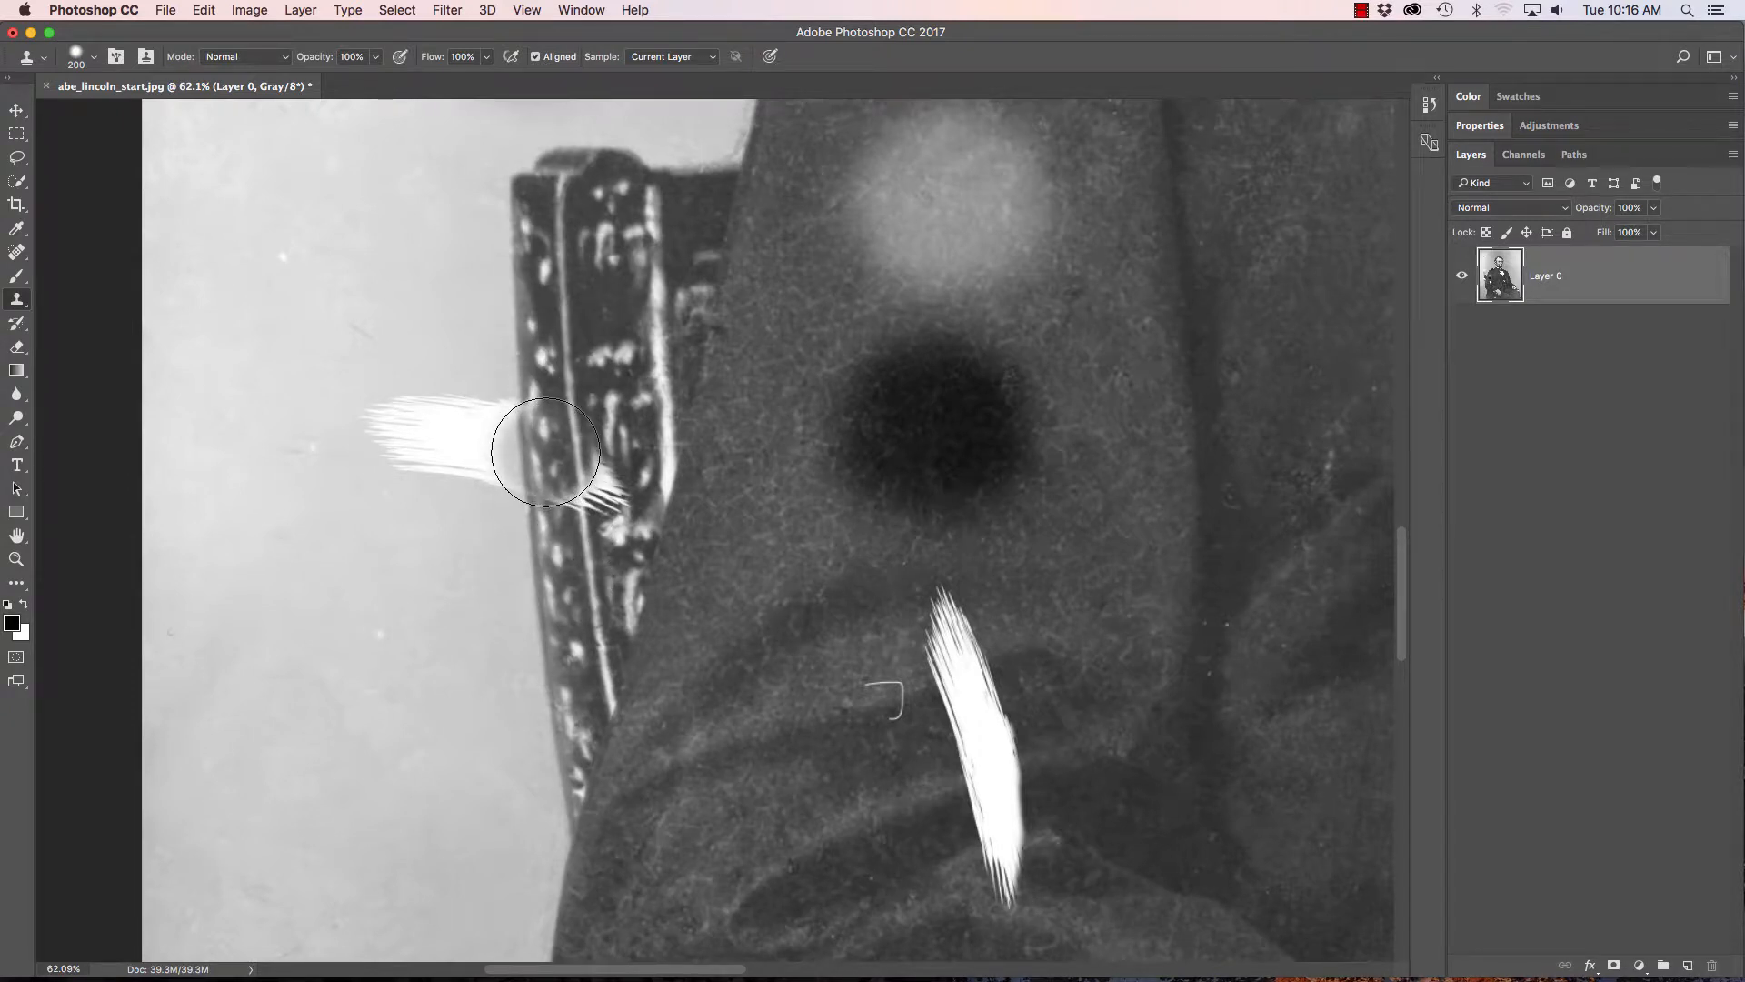
Step: Try to cover the white streak on the chair edge with larger Clone Stamp brushes, 400 px and 300 px
{"action": "key", "text": "bracketright"}
{"action": "key", "text": "bracketright"}
{"action": "key", "text": "bracketright"}
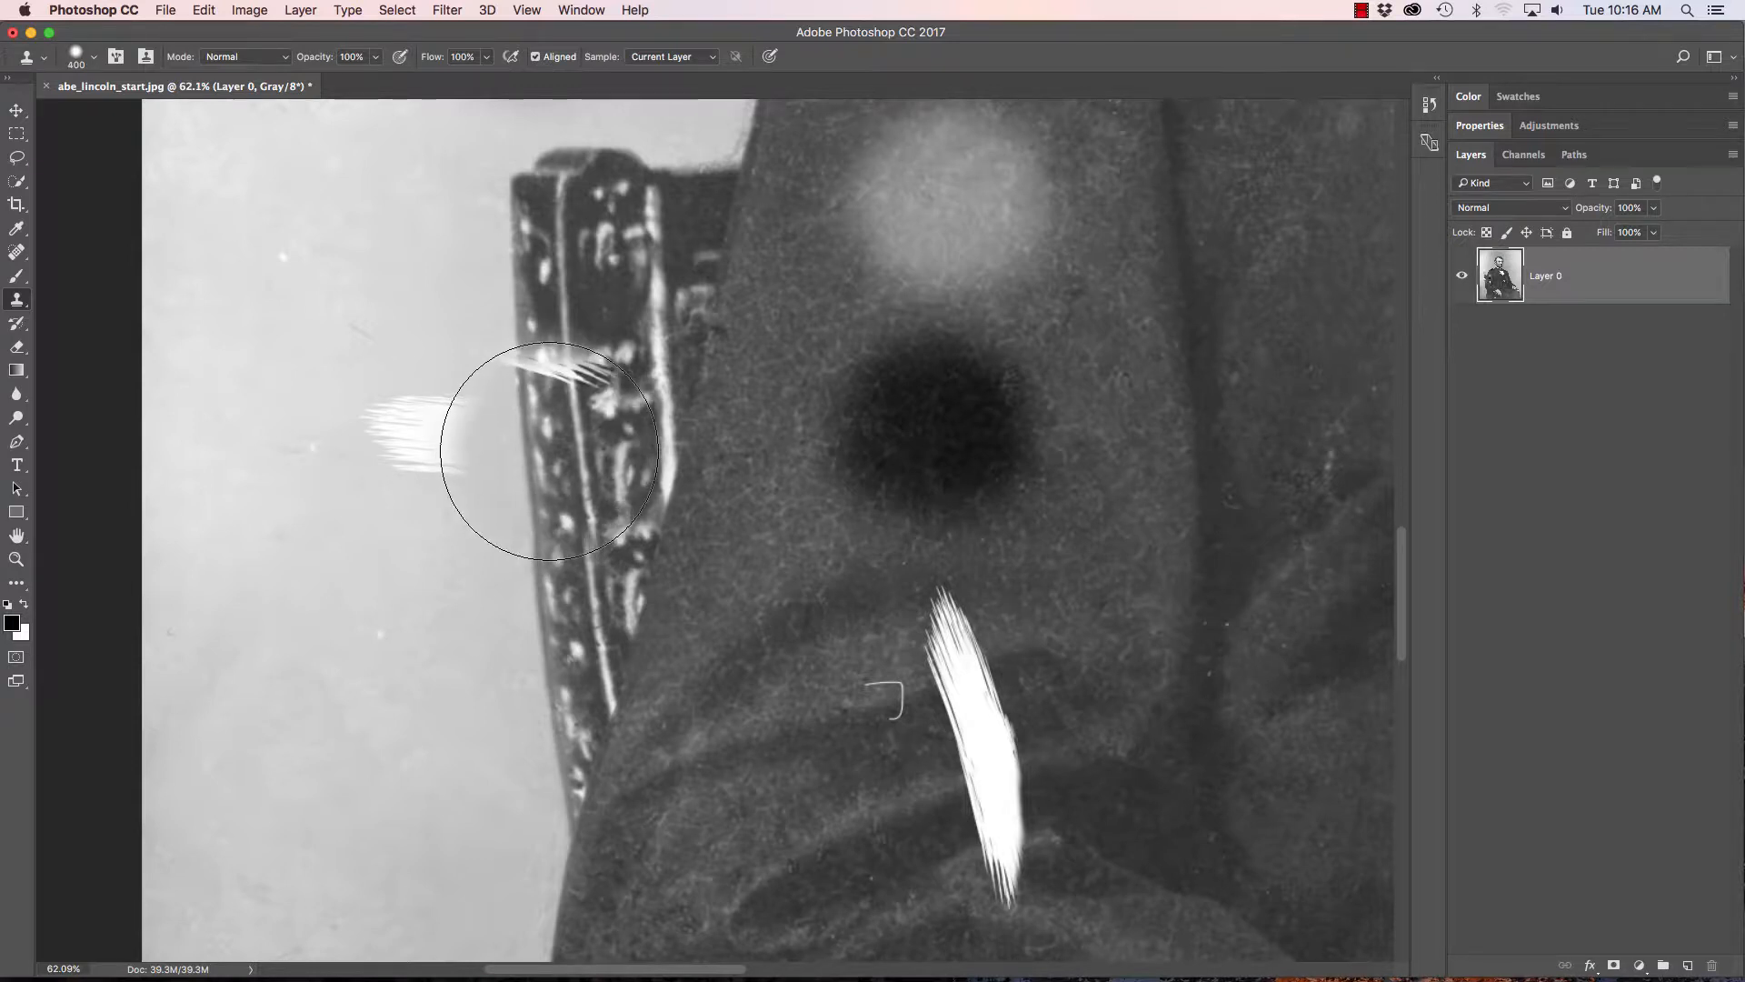
{"action": "key", "text": "bracketleft"}
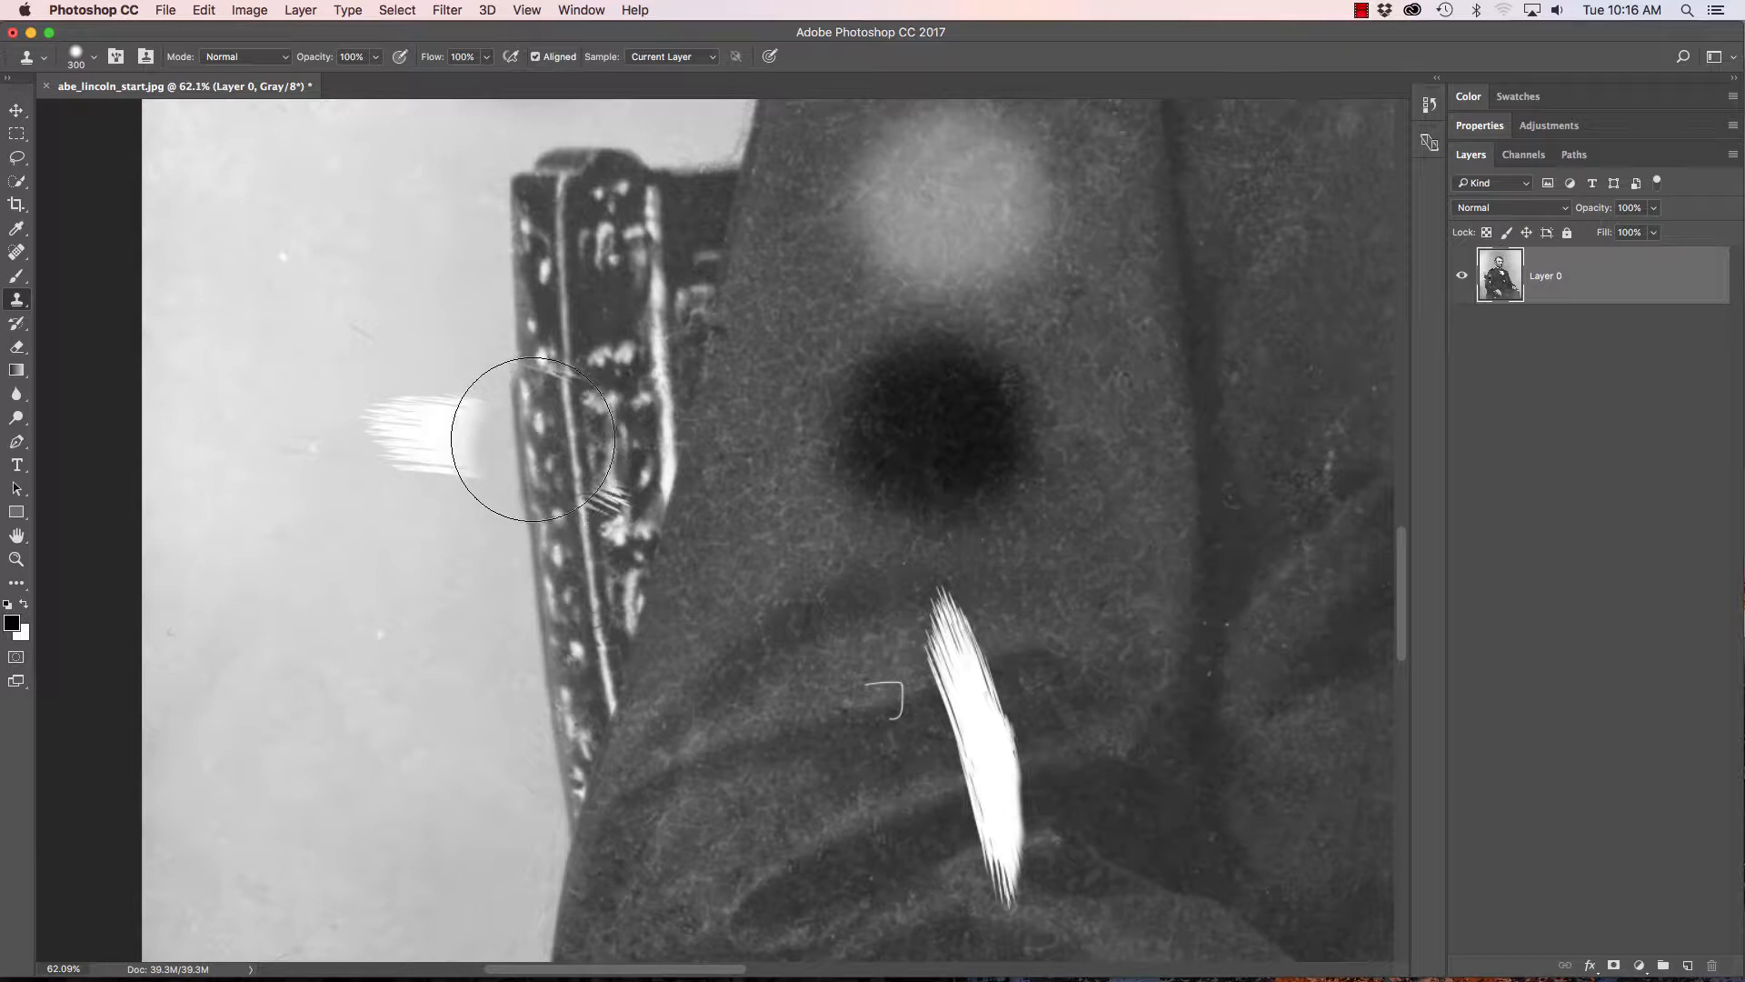
{"action": "left_click", "coordinate": [541, 450]}
Step: Outline the intact section of chair edge below the white streak with the Lasso tool and copy it to a new layer
{"action": "key", "text": "v"}
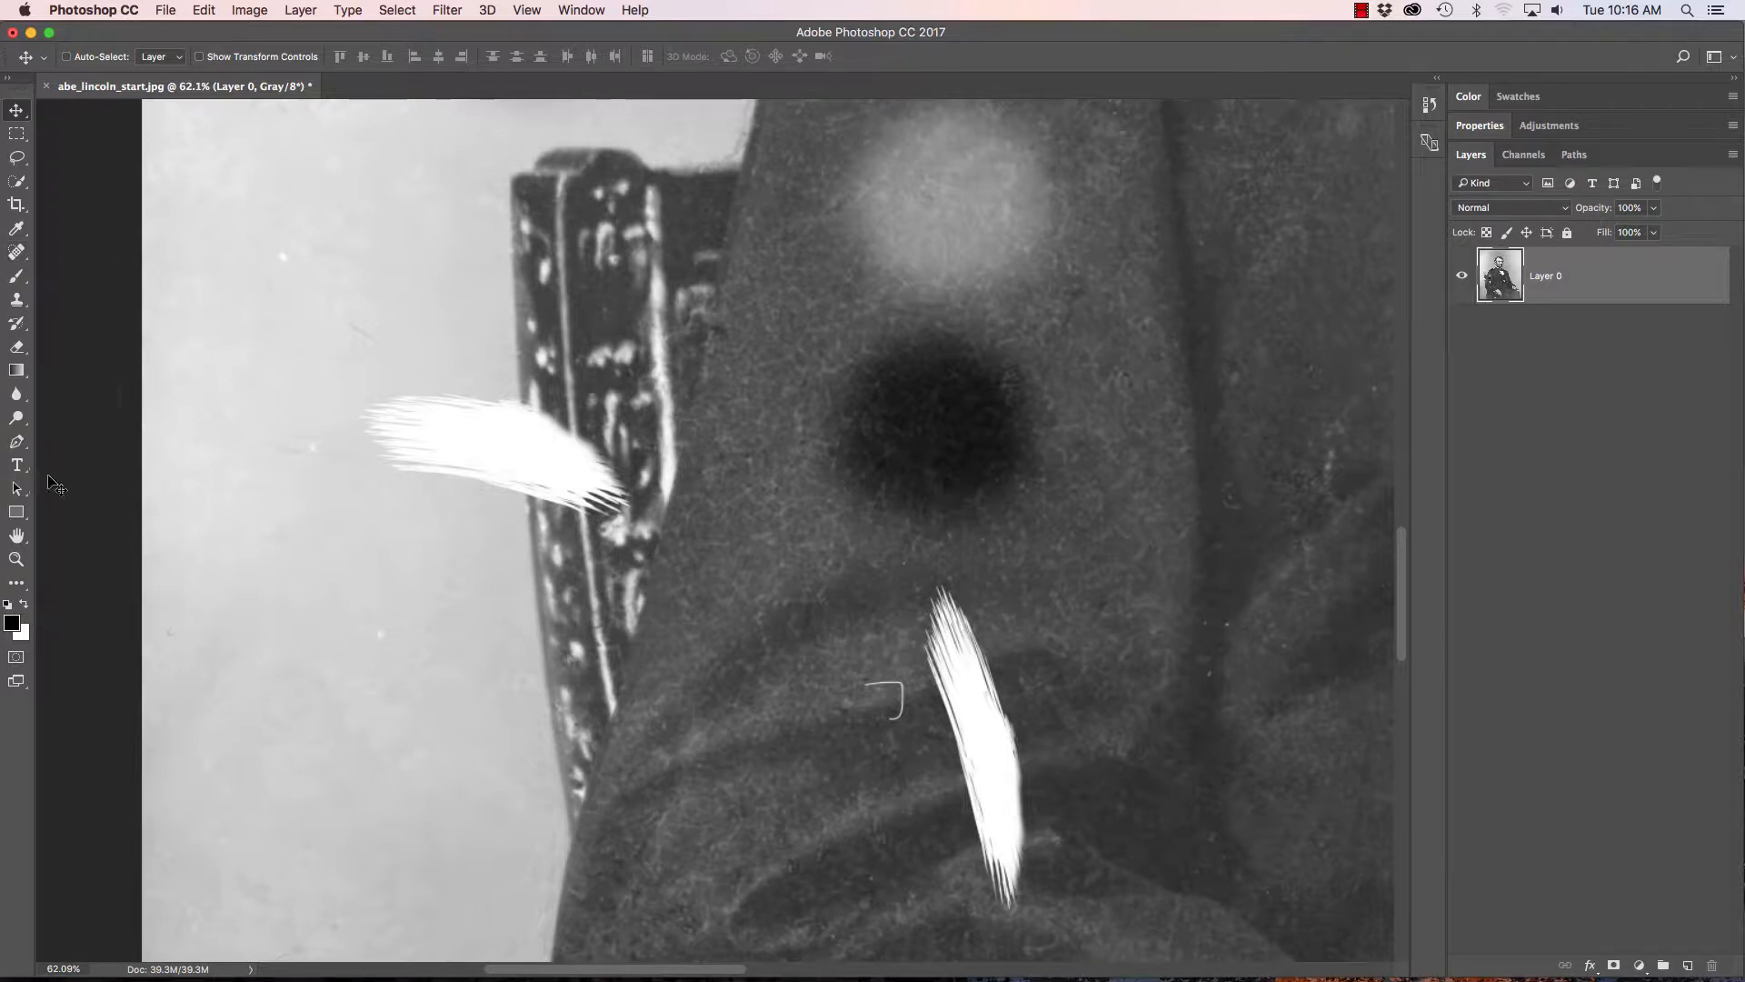
{"action": "key", "text": "l"}
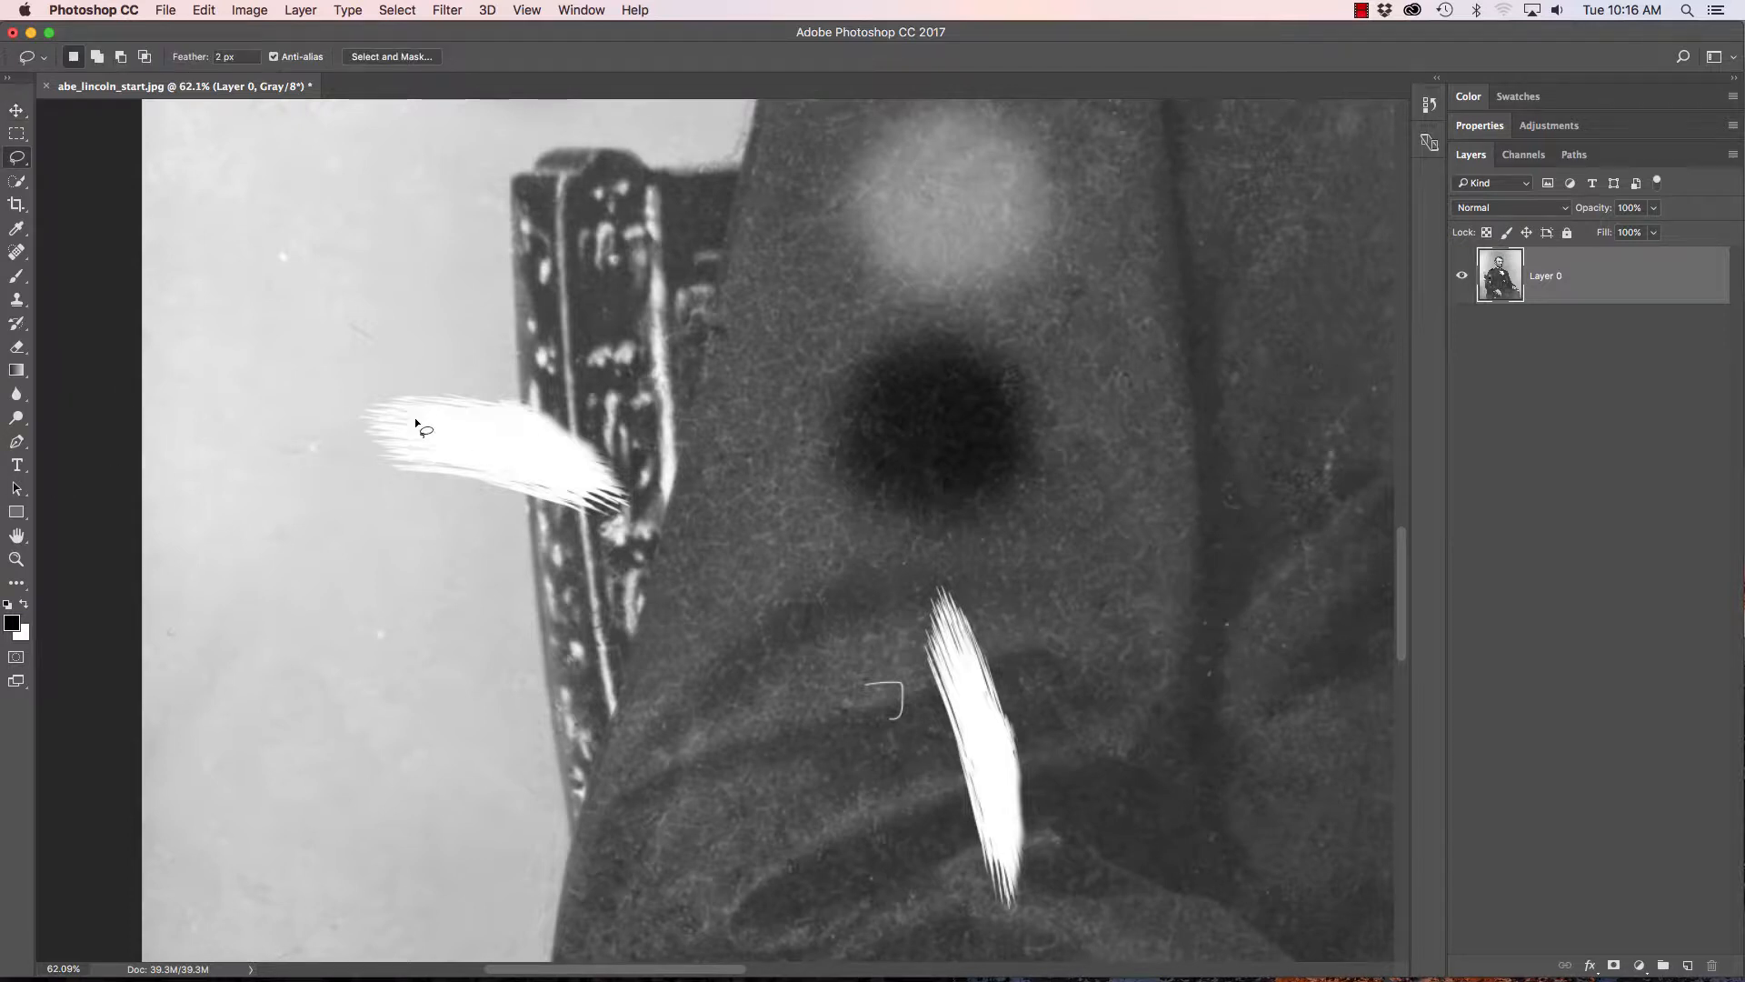
{"action": "left_click", "coordinate": [26, 163]}
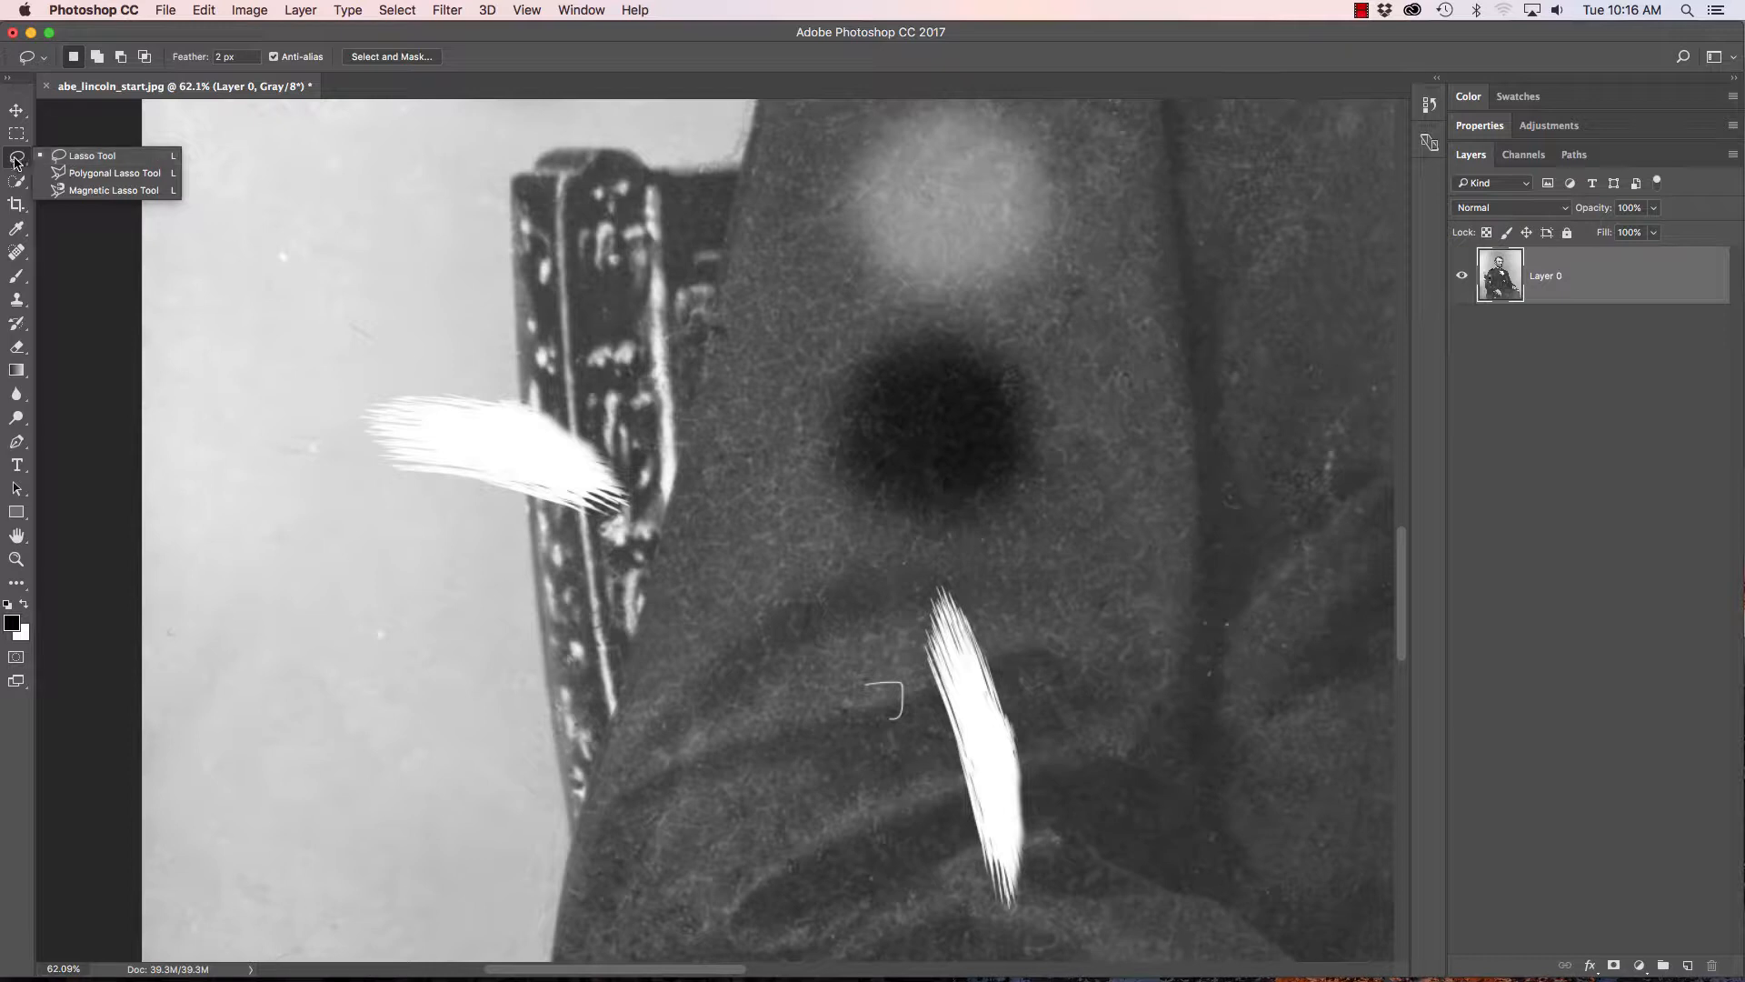
{"action": "left_click", "coordinate": [69, 160]}
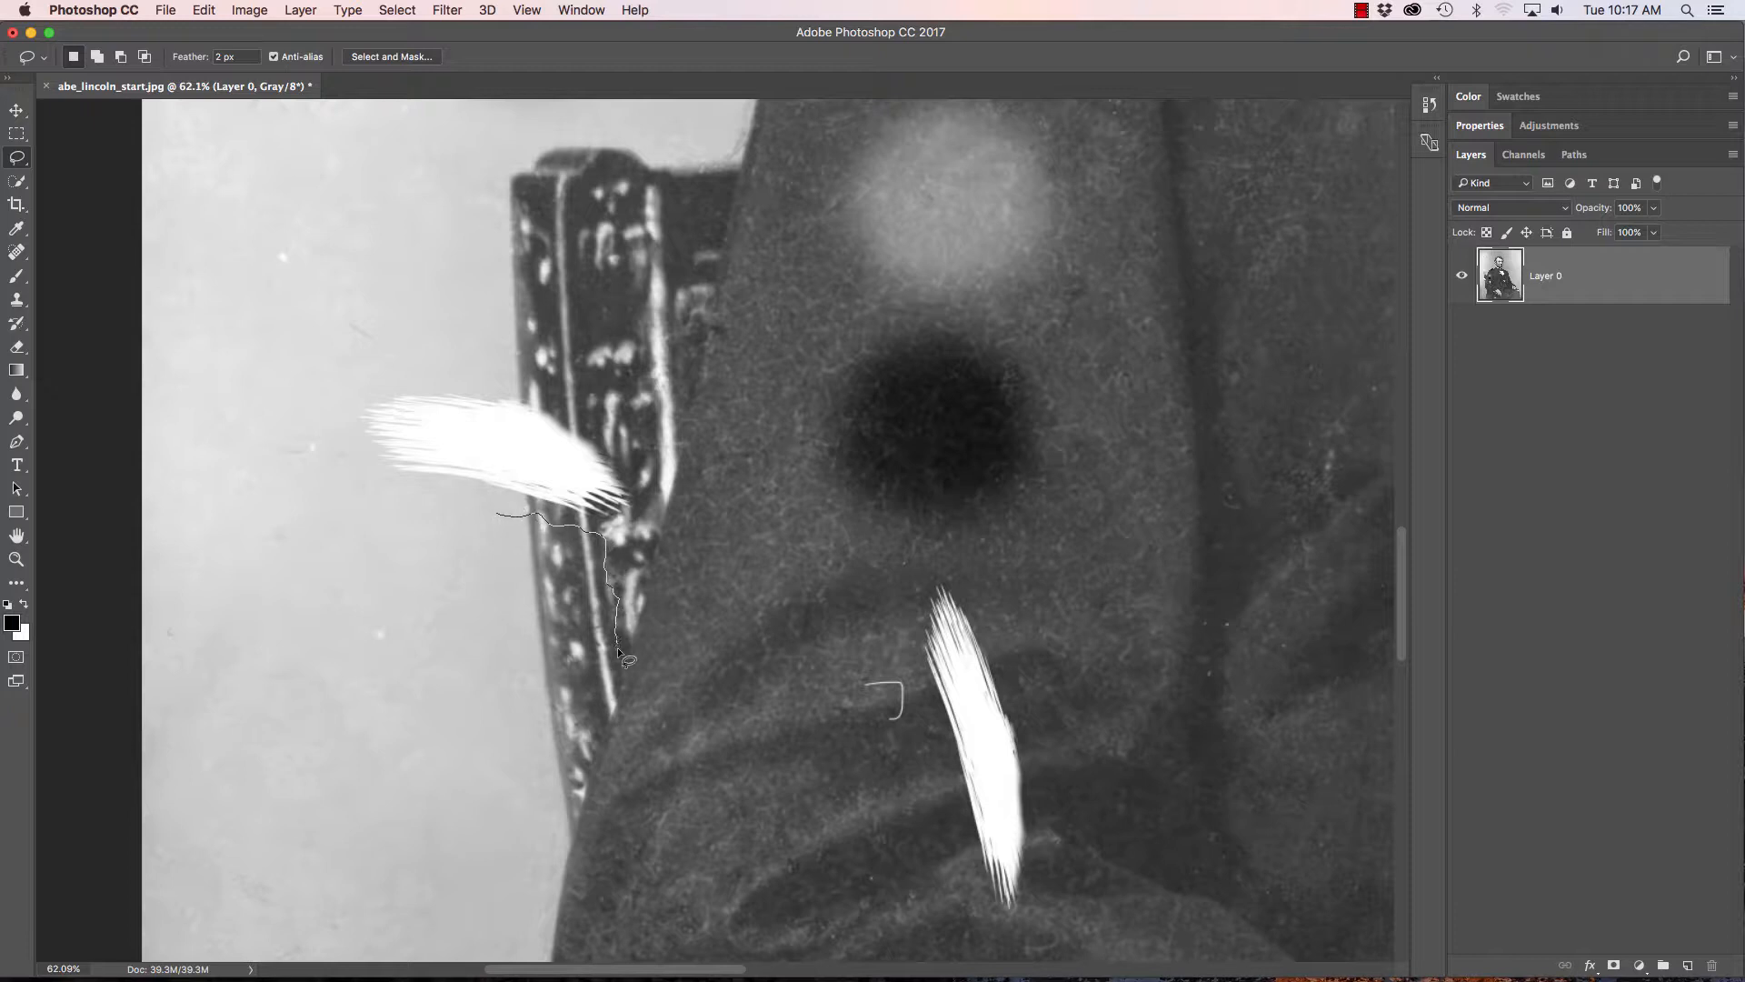
{"action": "mouse_move", "coordinate": [618, 649]}
{"action": "left_mouse_down"}
{"action": "mouse_move", "coordinate": [614, 680]}
{"action": "mouse_move", "coordinate": [518, 672]}
{"action": "mouse_move", "coordinate": [499, 516]}
{"action": "left_mouse_up"}
{"action": "left_click", "coordinate": [300, 10]}
{"action": "mouse_move", "coordinate": [412, 38]}
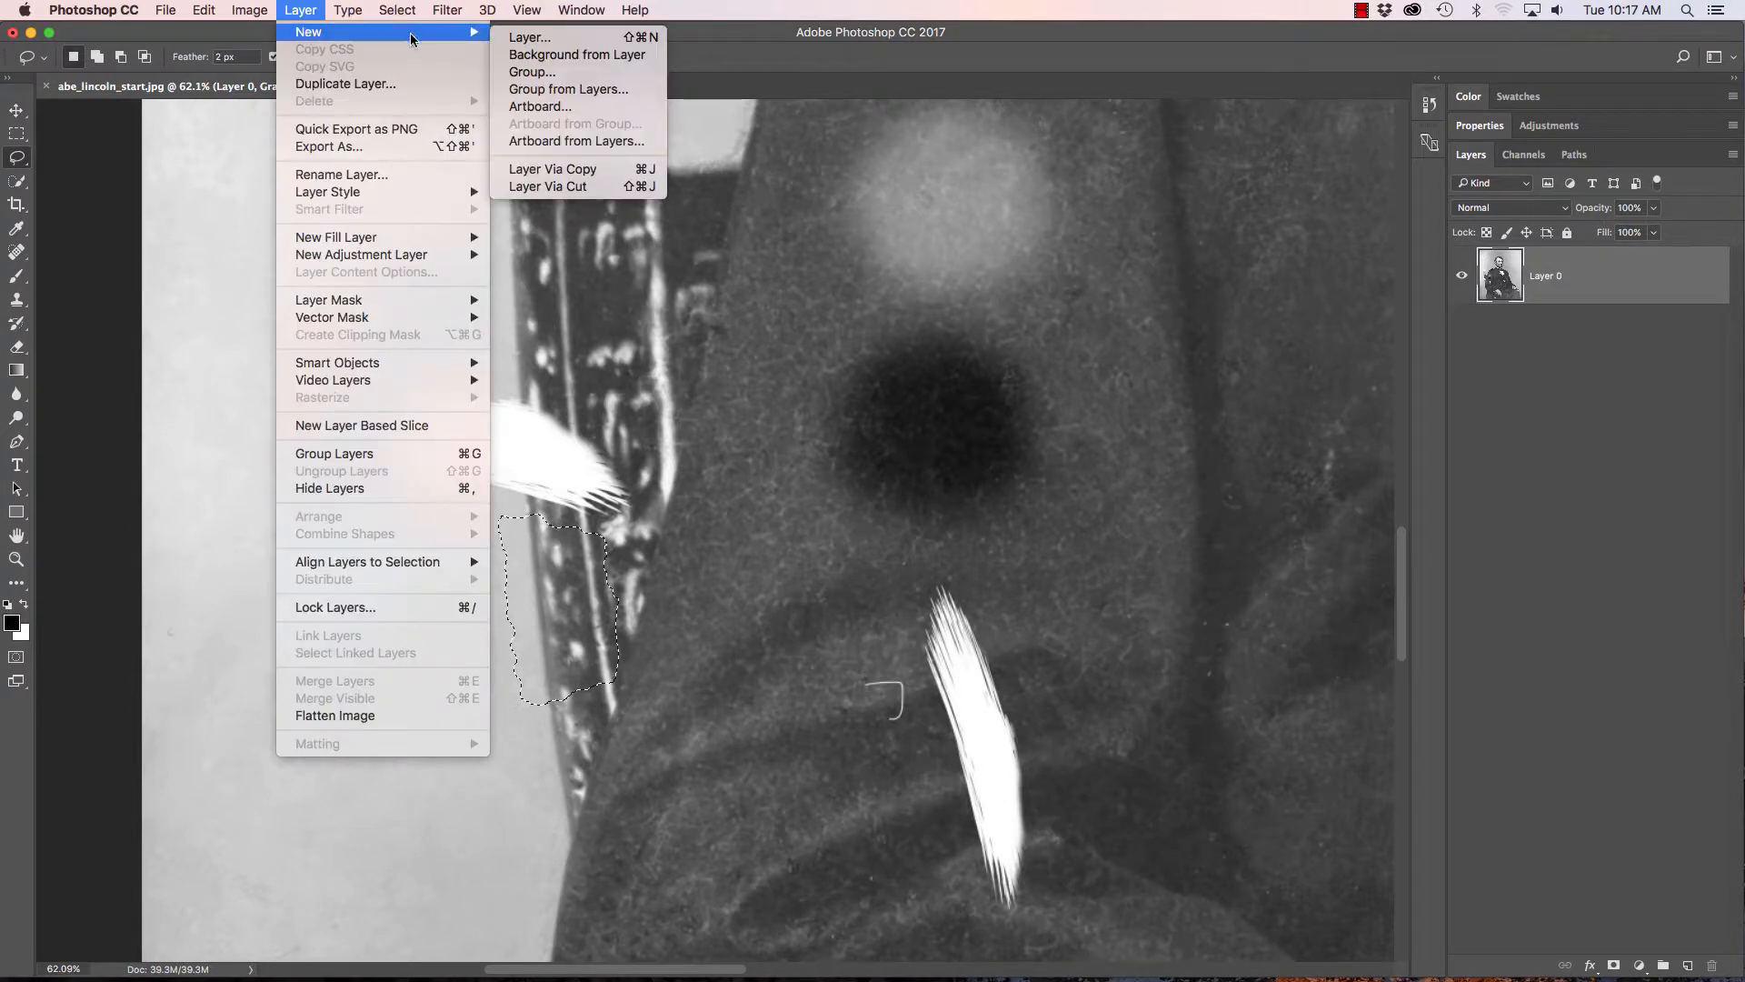
{"action": "left_click", "coordinate": [560, 170]}
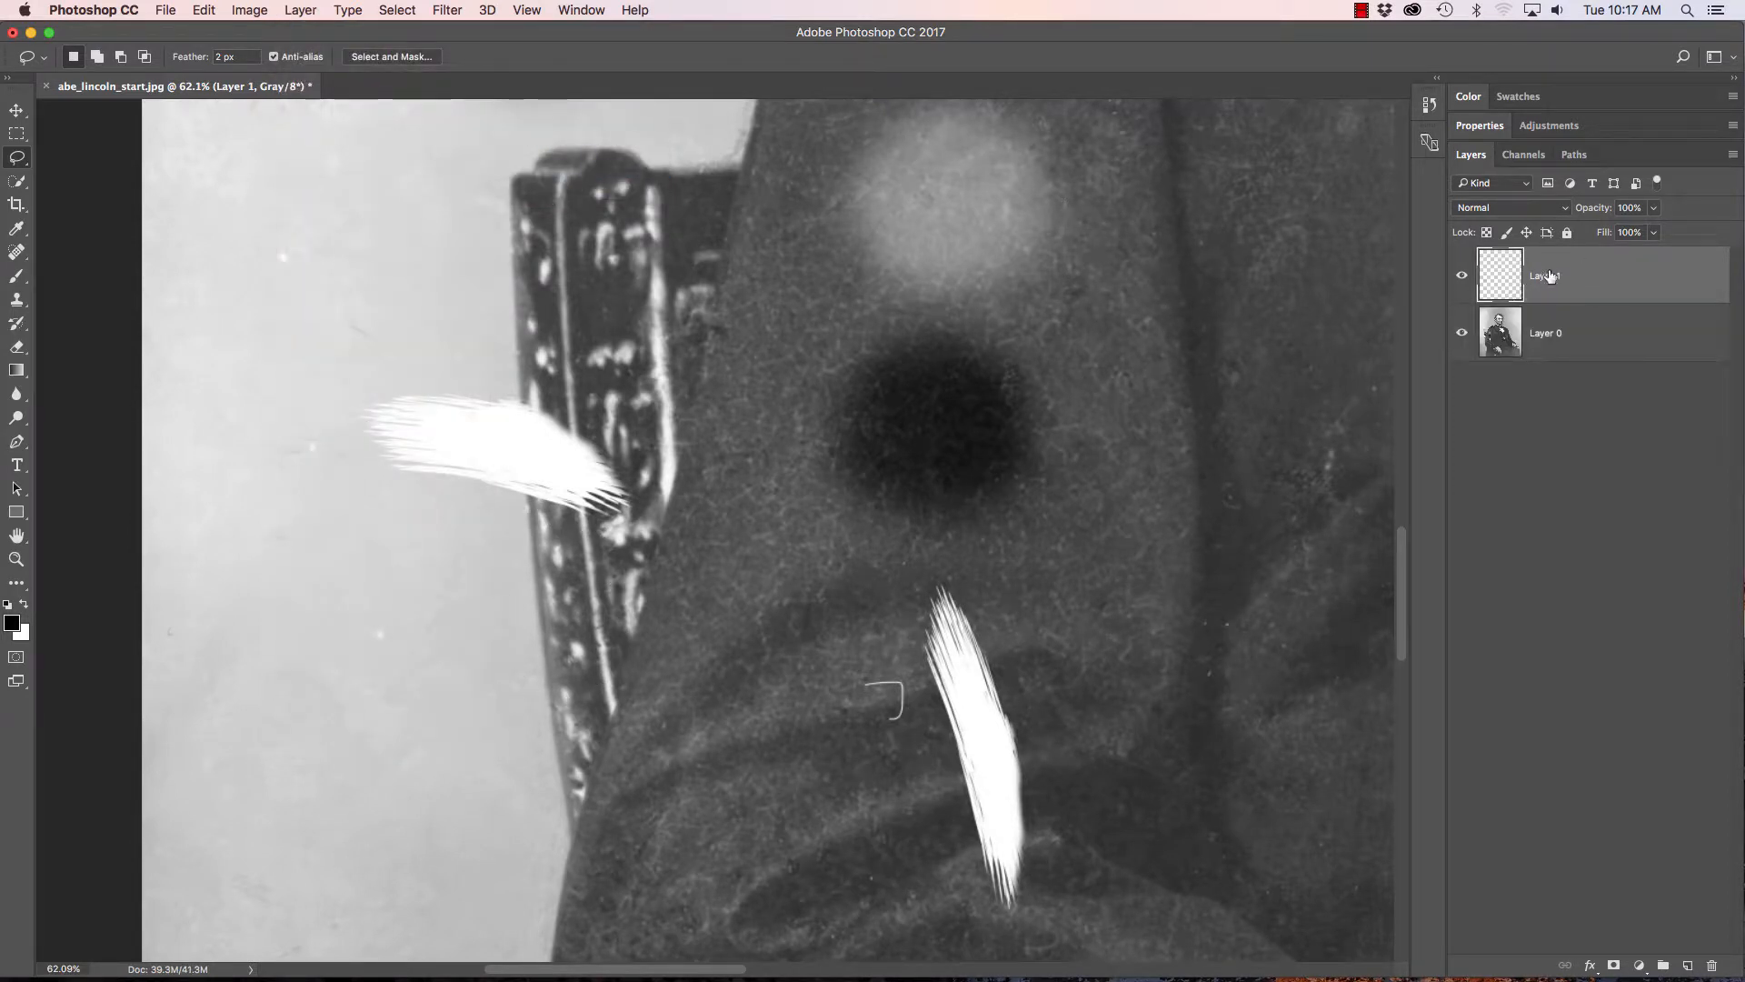
Step: Move the copied chair patch up over the white streak, roughly aligned with the chair's outer edge
{"action": "key", "text": "v"}
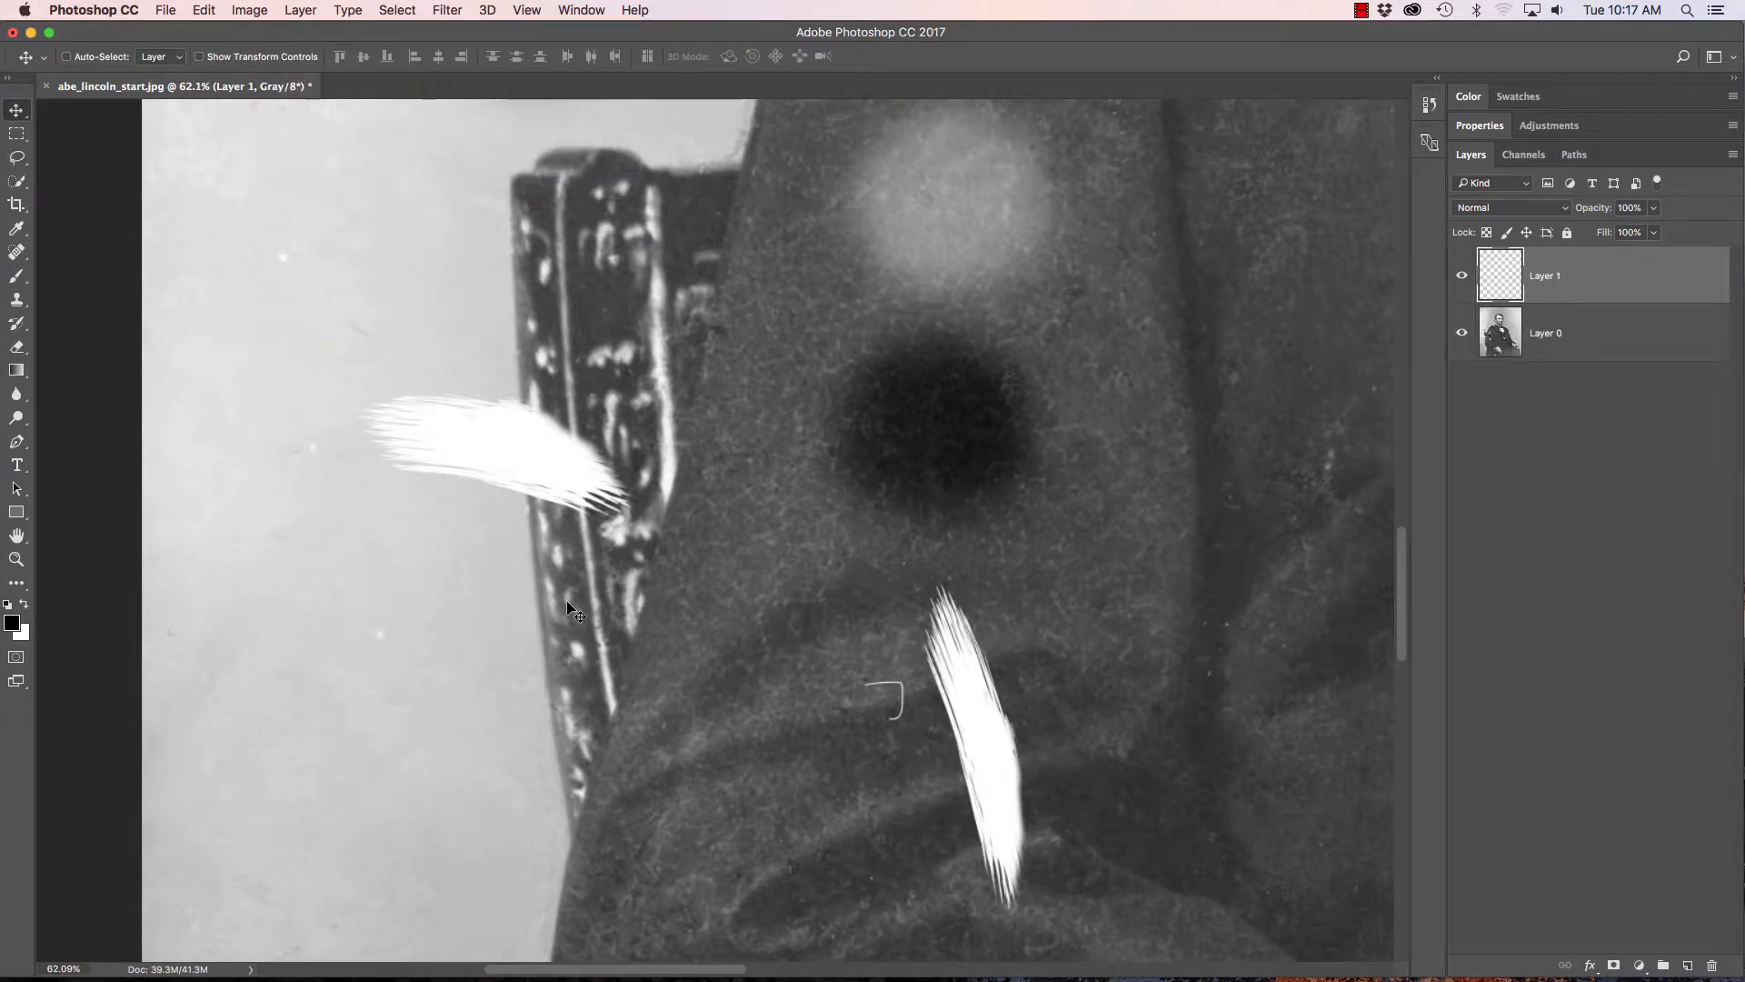
{"action": "mouse_move", "coordinate": [564, 611]}
{"action": "left_mouse_down"}
{"action": "mouse_move", "coordinate": [518, 587]}
{"action": "mouse_move", "coordinate": [467, 514]}
{"action": "mouse_move", "coordinate": [525, 498]}
{"action": "left_mouse_up"}
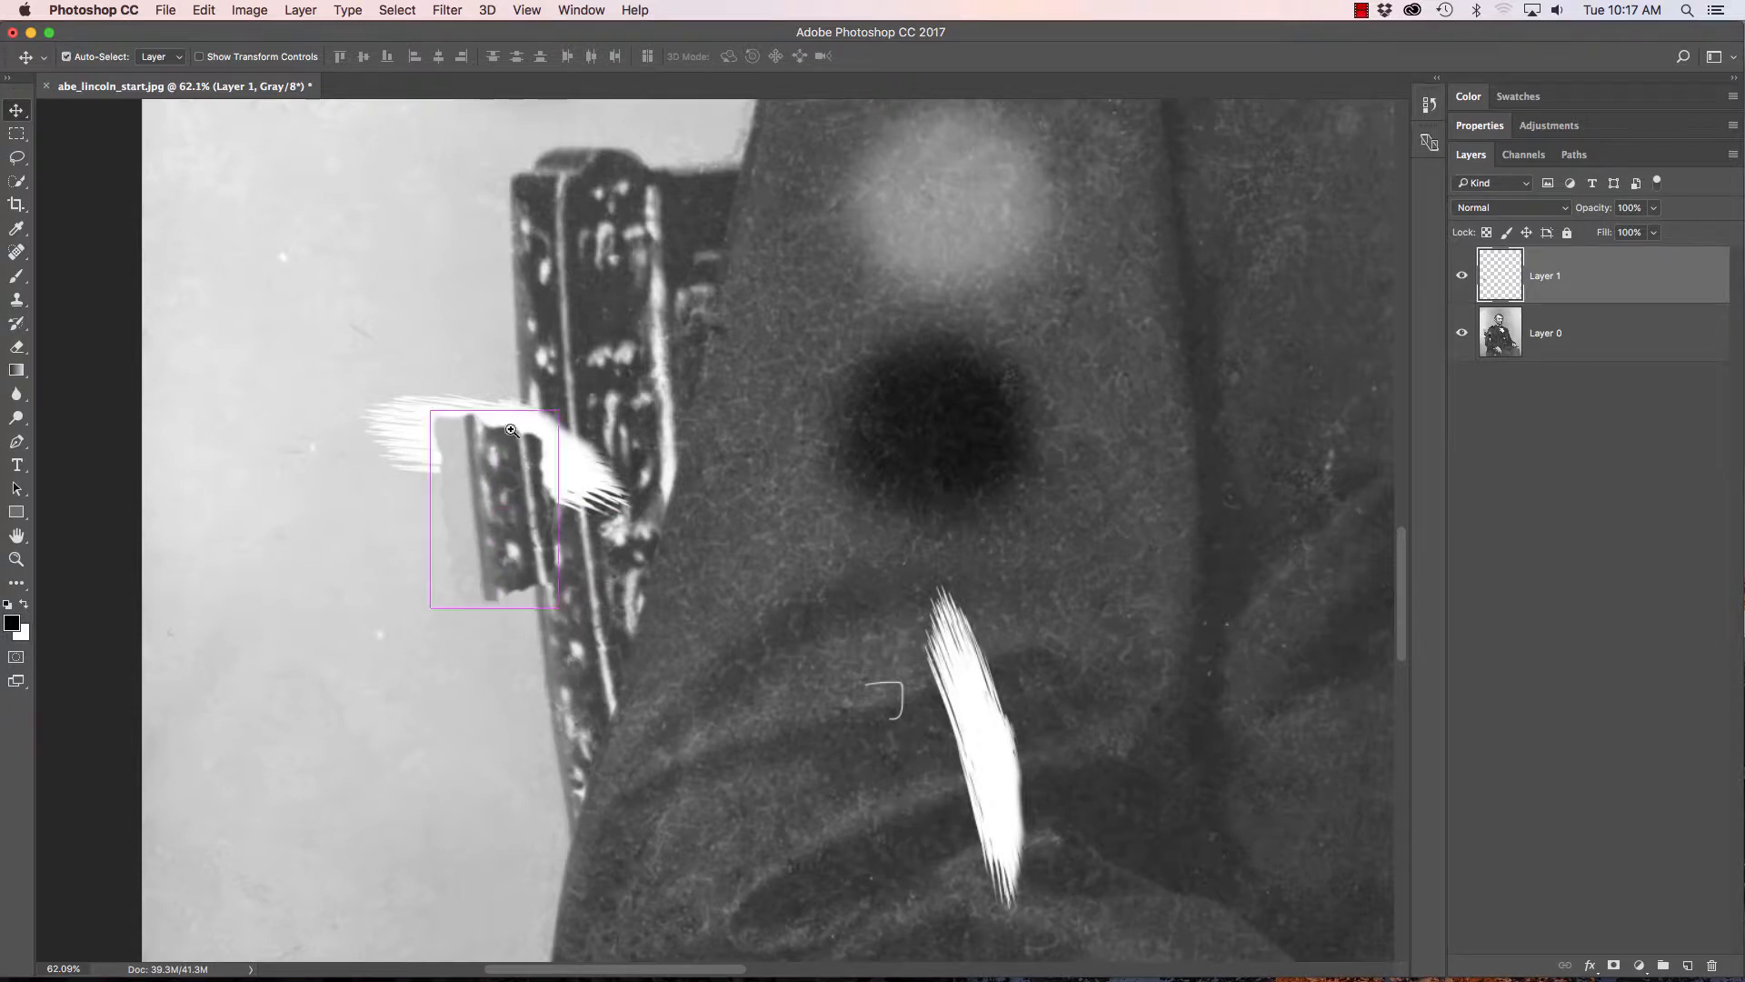
{"action": "left_click_drag", "start_coordinate": [518, 438], "coordinate": [601, 462]}
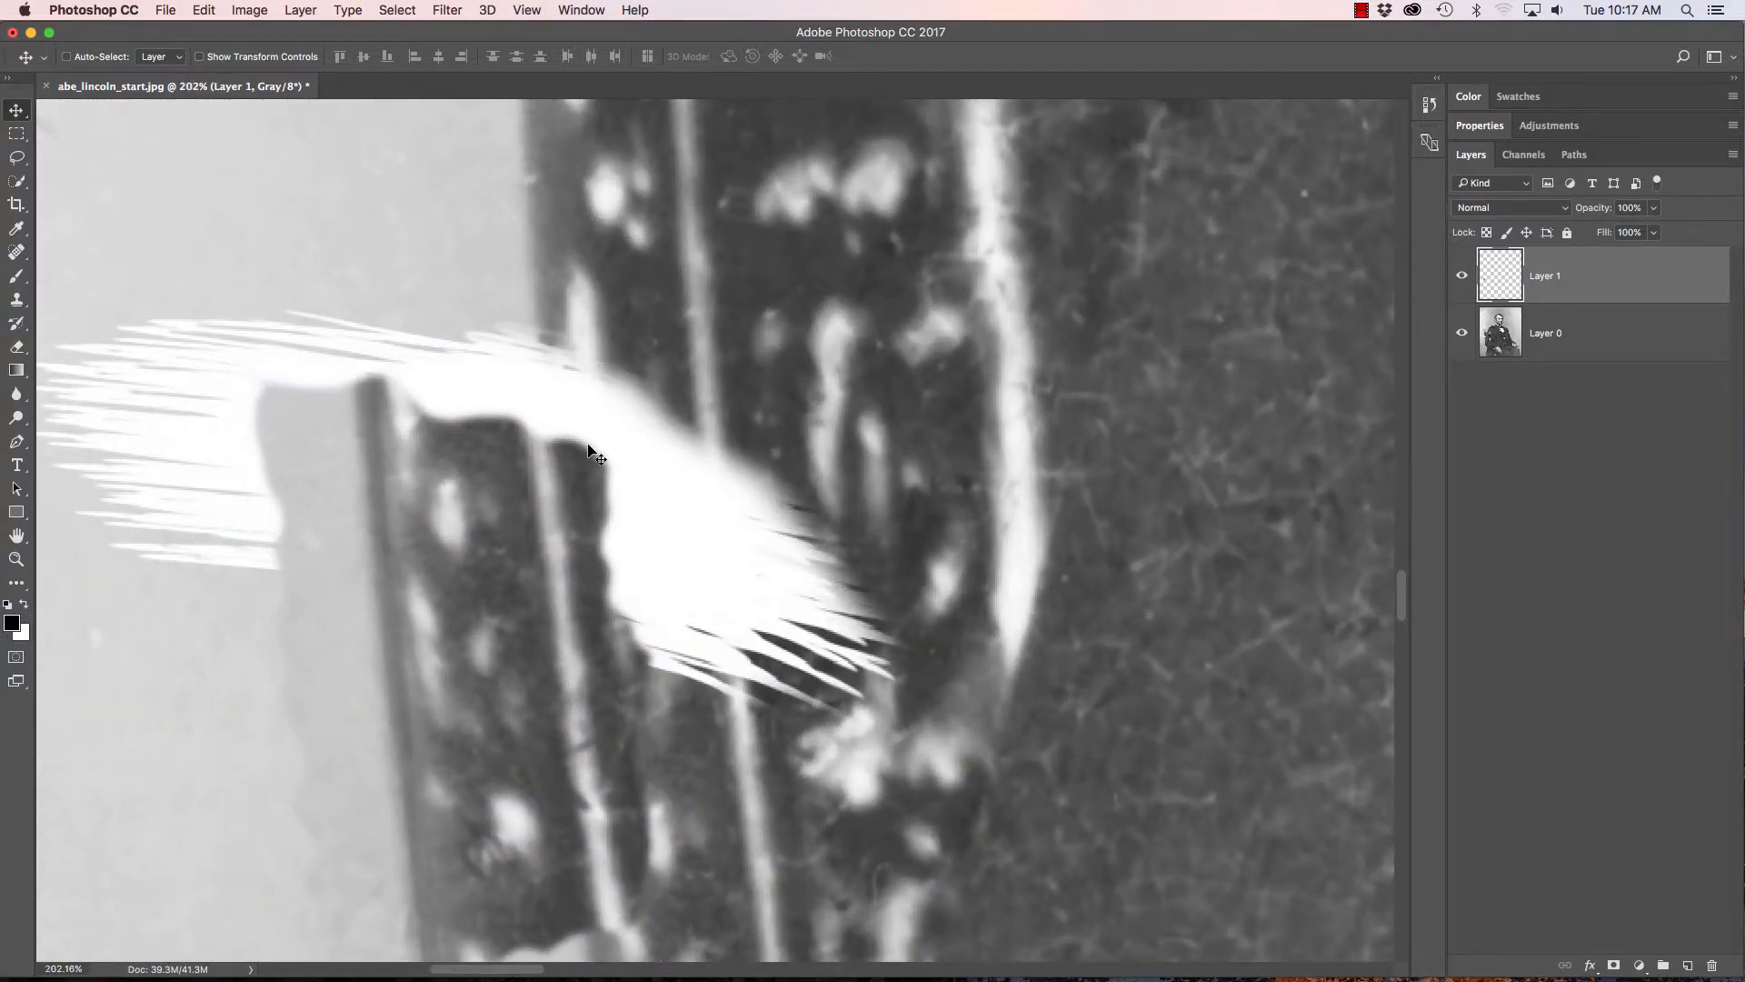
{"action": "mouse_move", "coordinate": [569, 522]}
{"action": "left_mouse_down"}
{"action": "mouse_move", "coordinate": [505, 550]}
{"action": "mouse_move", "coordinate": [553, 556]}
{"action": "mouse_move", "coordinate": [593, 513]}
{"action": "left_mouse_up"}
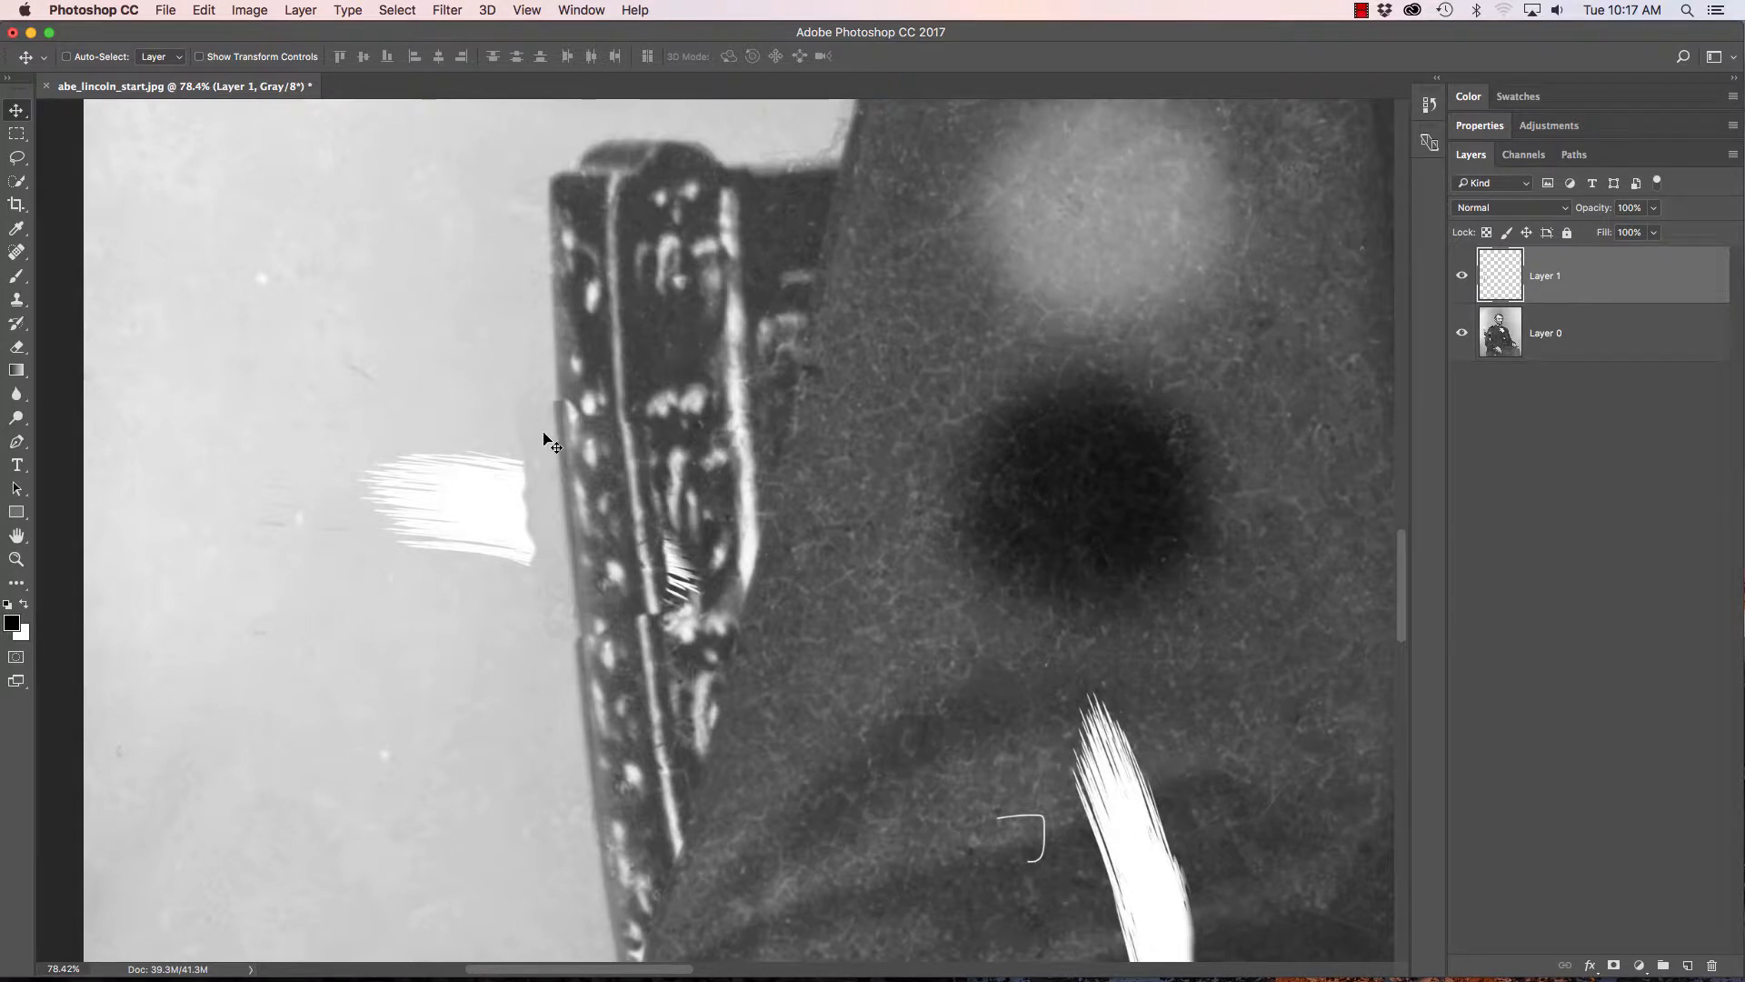
Step: Free-transform the chair patch, rotating it about 2° and nudging it until its trim lines up with the chair
{"action": "key", "text": "super"}
{"action": "key", "text": "super+t"}
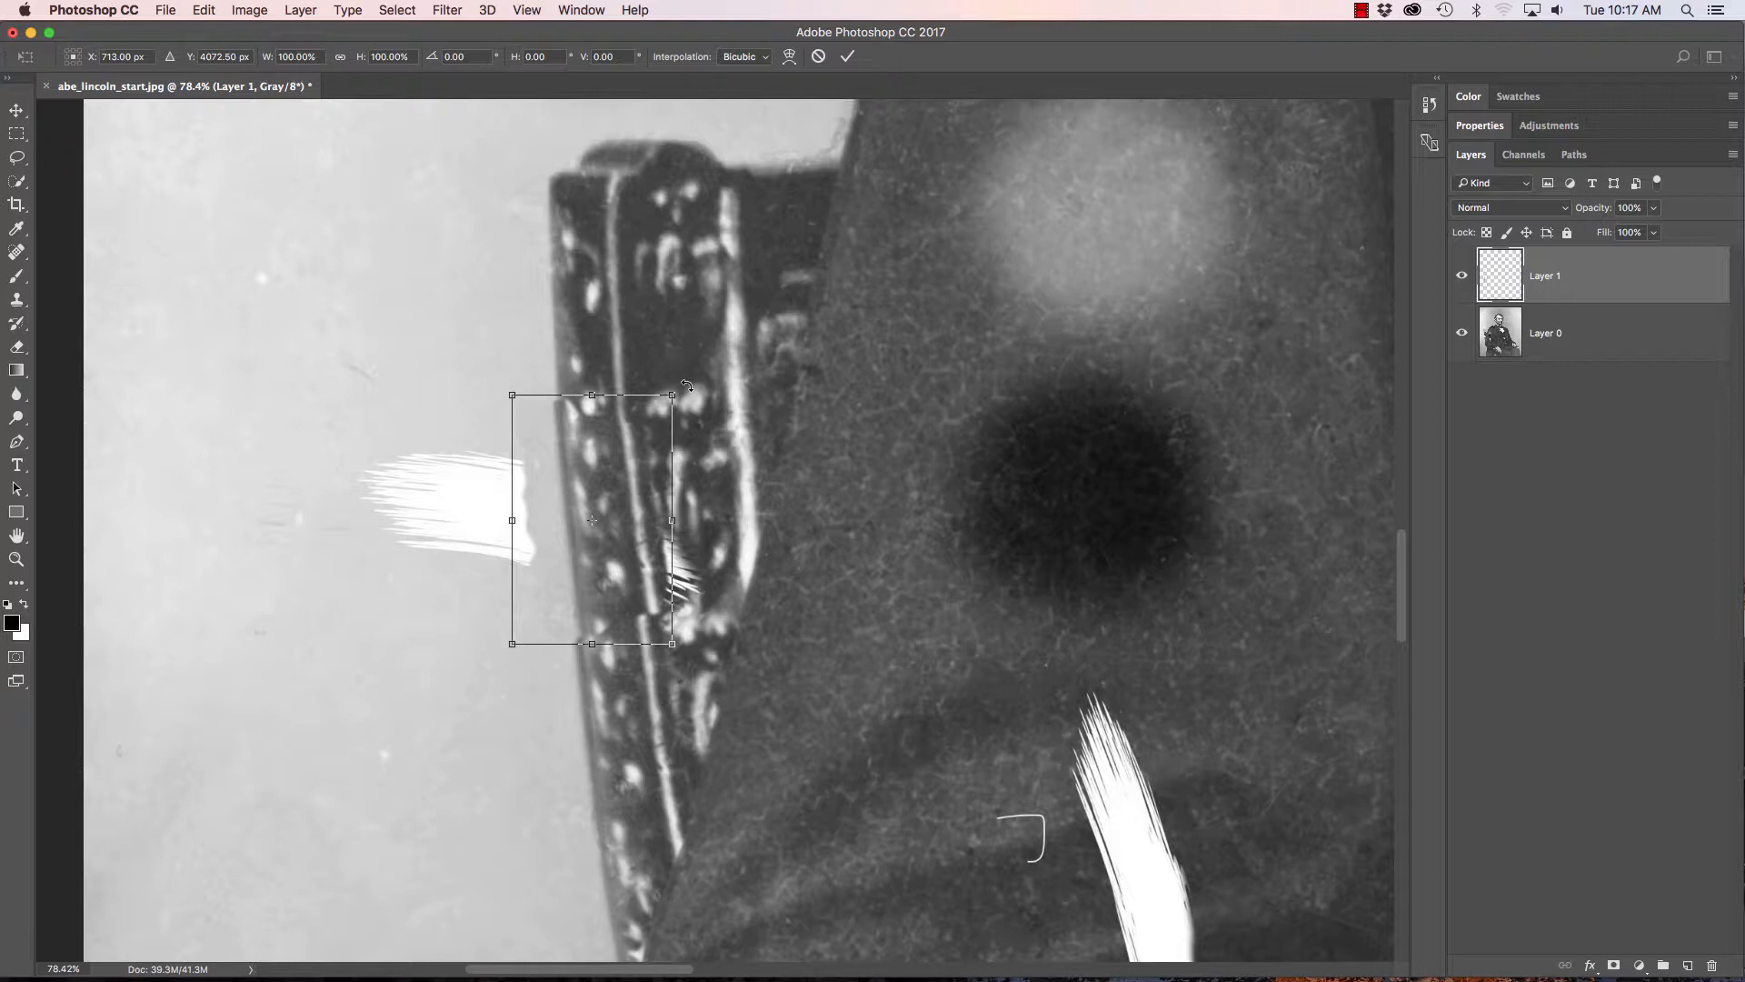
{"action": "left_click_drag", "start_coordinate": [687, 385], "coordinate": [690, 387]}
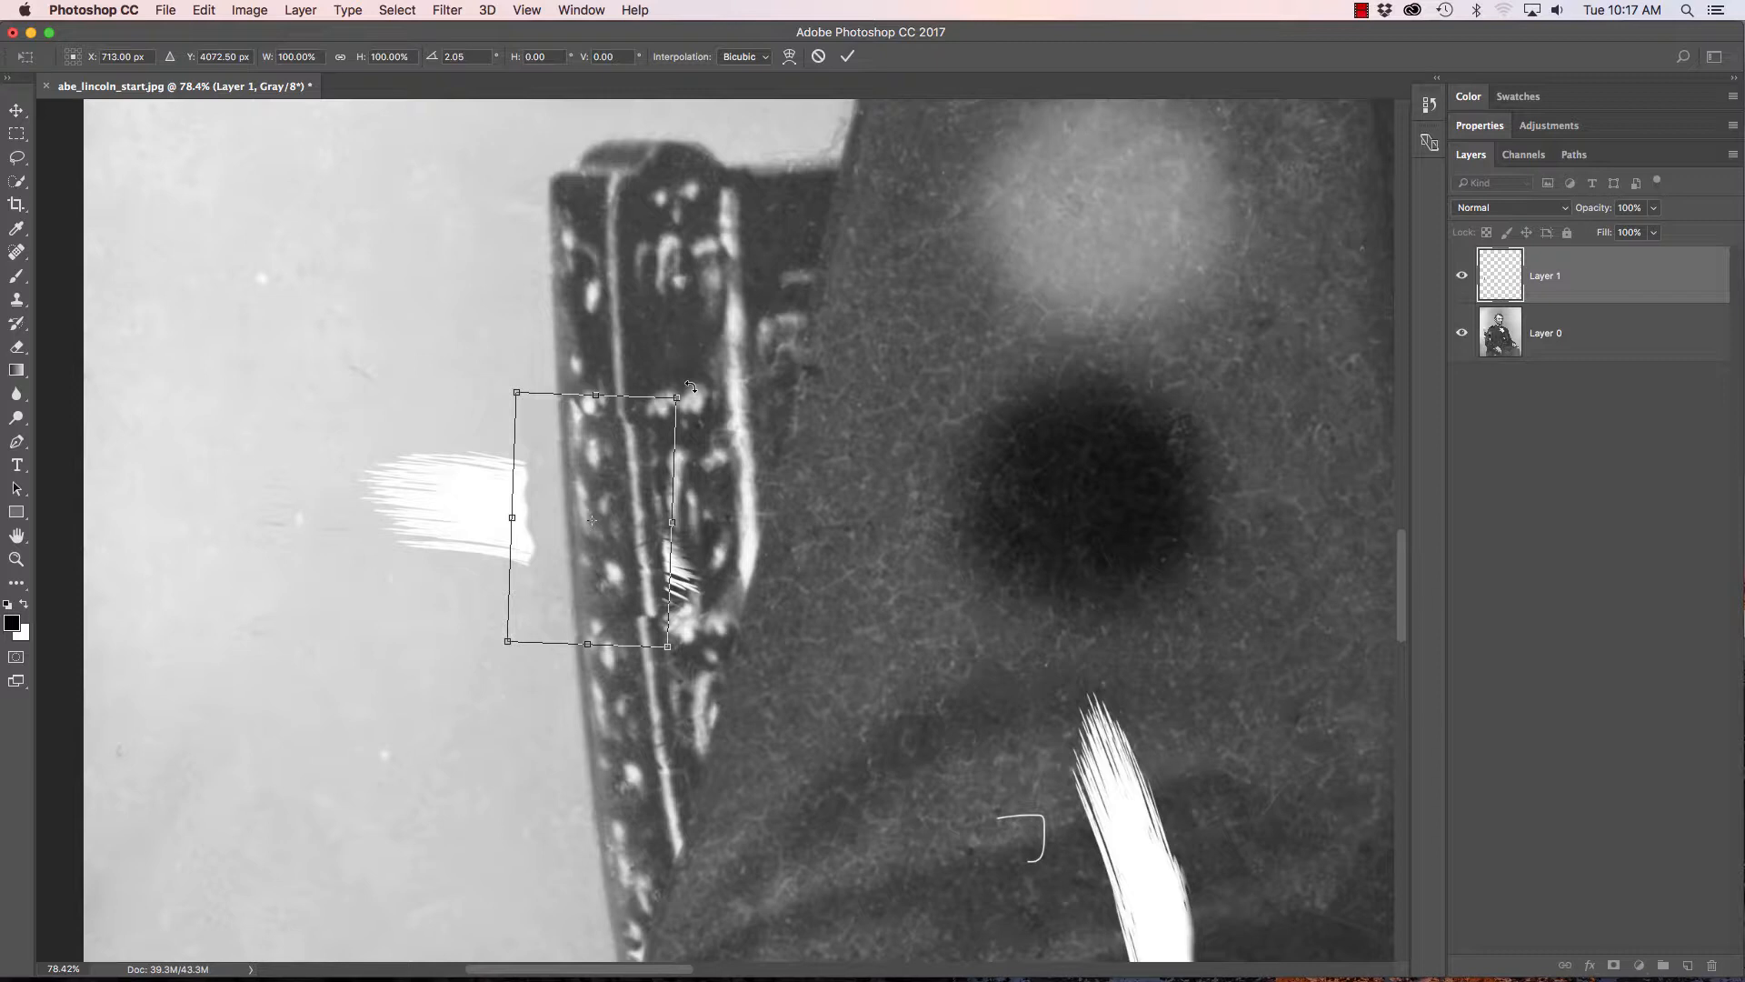
{"action": "key", "text": "Left"}
{"action": "key", "text": "Left"}
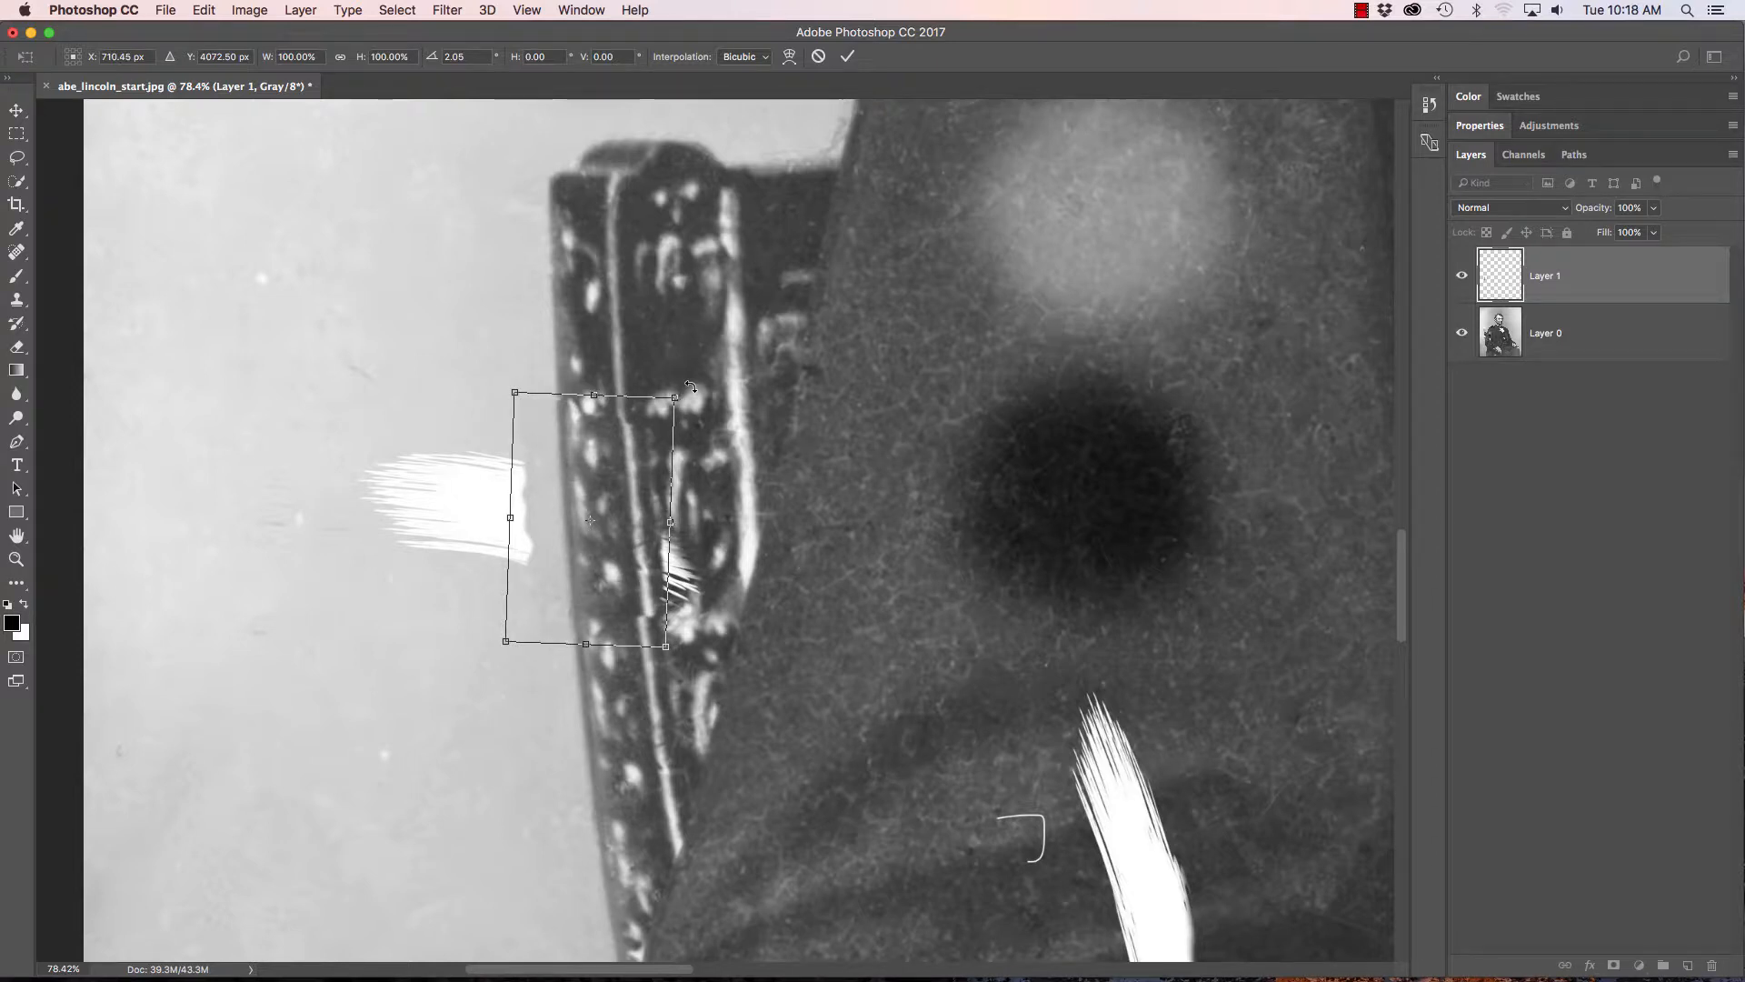
{"action": "key", "text": "Left"}
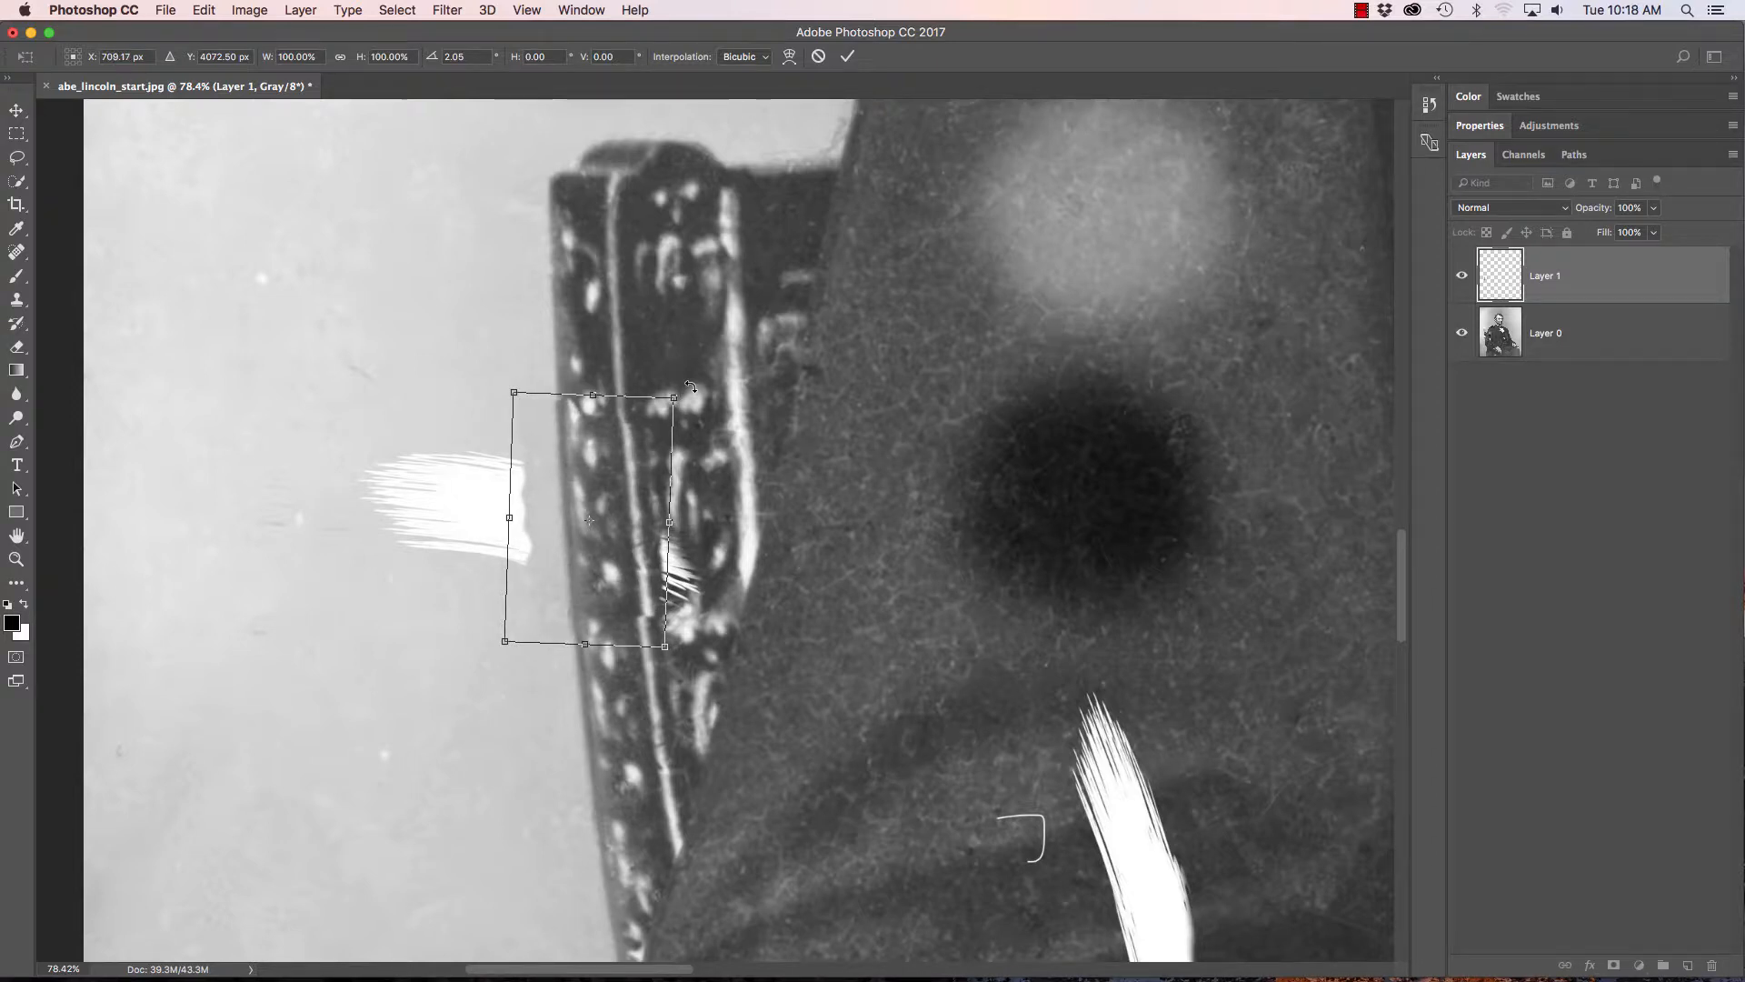
{"action": "left_click_drag", "start_coordinate": [694, 388], "coordinate": [692, 383]}
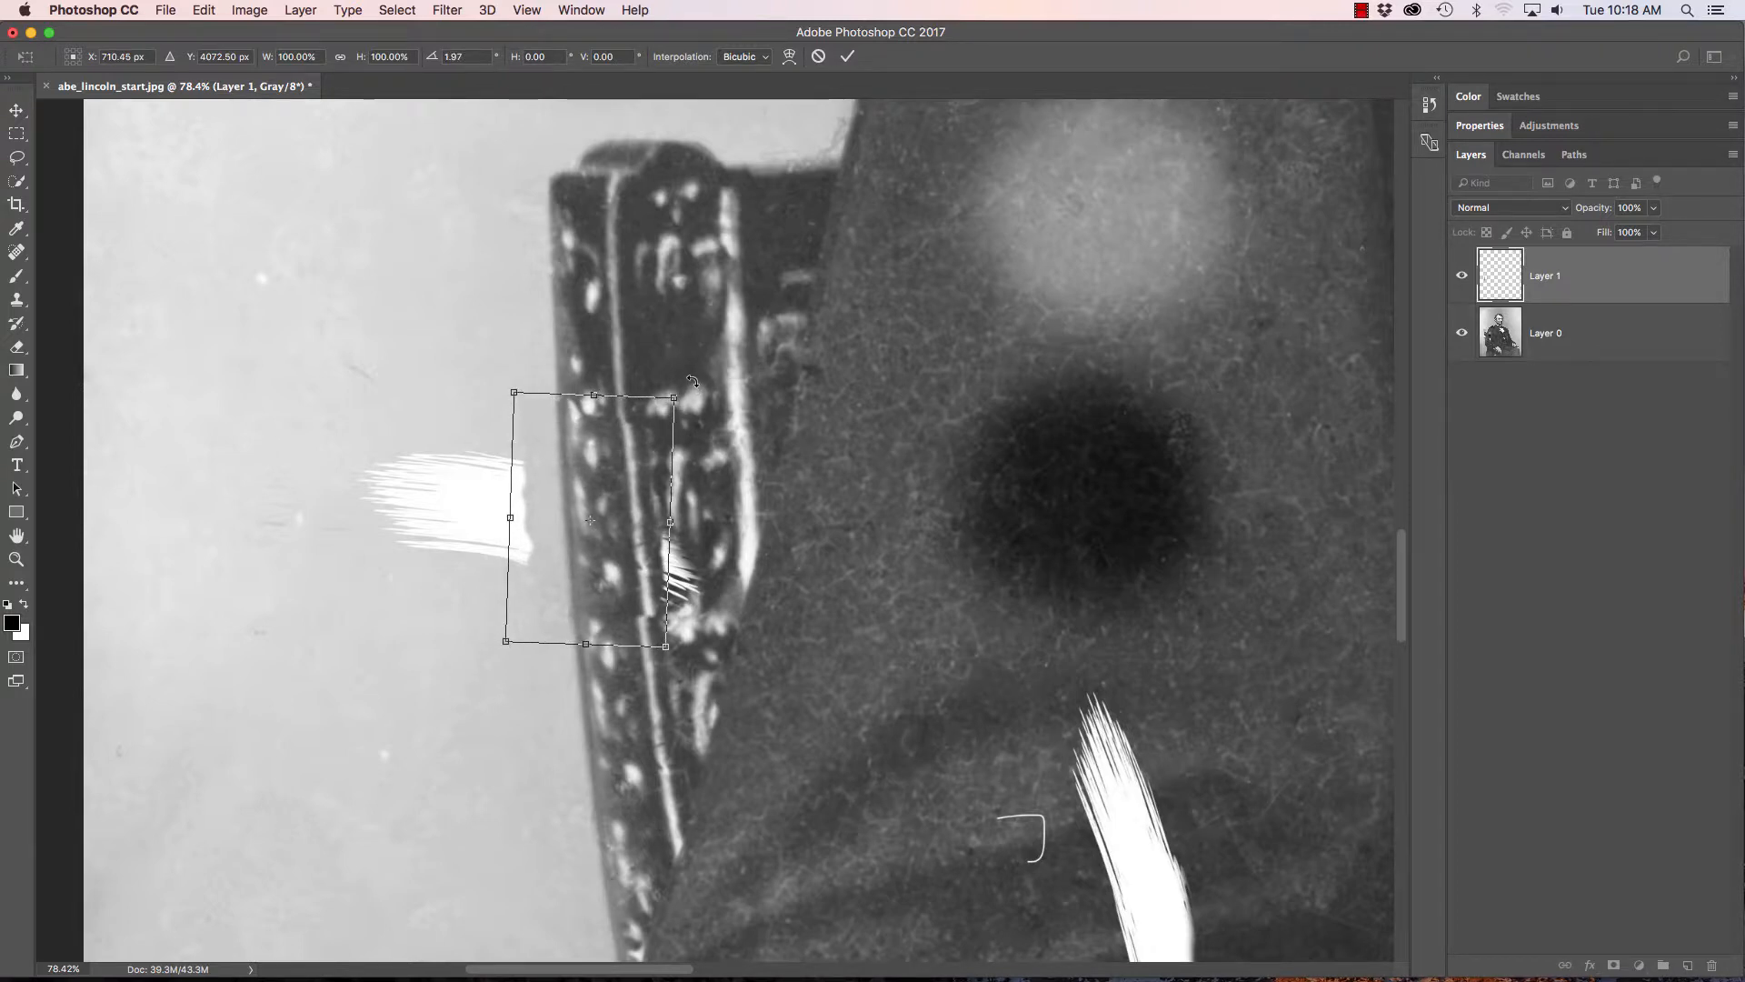
{"action": "left_click_drag", "start_coordinate": [608, 483], "coordinate": [611, 483]}
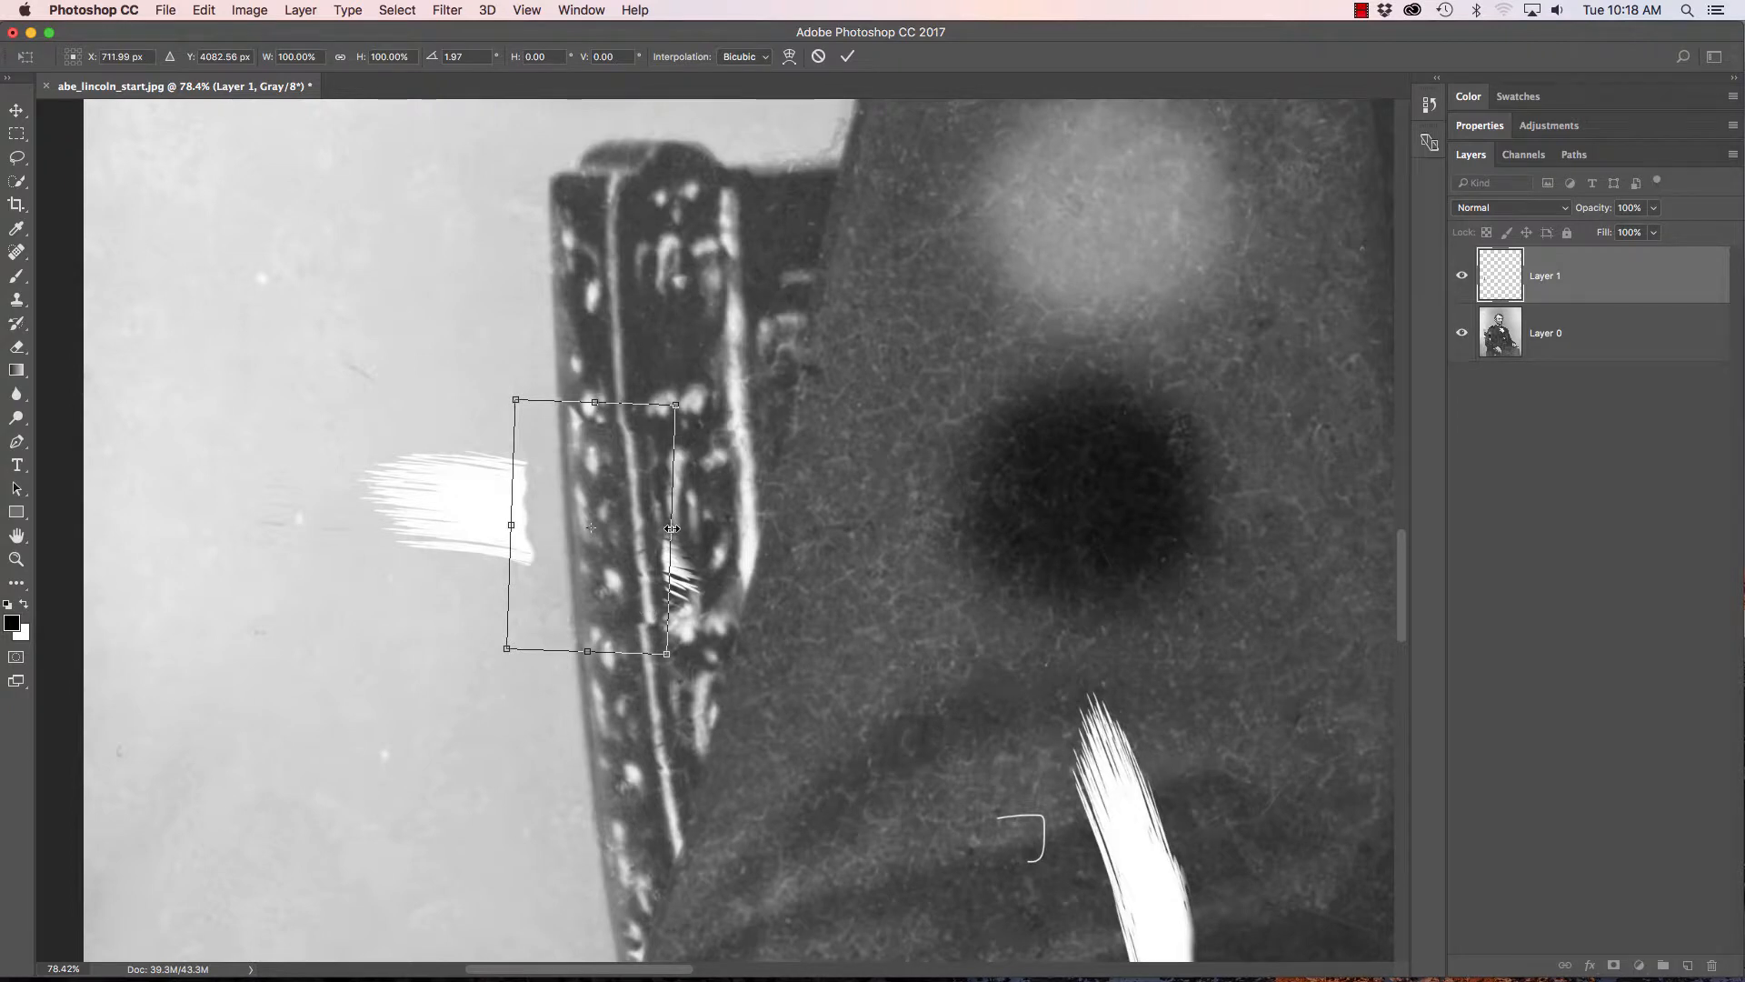
Step: Narrow the chair patch to about 91% width, distort its two left corners to match the chair's edge, and apply the transform
{"action": "left_click_drag", "start_coordinate": [667, 528], "coordinate": [662, 528]}
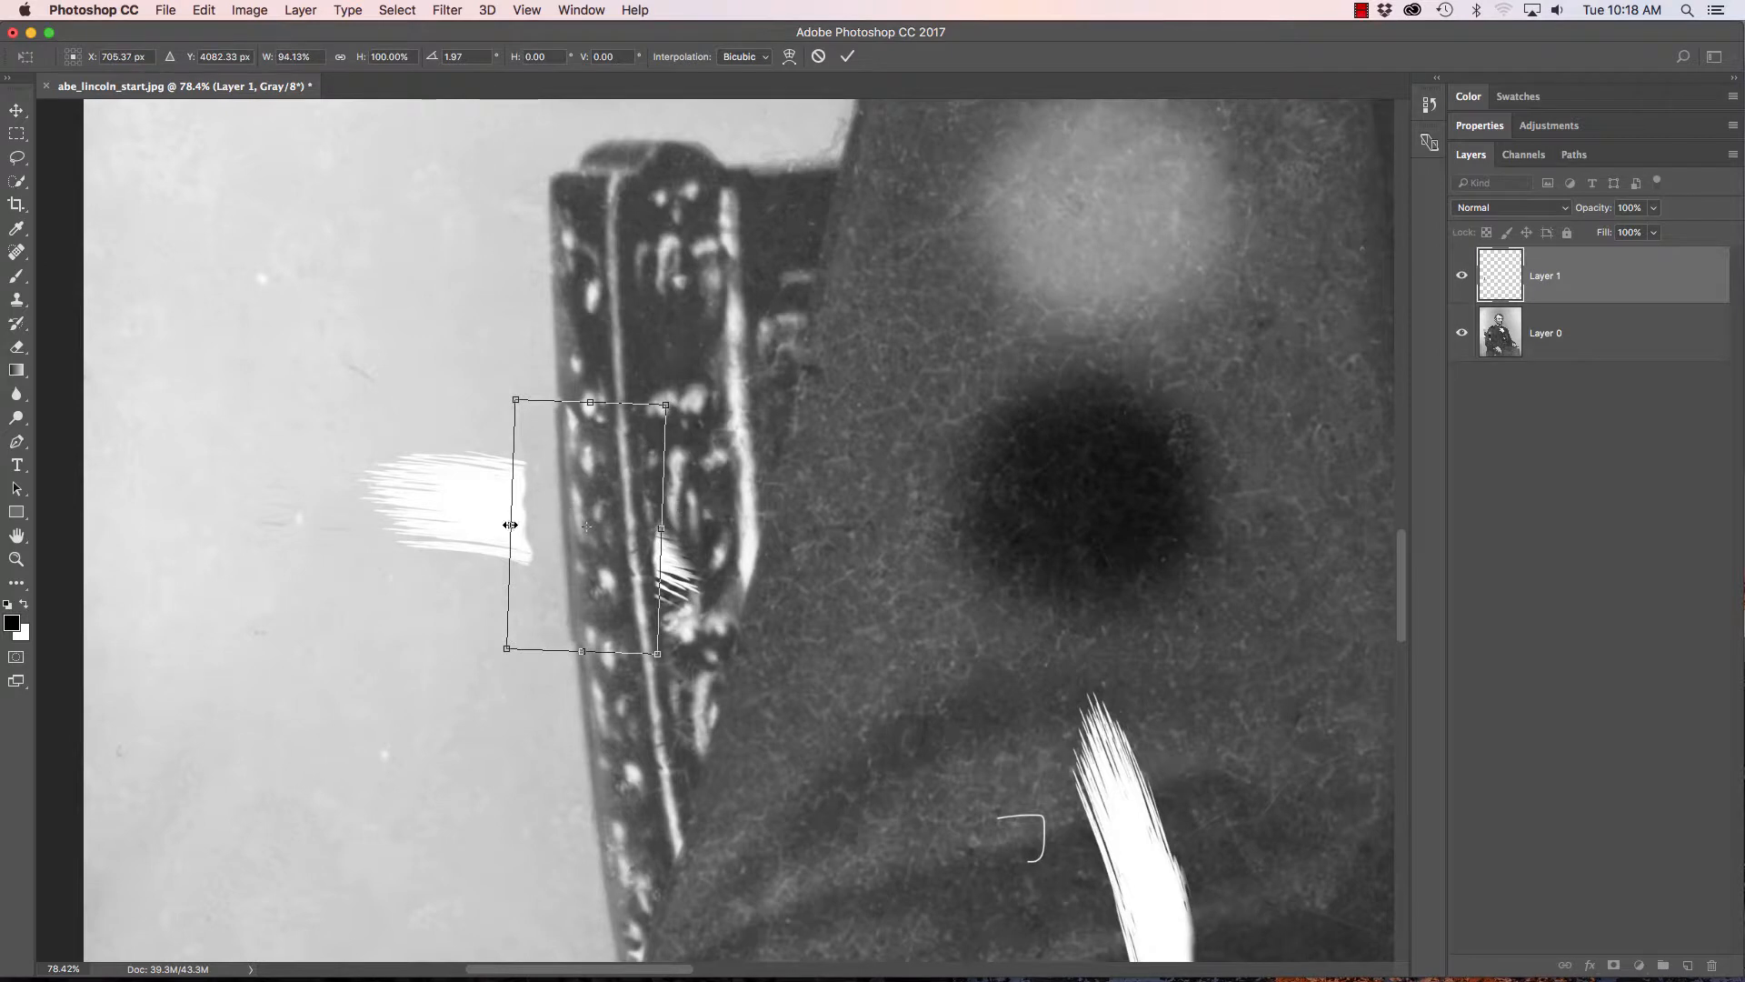
{"action": "left_click_drag", "start_coordinate": [512, 525], "coordinate": [516, 526]}
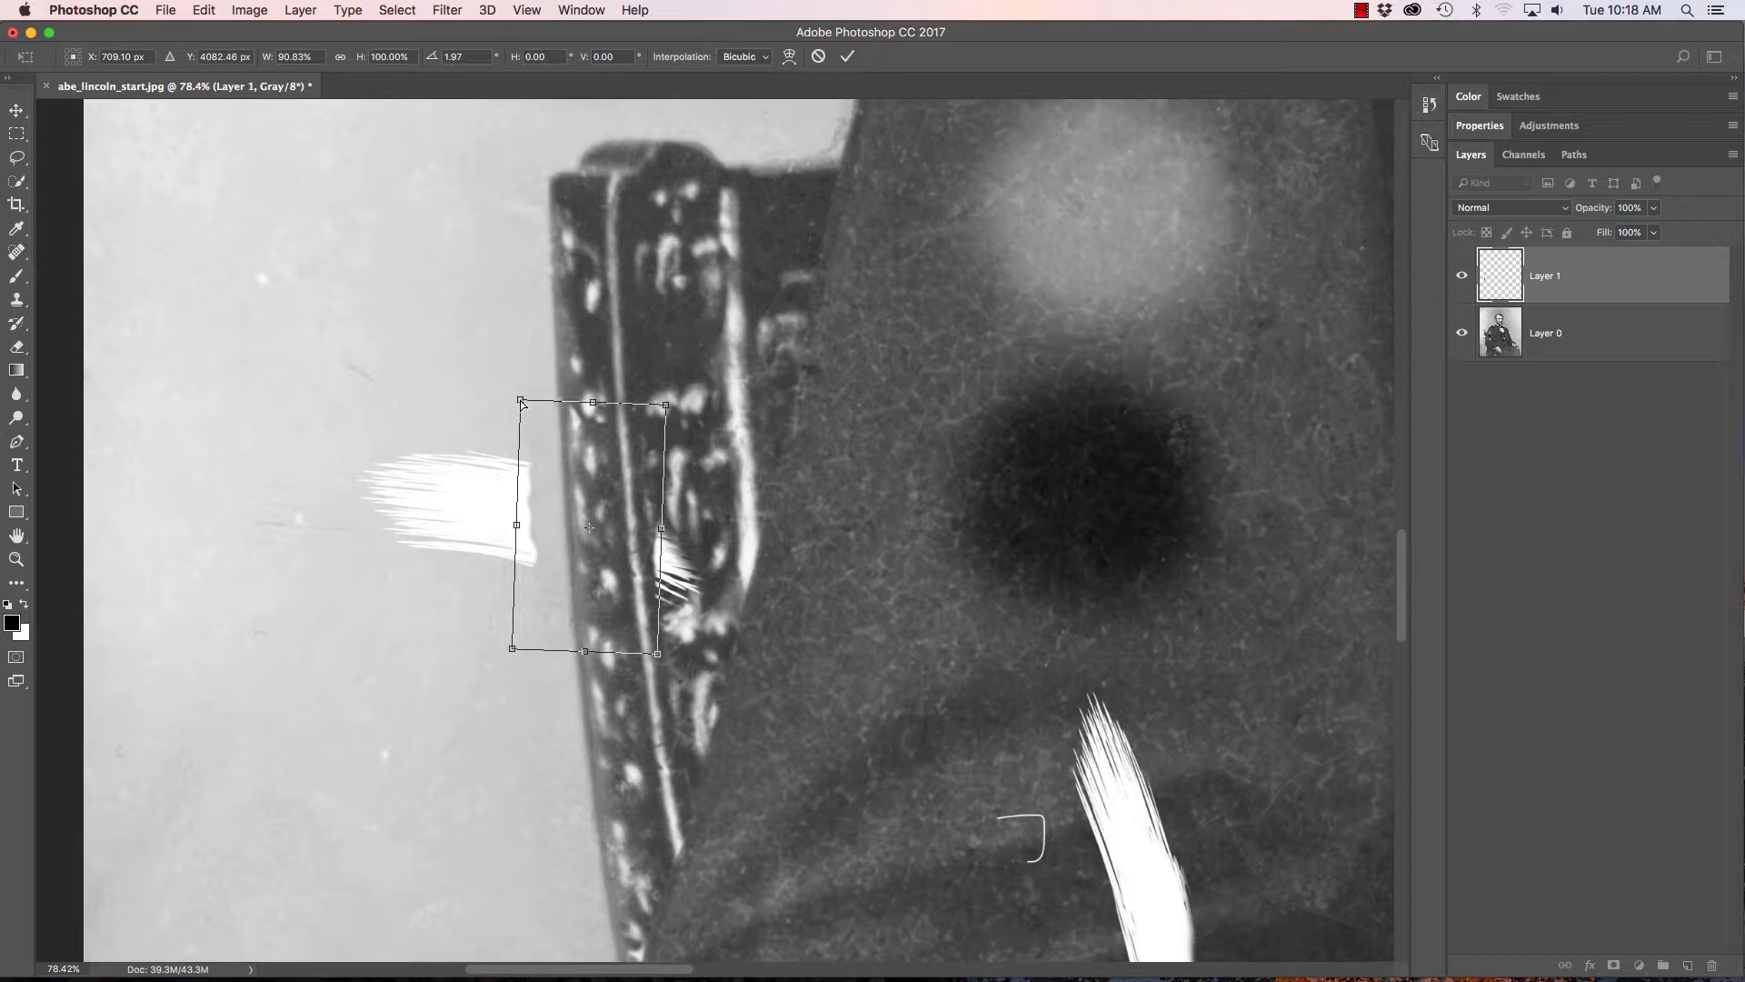
{"action": "mouse_move", "coordinate": [519, 403]}
{"action": "left_mouse_down"}
{"action": "mouse_move", "coordinate": [403, 391]}
{"action": "mouse_move", "coordinate": [518, 389]}
{"action": "left_mouse_up"}
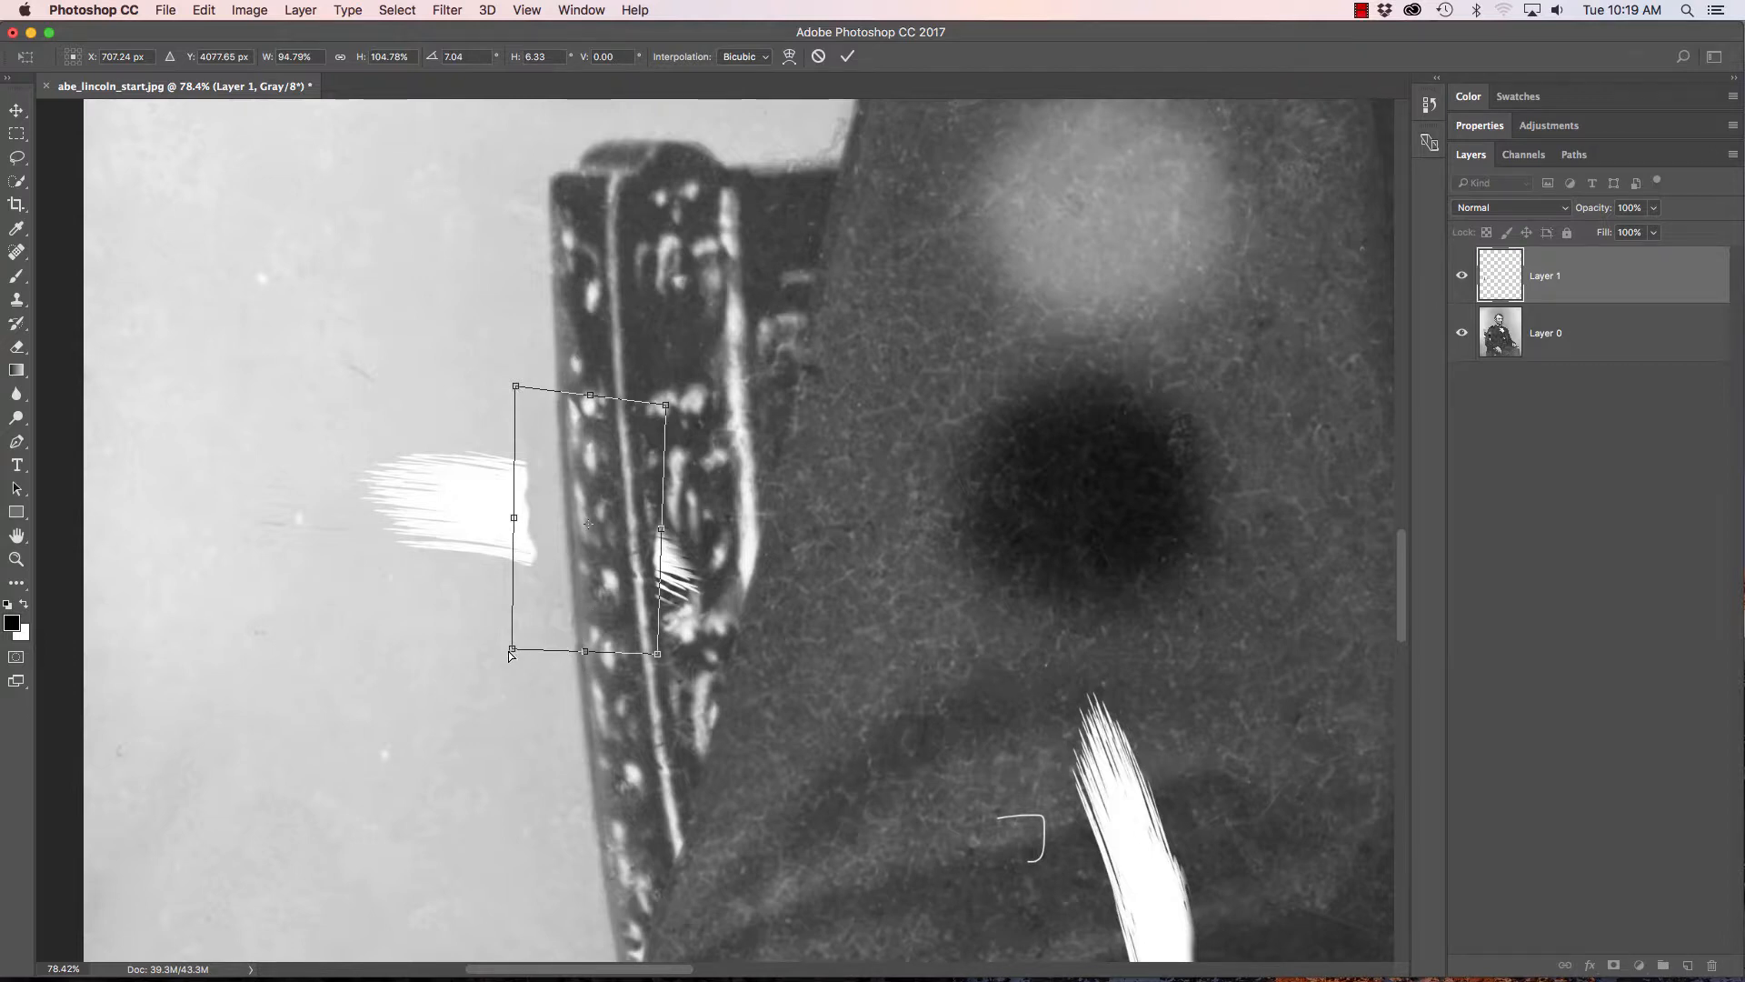
{"action": "left_click_drag", "start_coordinate": [509, 653], "coordinate": [508, 655]}
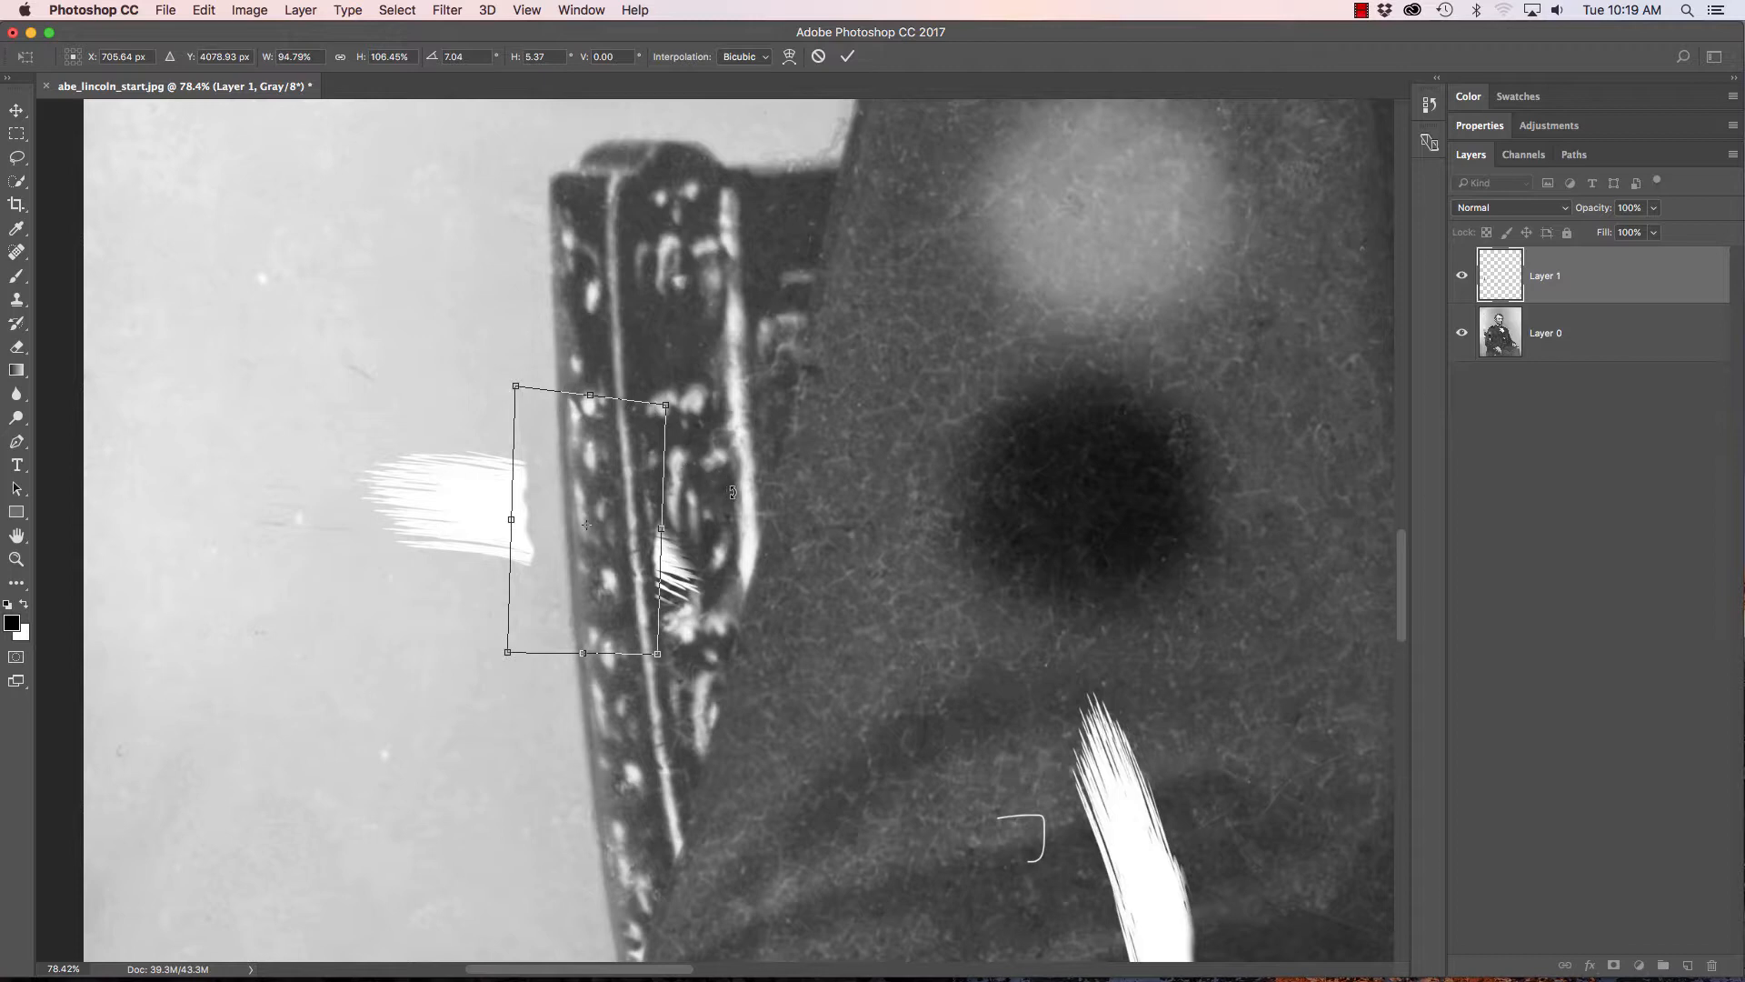
{"action": "key", "text": "Return"}
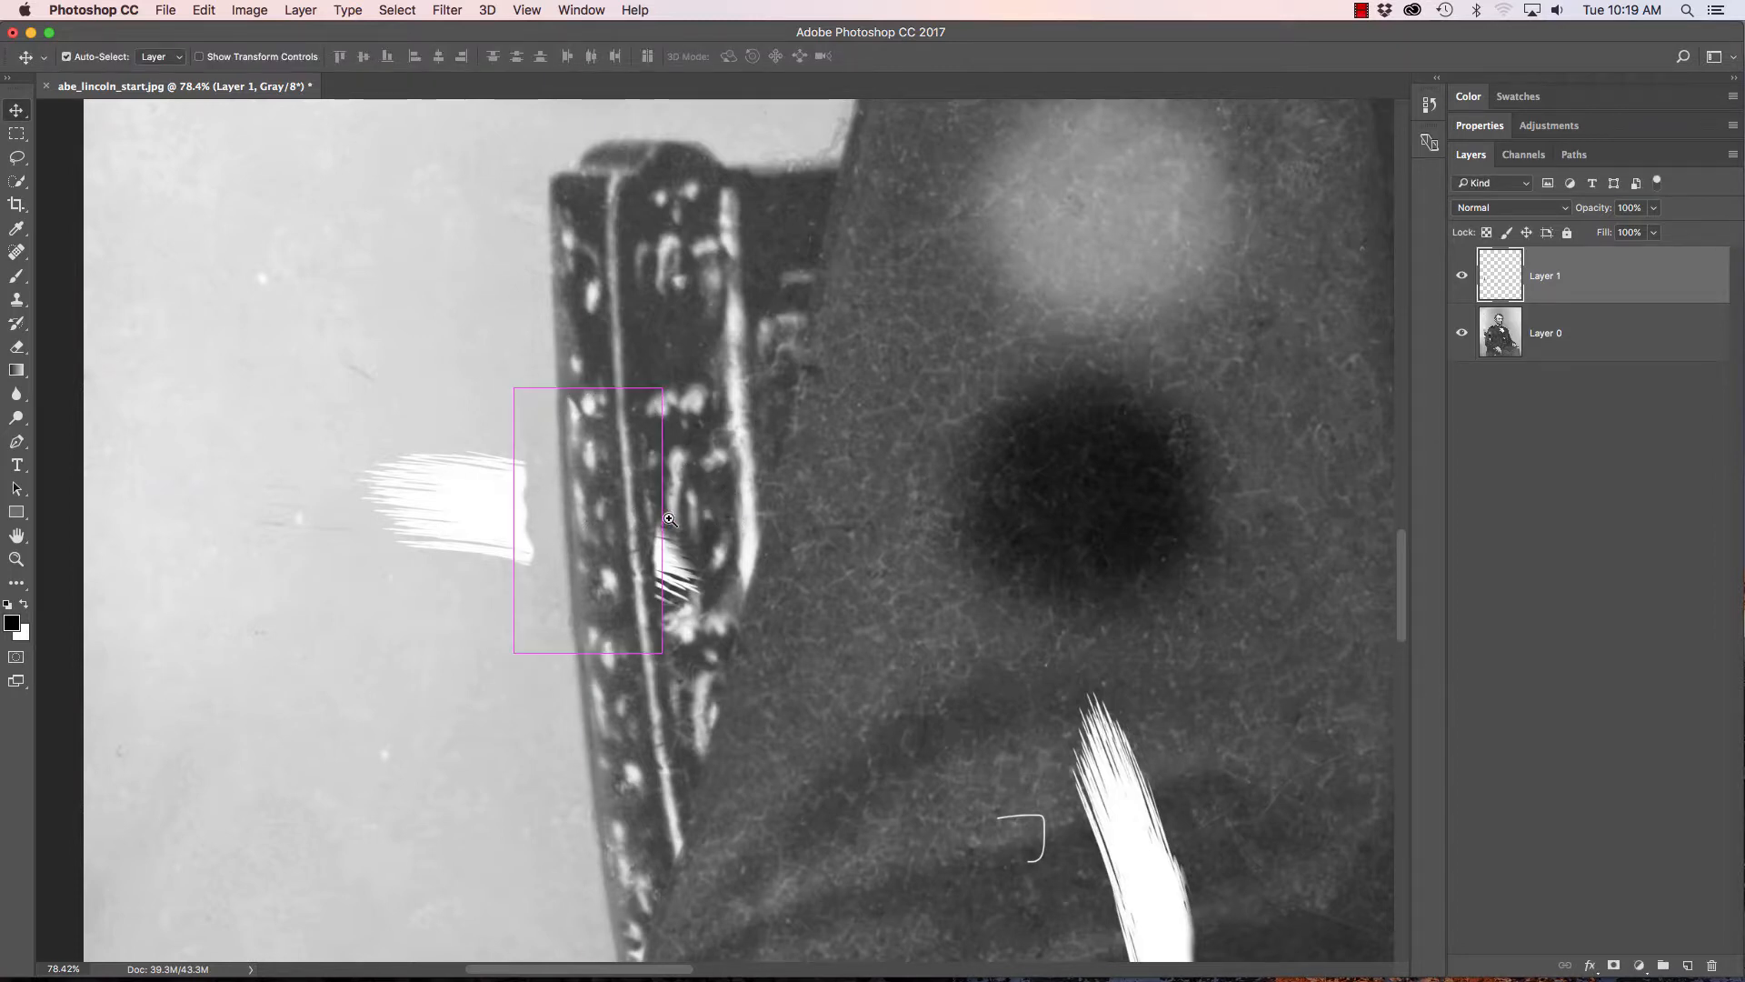
Step: Outline the intact chair ornament below the leftover white marks with the Lasso tool, copy it over the marks on Layer 0, and deselect
{"action": "left_click_drag", "start_coordinate": [669, 516], "coordinate": [577, 487]}
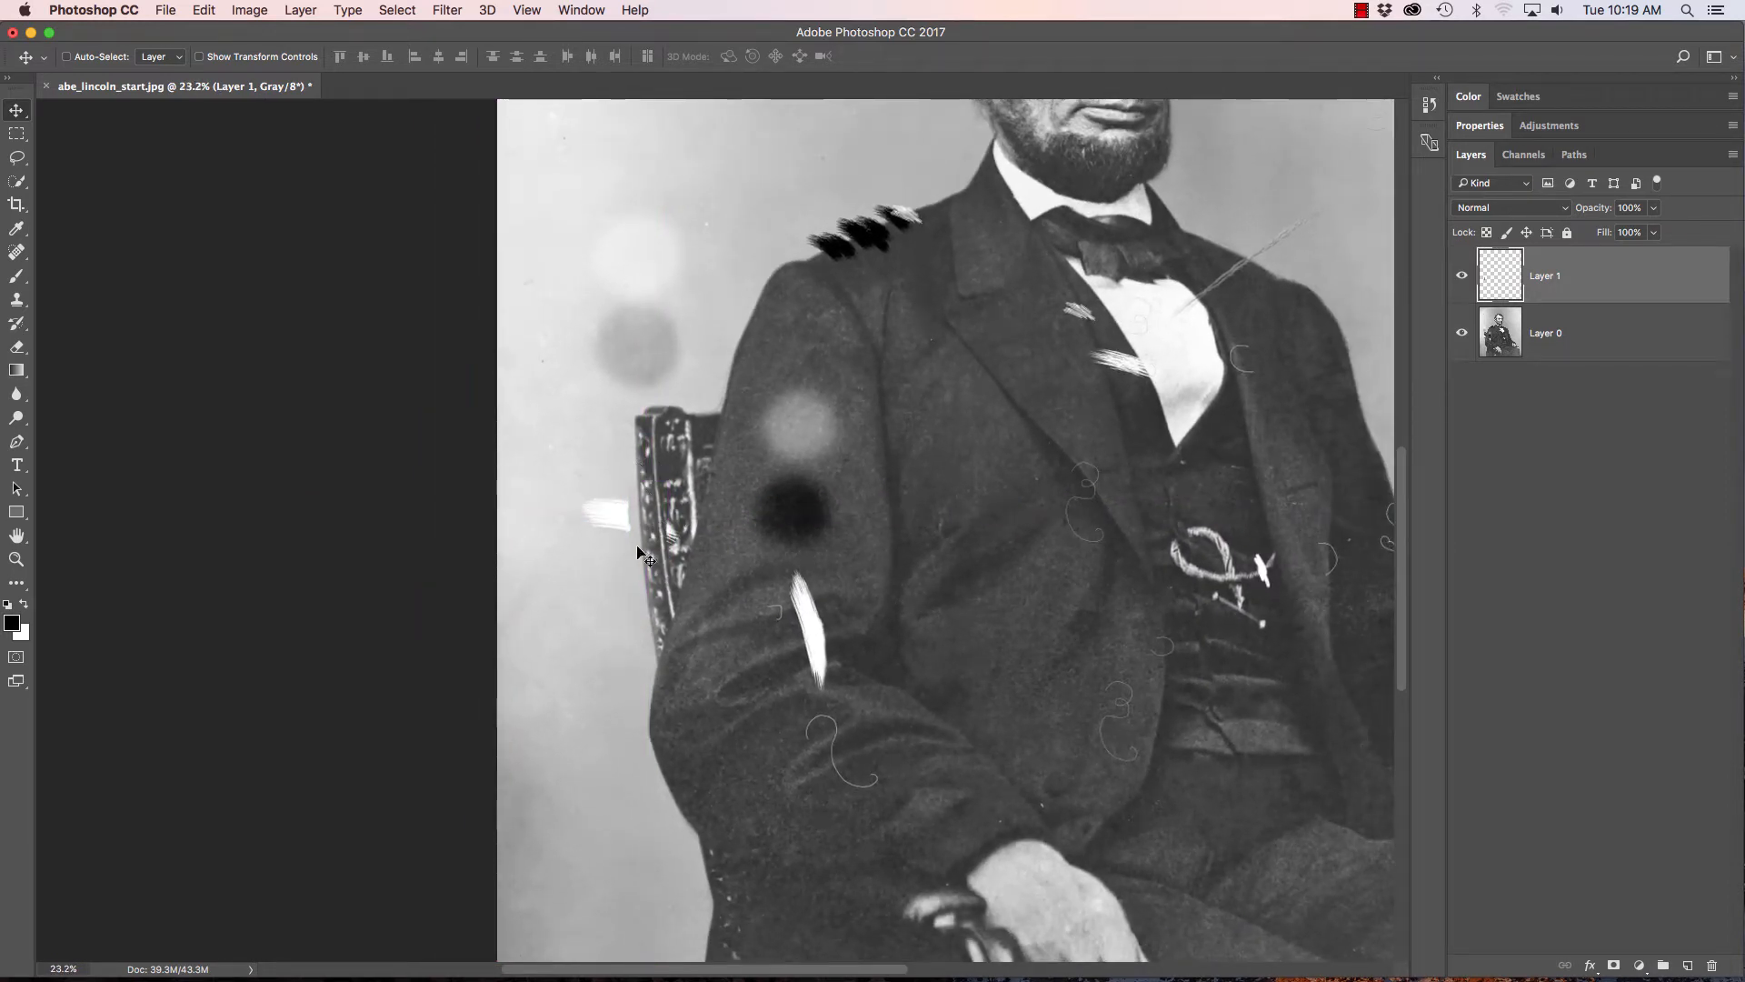
{"action": "left_click_drag", "start_coordinate": [636, 527], "coordinate": [793, 616]}
{"action": "left_click_drag", "start_coordinate": [625, 495], "coordinate": [603, 557]}
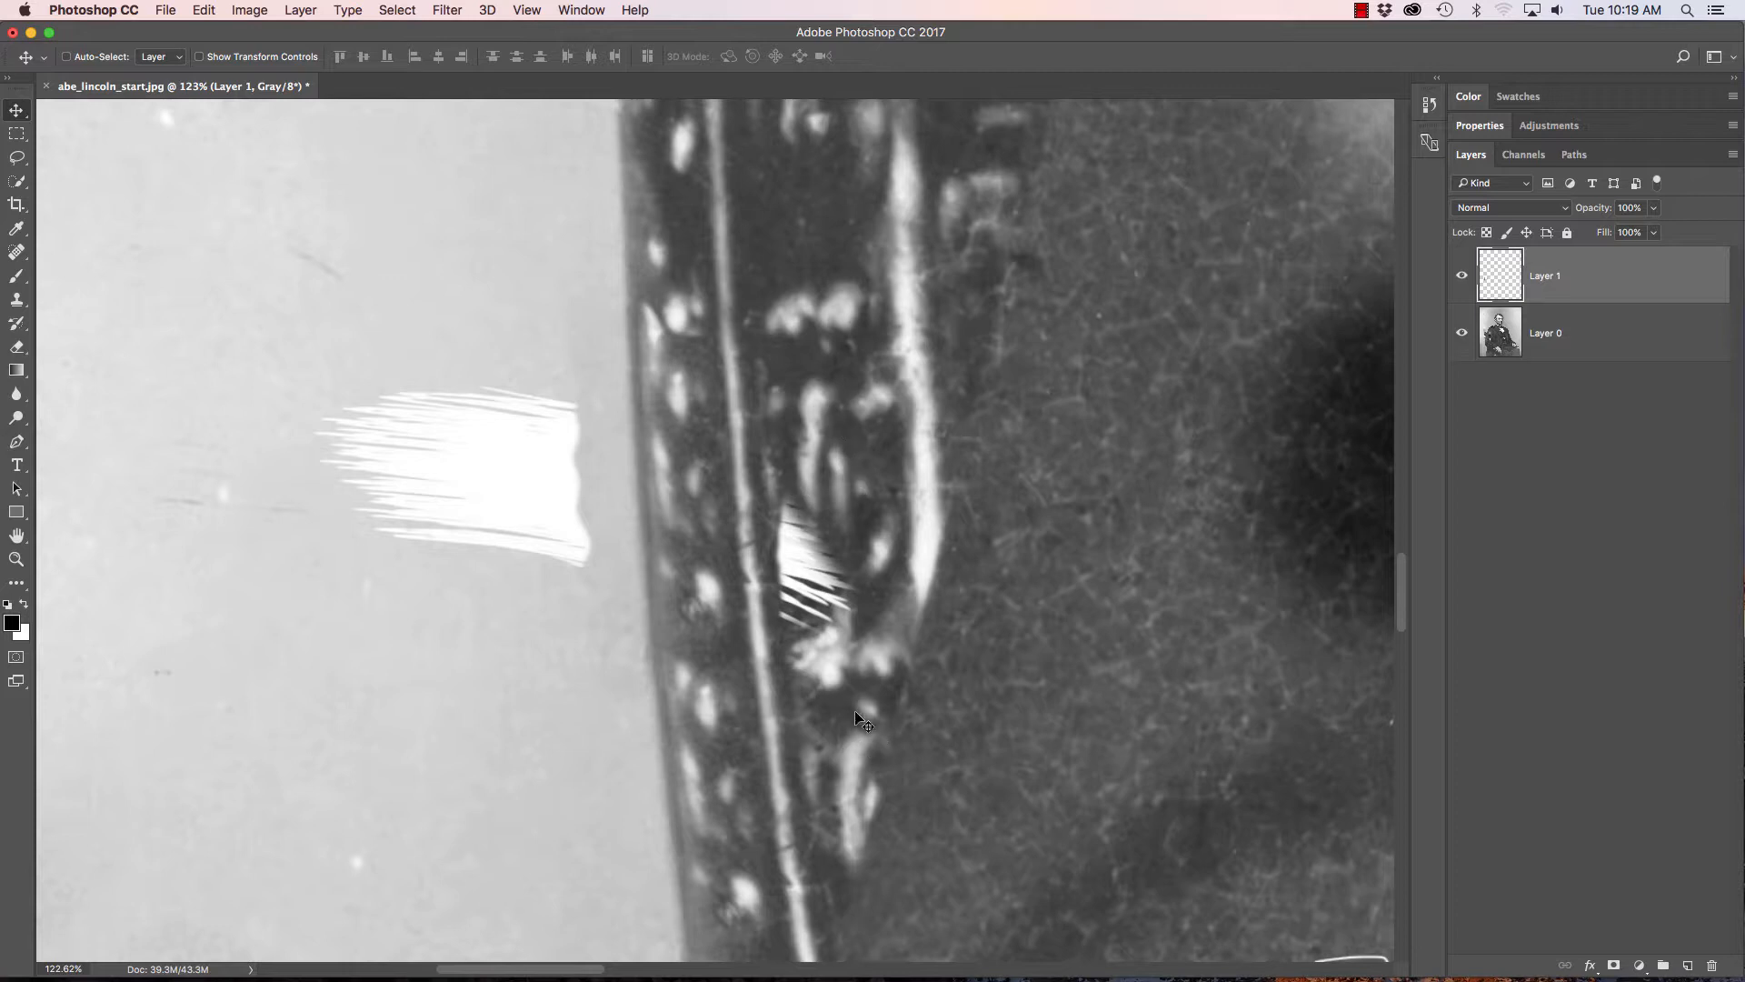
{"action": "key", "text": "l"}
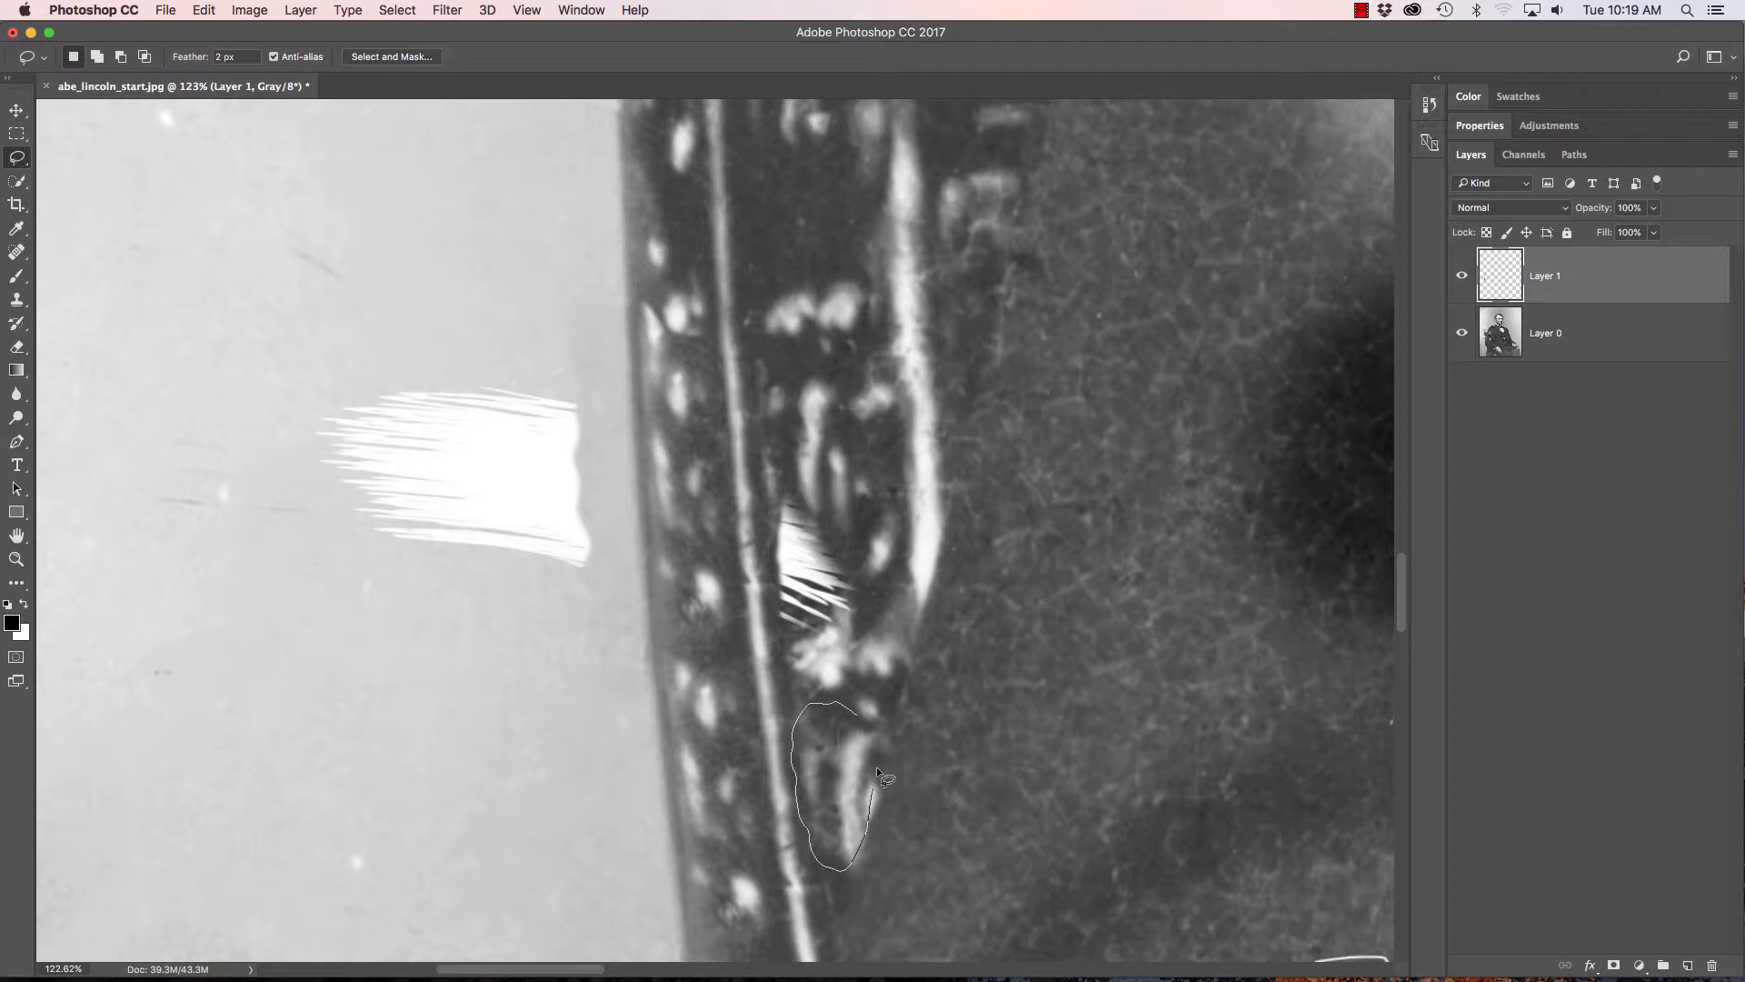
{"action": "mouse_move", "coordinate": [867, 711]}
{"action": "left_mouse_down"}
{"action": "mouse_move", "coordinate": [879, 691]}
{"action": "mouse_move", "coordinate": [848, 749]}
{"action": "left_mouse_up"}
{"action": "left_click", "coordinate": [1553, 354]}
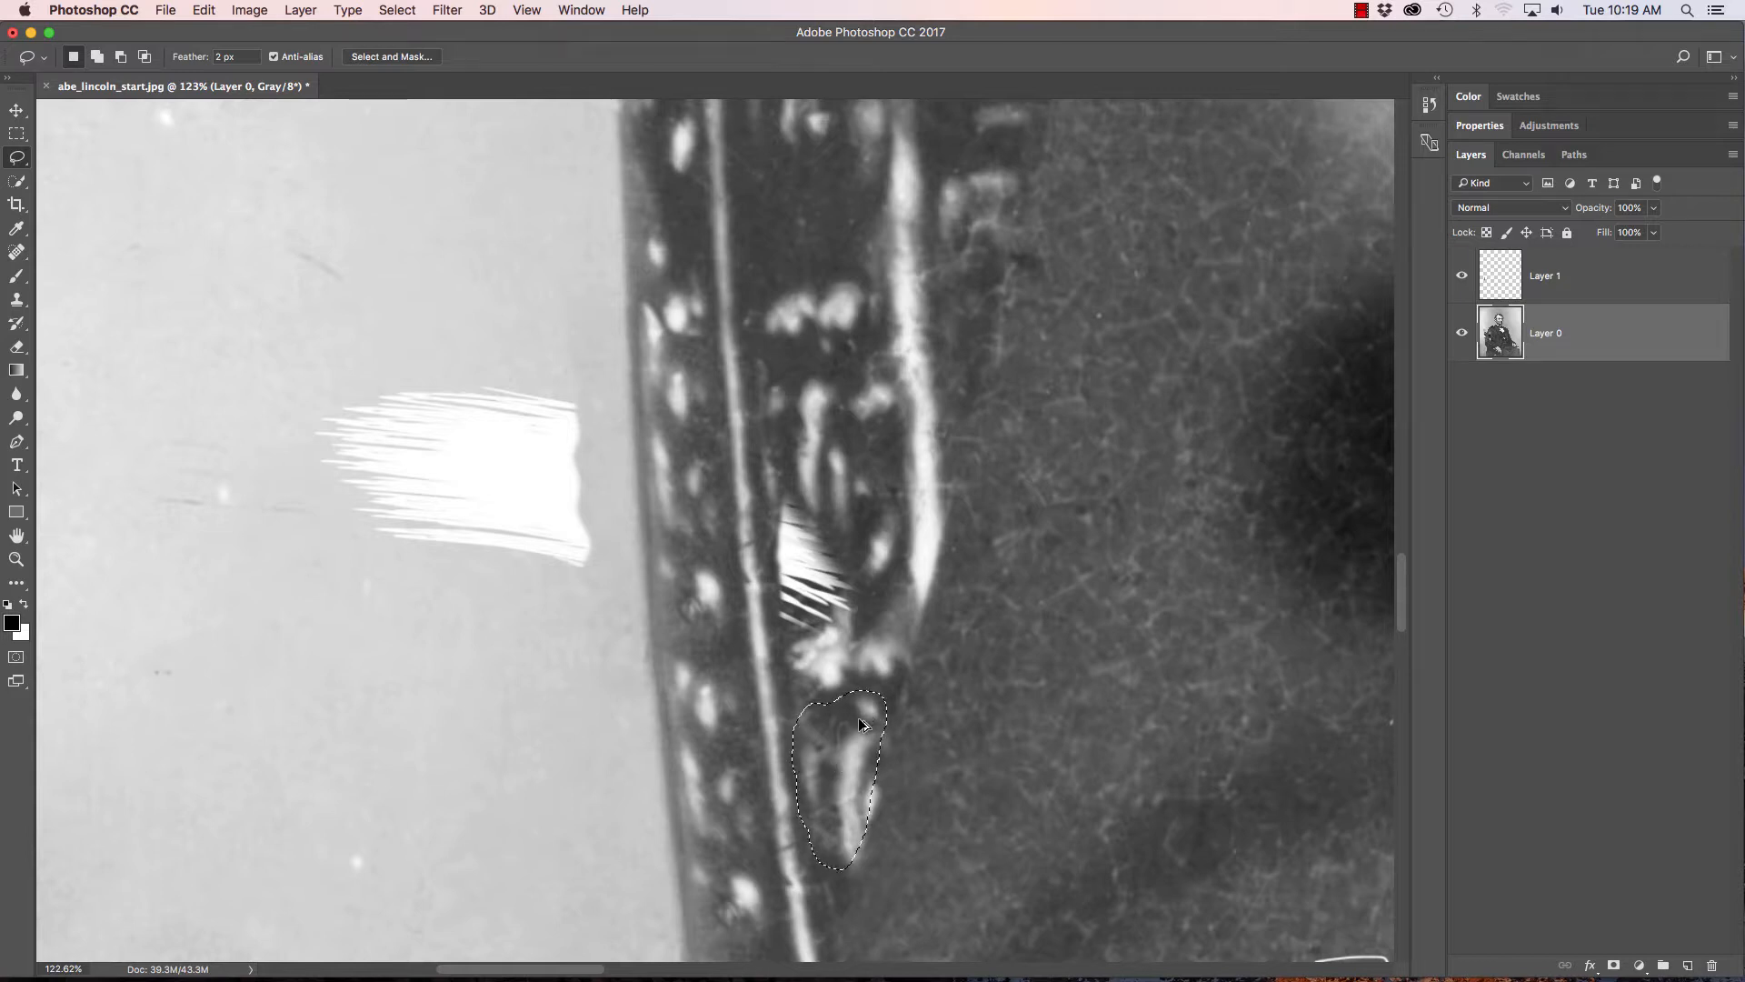
{"action": "mouse_move", "coordinate": [849, 748]}
{"action": "left_mouse_down"}
{"action": "mouse_move", "coordinate": [844, 588]}
{"action": "mouse_move", "coordinate": [814, 541]}
{"action": "left_mouse_up"}
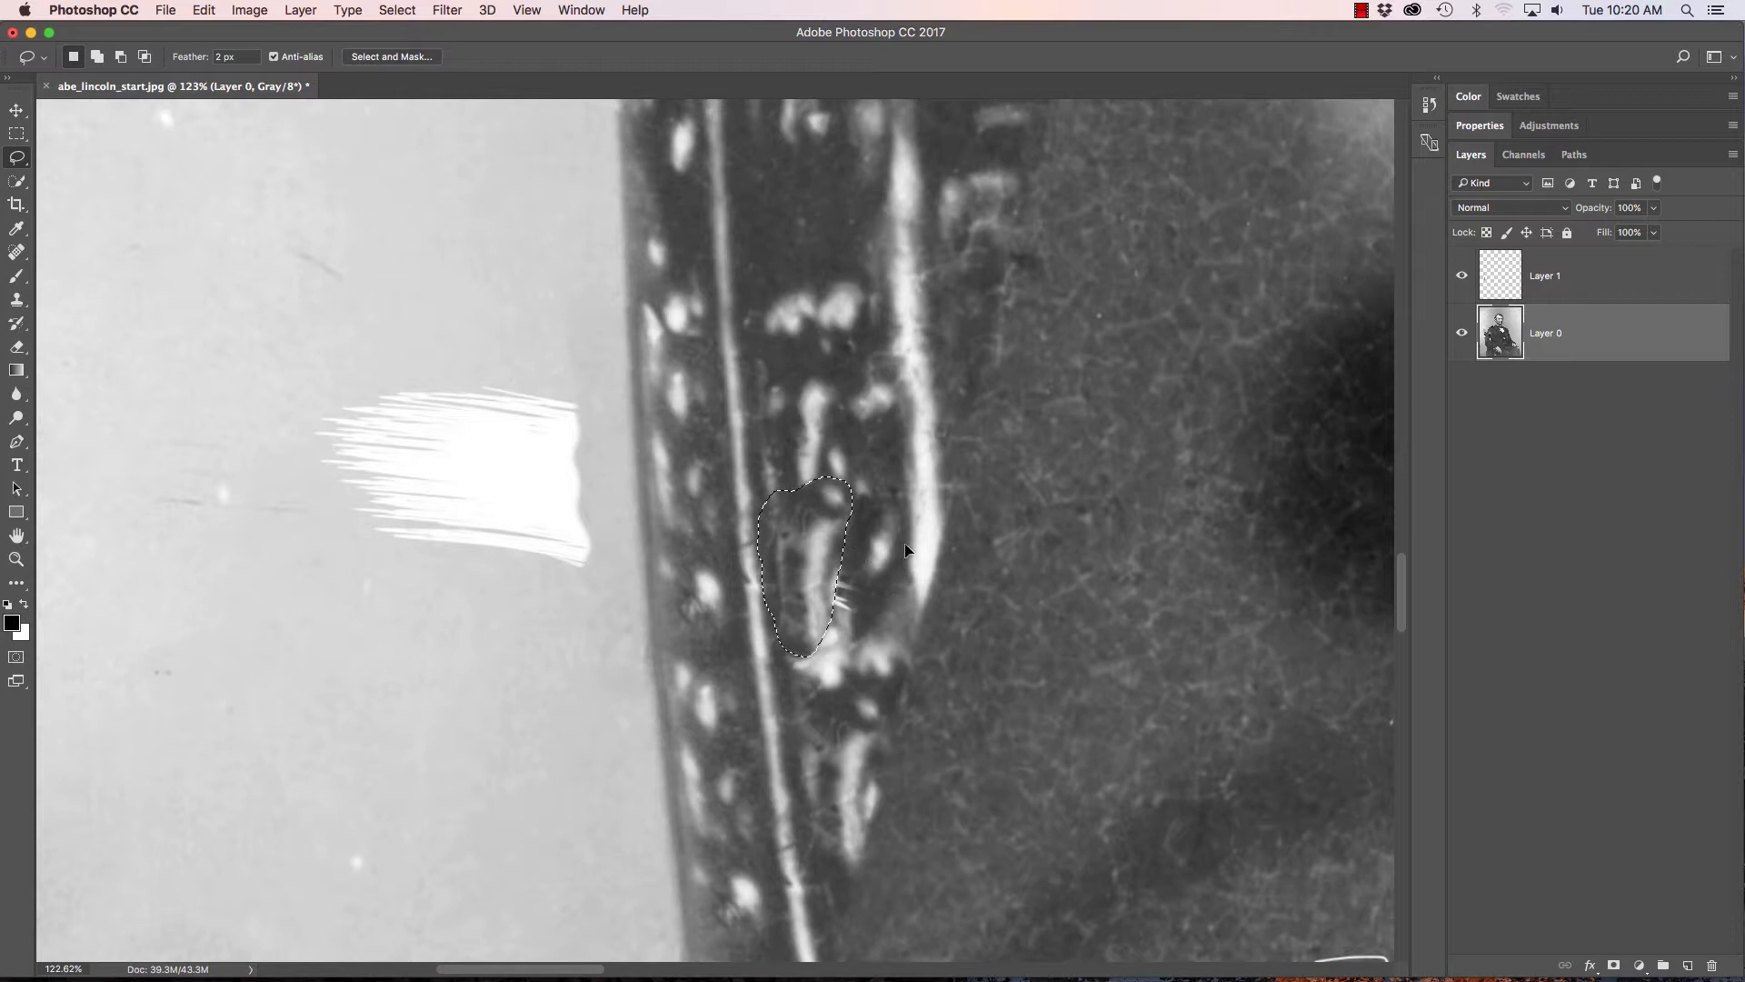
{"action": "key", "text": "super+d"}
Step: Set up the Clone Stamp tool with a 40 px brush and a hardness above 50%
{"action": "key", "text": "s"}
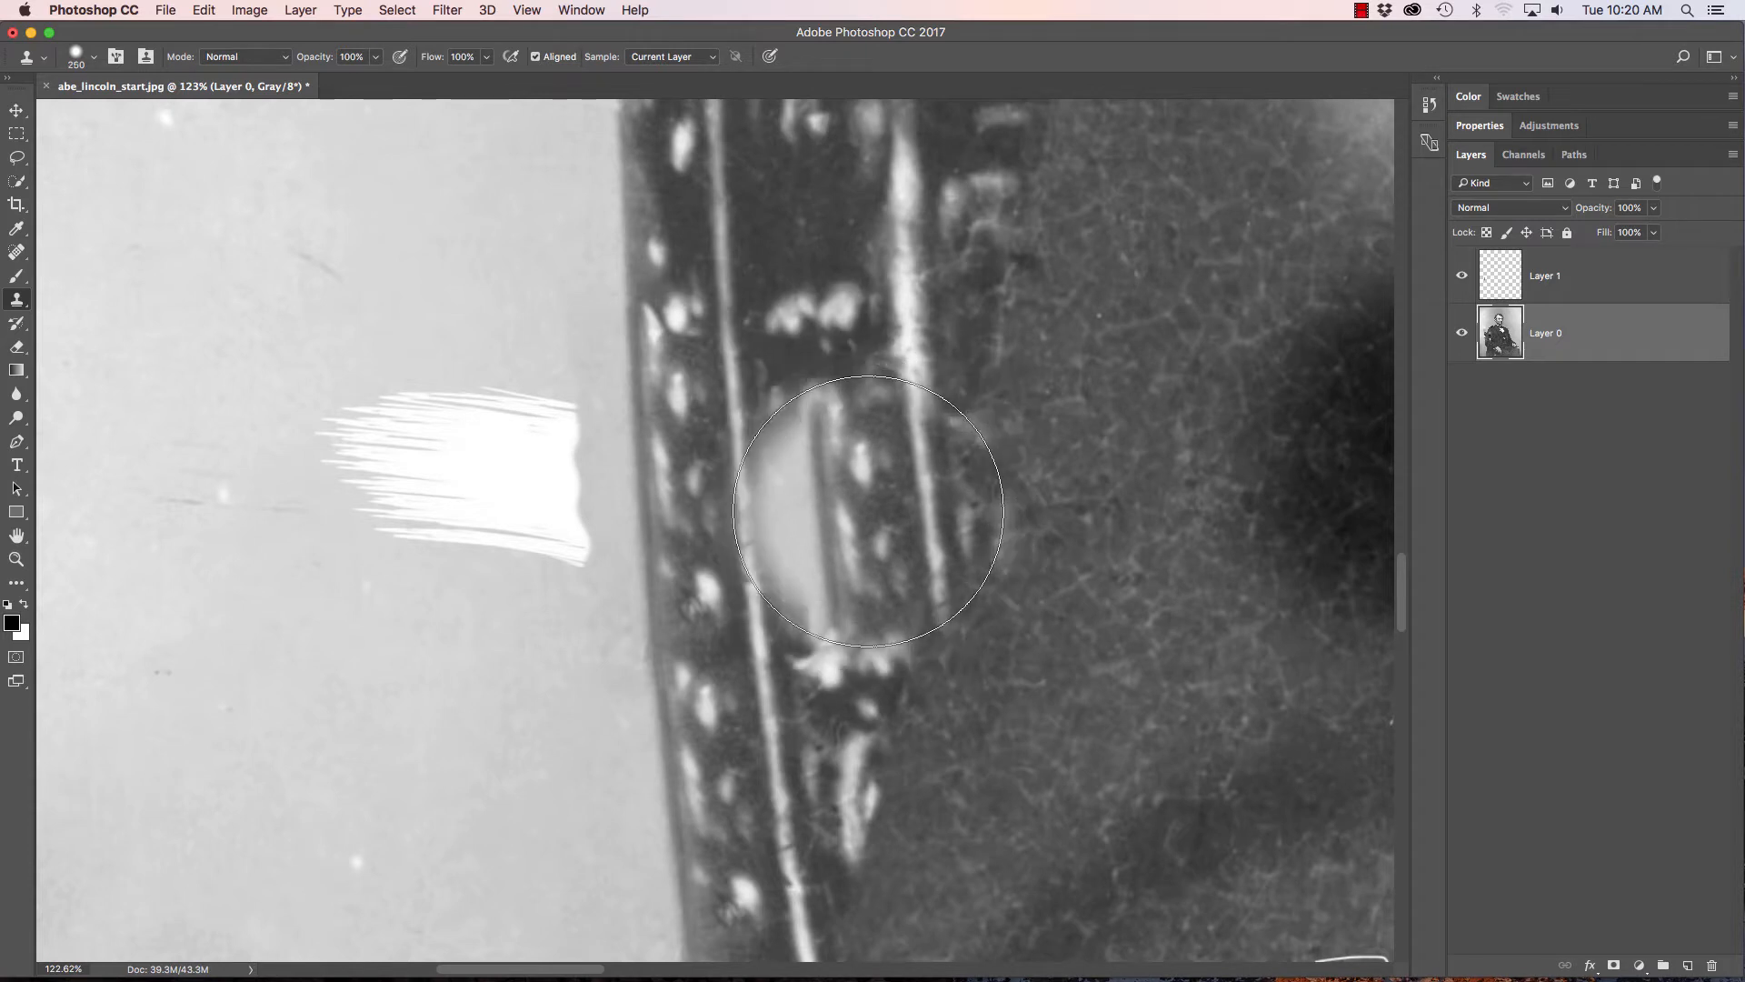
{"action": "key", "text": "bracketleft"}
{"action": "key", "text": "bracketleft"}
{"action": "key", "text": "bracketleft"}
{"action": "key", "text": "bracketleft"}
{"action": "key", "text": "bracketleft"}
{"action": "key", "text": "bracketleft"}
{"action": "key", "text": "bracketleft"}
{"action": "key", "text": "bracketleft"}
{"action": "key", "text": "bracketleft"}
{"action": "key", "text": "bracketleft"}
{"action": "key", "text": "bracketleft"}
{"action": "key", "text": "bracketleft"}
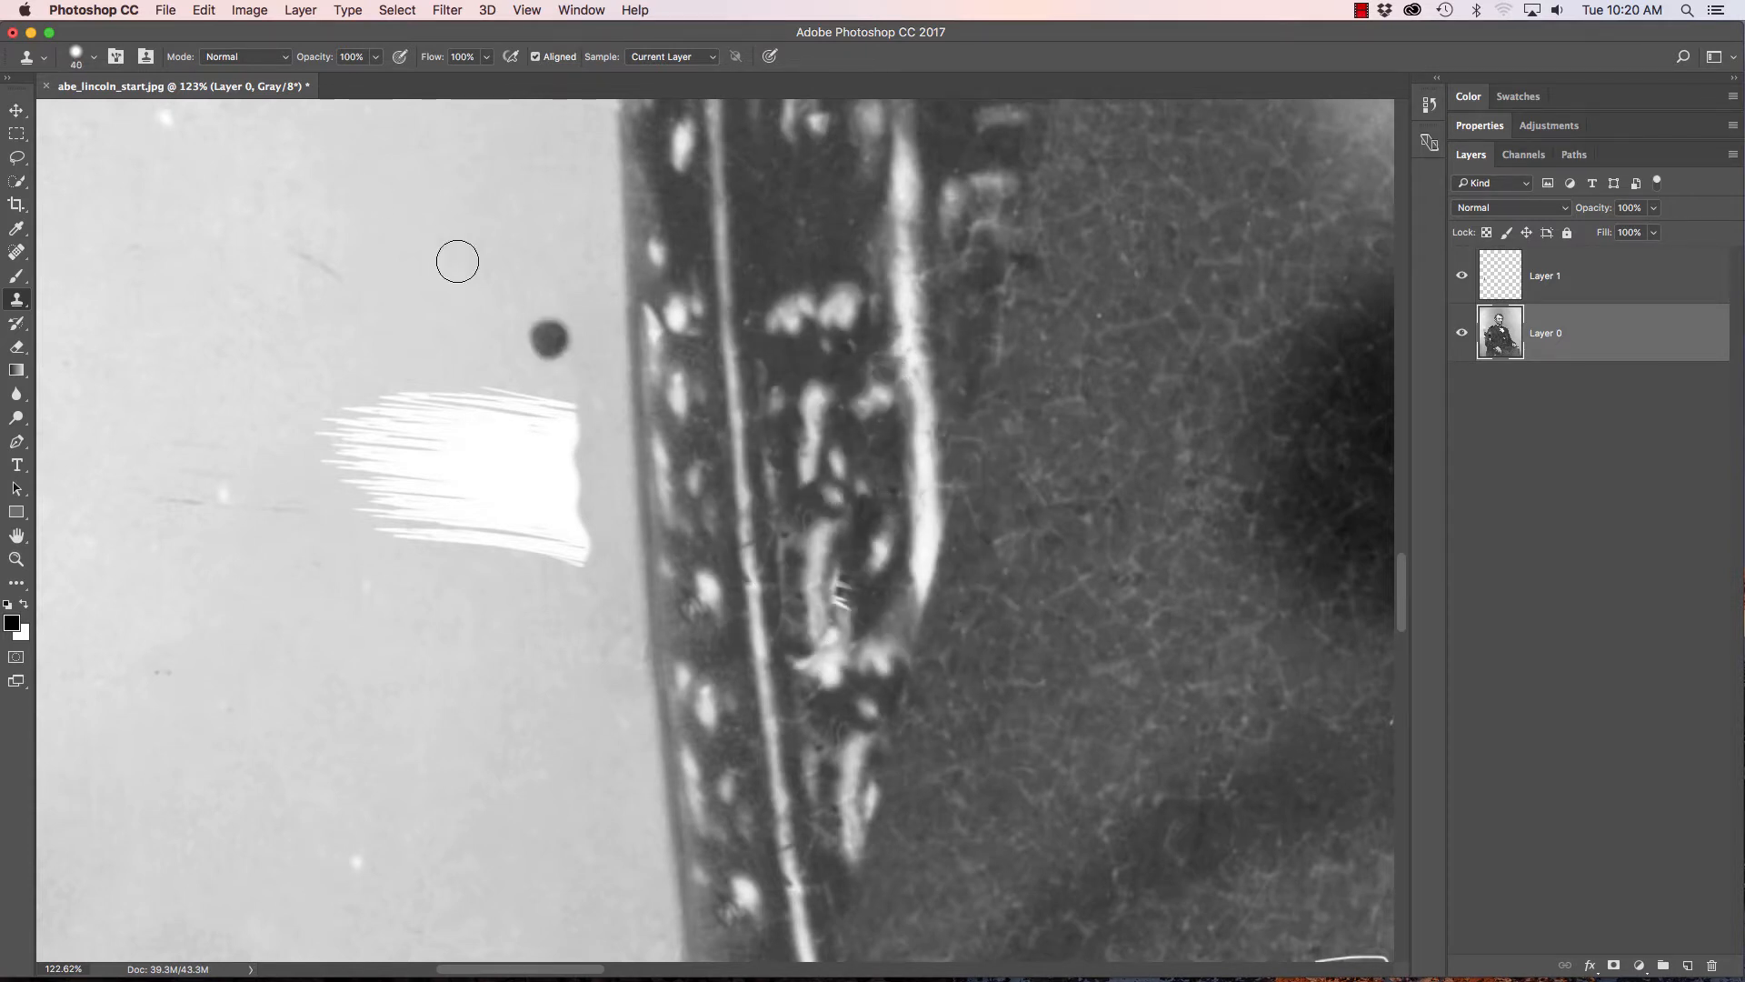
{"action": "left_click", "coordinate": [76, 58]}
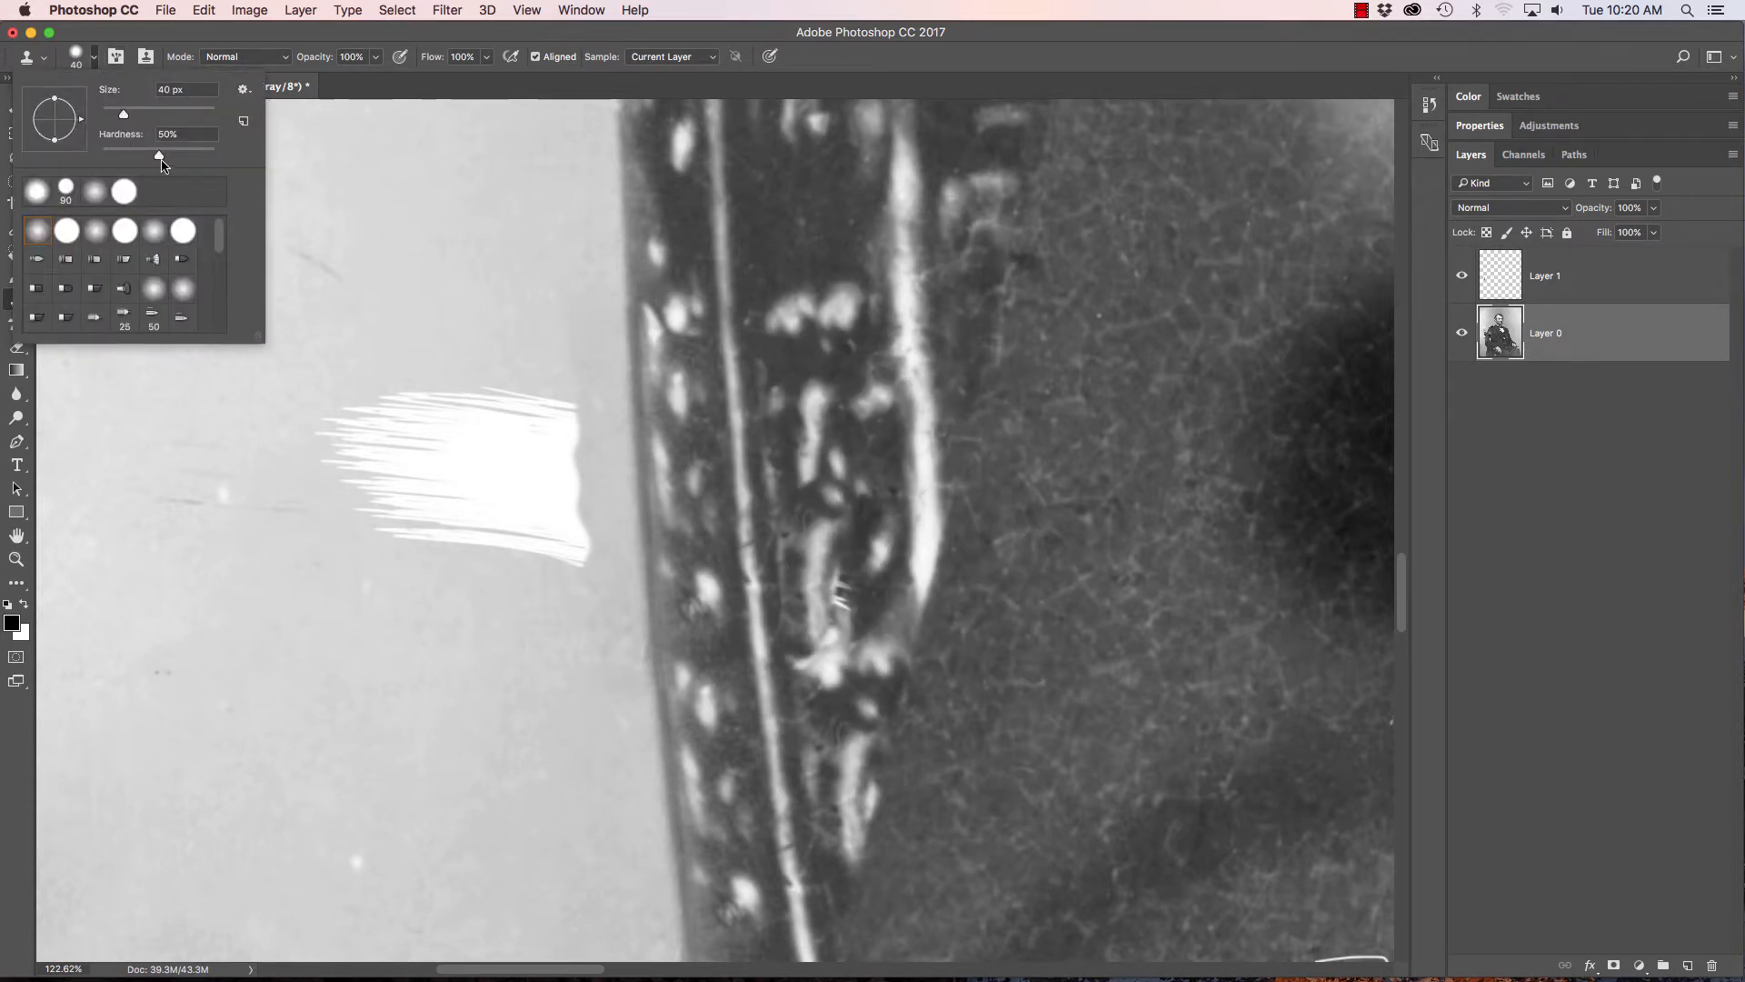
{"action": "left_click_drag", "start_coordinate": [162, 160], "coordinate": [201, 161]}
{"action": "key", "text": "Return"}
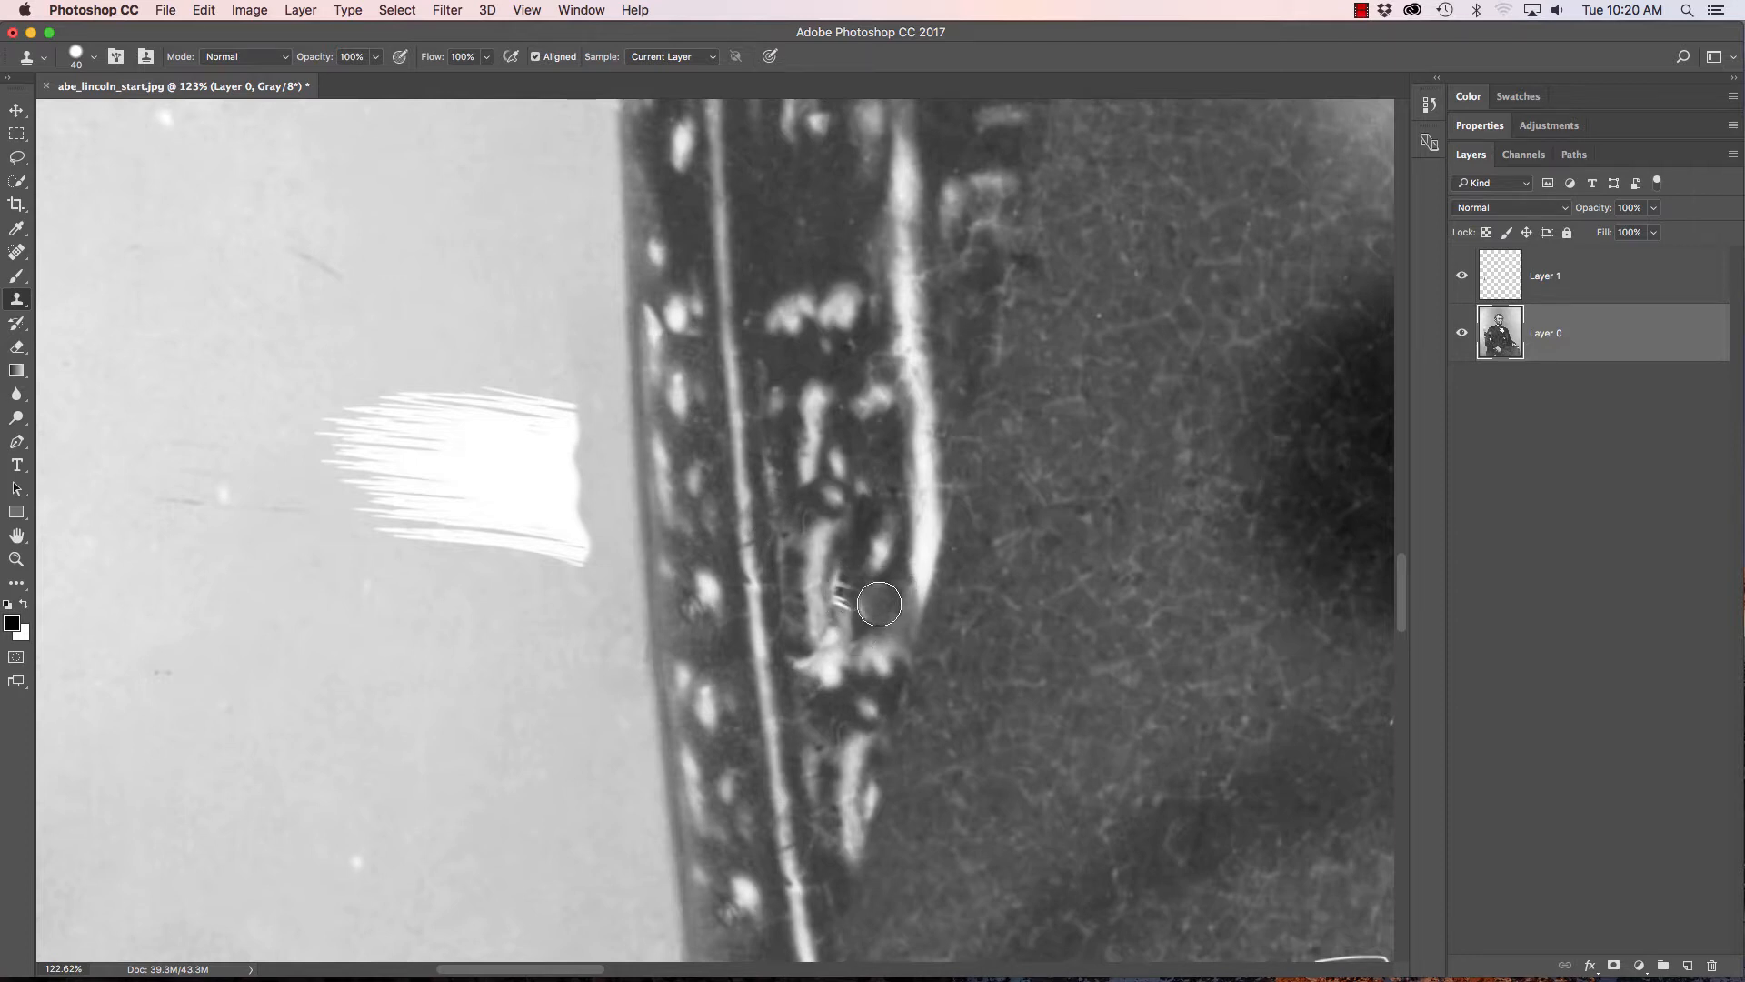
Step: Enlarge the brush to 50 px and clone dark chair texture over the light spot at the top of the copied ornament
{"action": "key", "text": "]"}
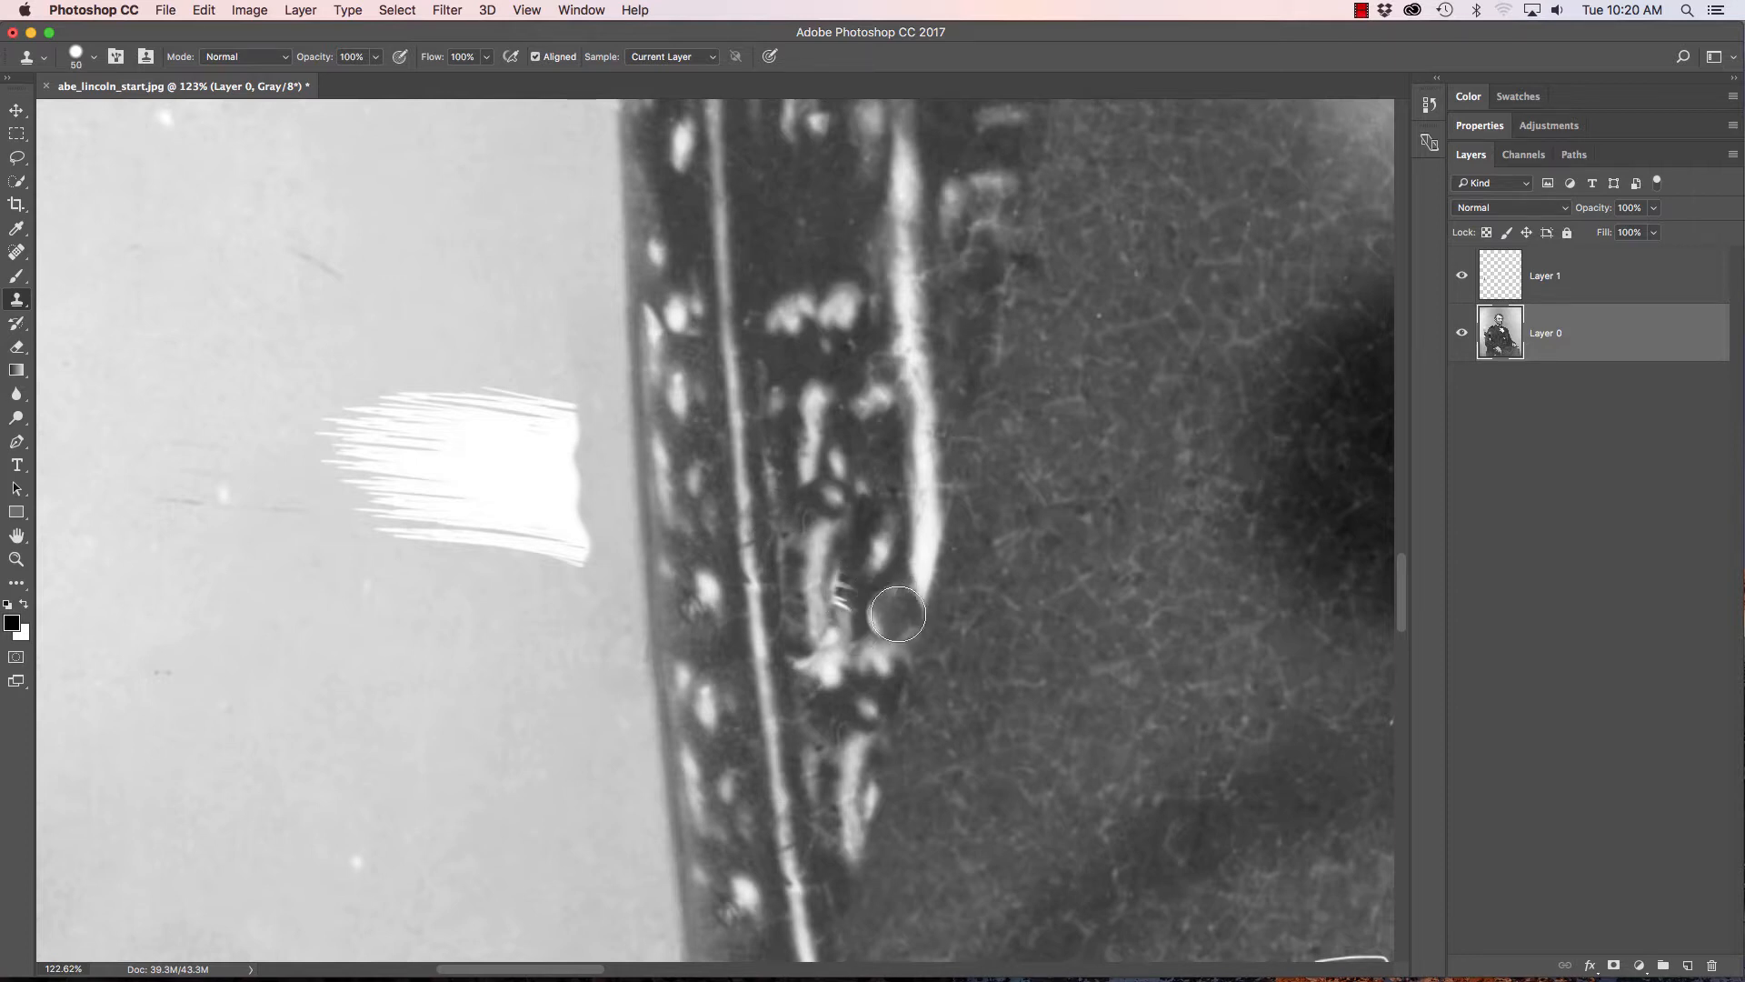
{"action": "left_click", "coordinate": [866, 450], "text": "alt"}
{"action": "left_click", "coordinate": [844, 484]}
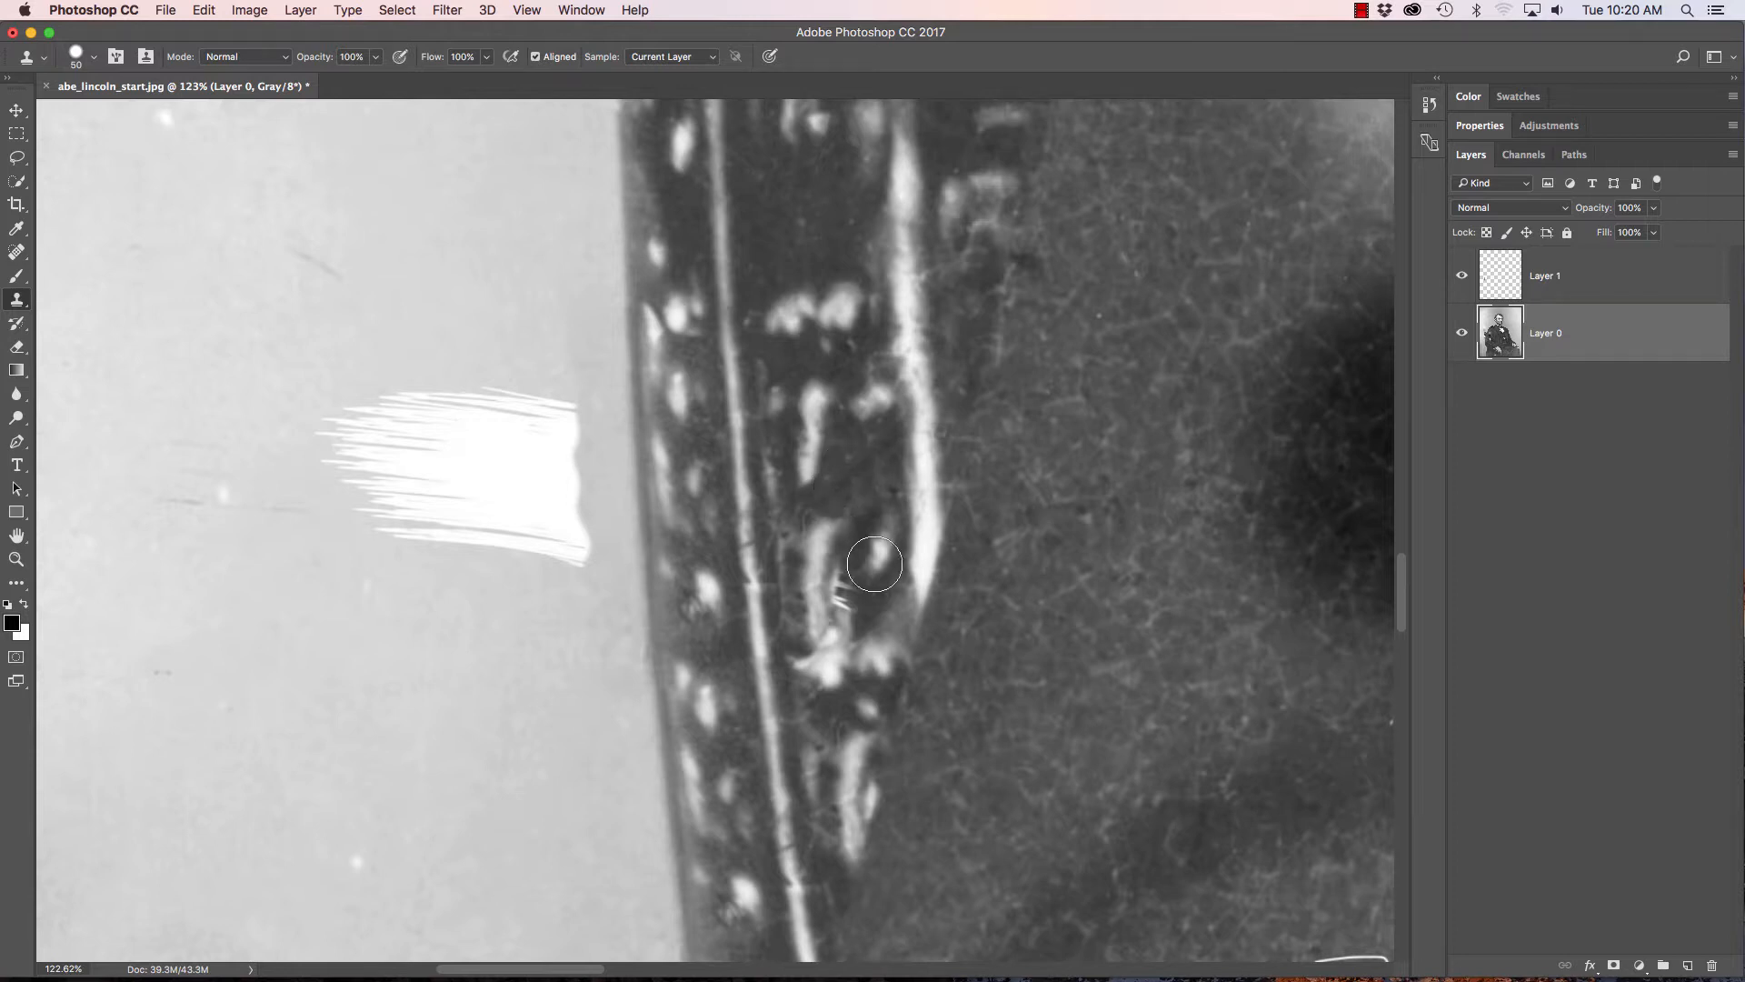
Step: Try to clone dark chair texture over the small white marks beside the copied ornament
{"action": "left_click", "coordinate": [867, 612], "text": "alt"}
{"action": "left_click", "coordinate": [851, 596]}
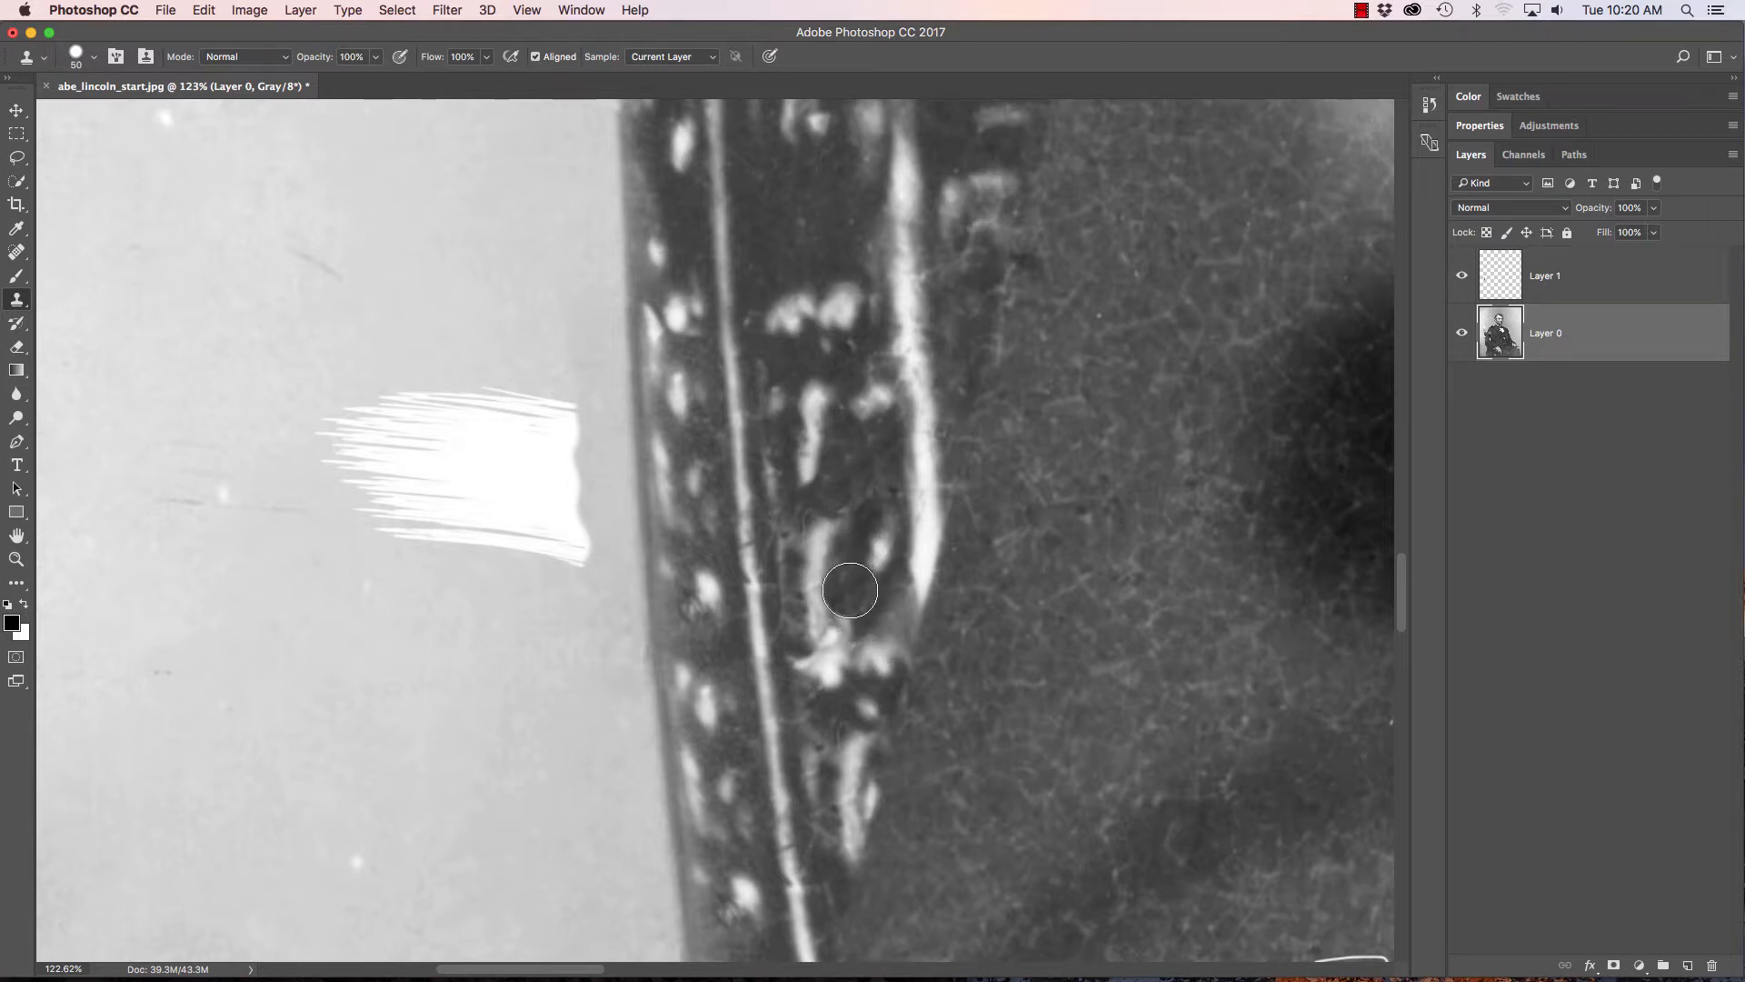
{"action": "left_click", "coordinate": [841, 602]}
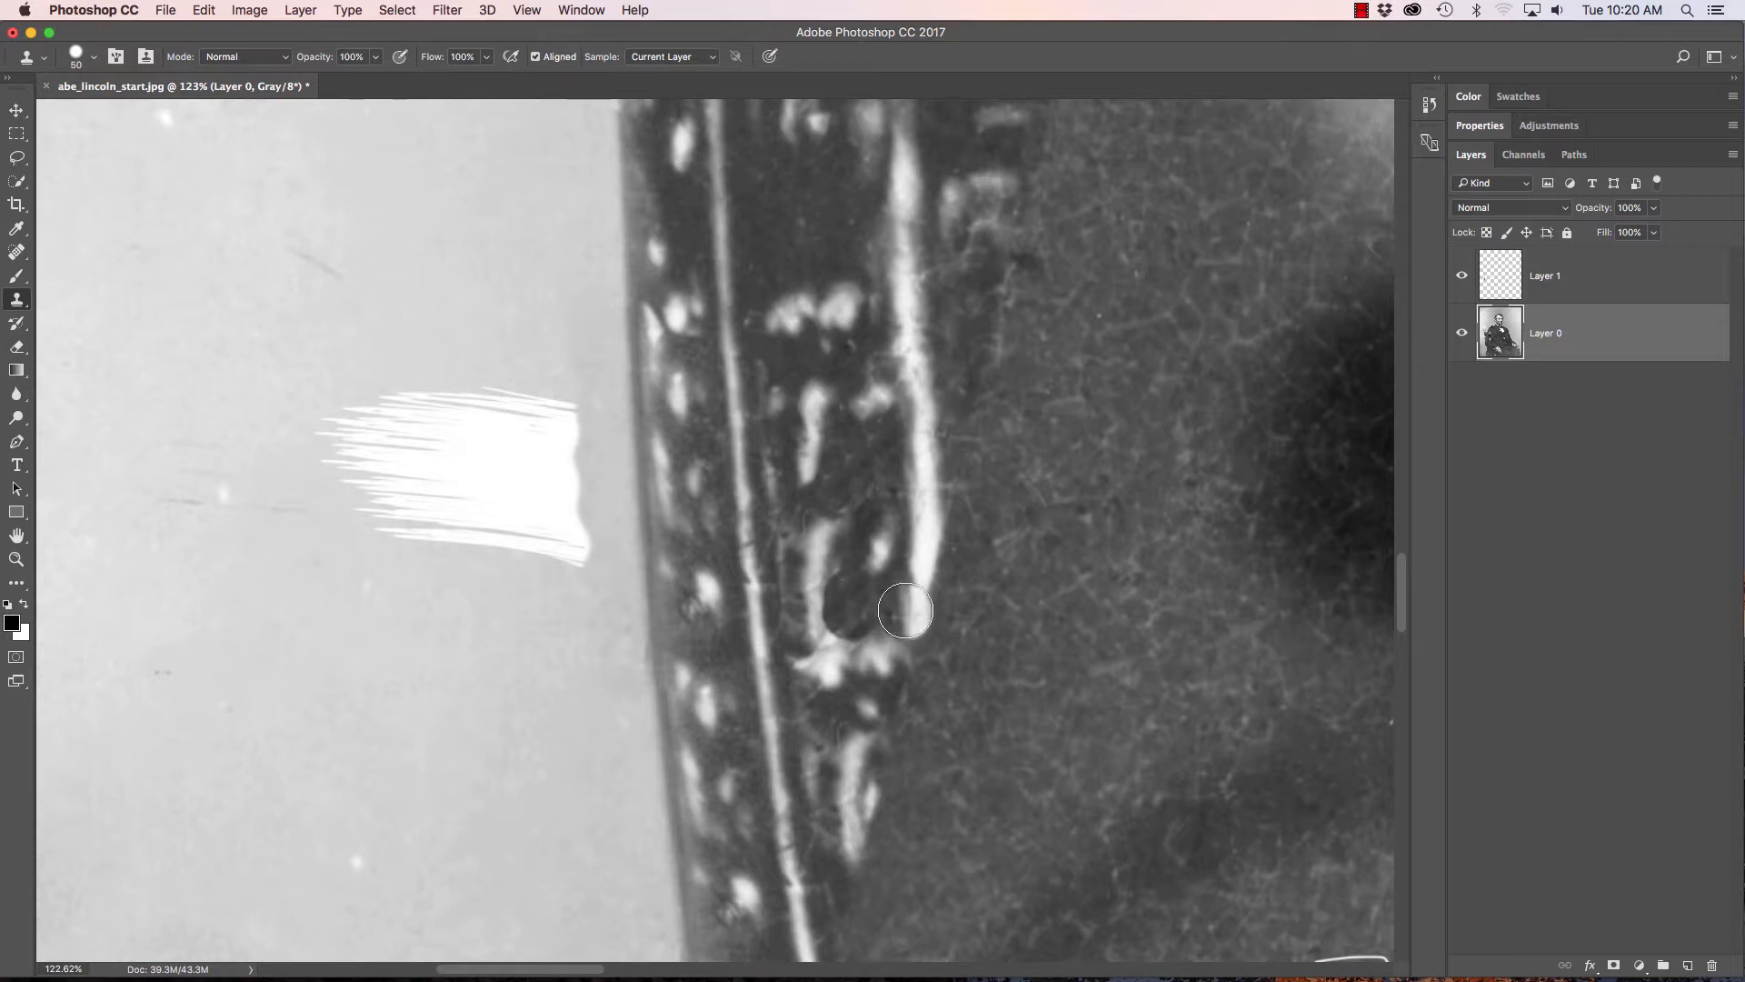
Step: Revert the last two Clone Stamp strokes beside the copied ornament
{"action": "left_click", "coordinate": [1428, 107]}
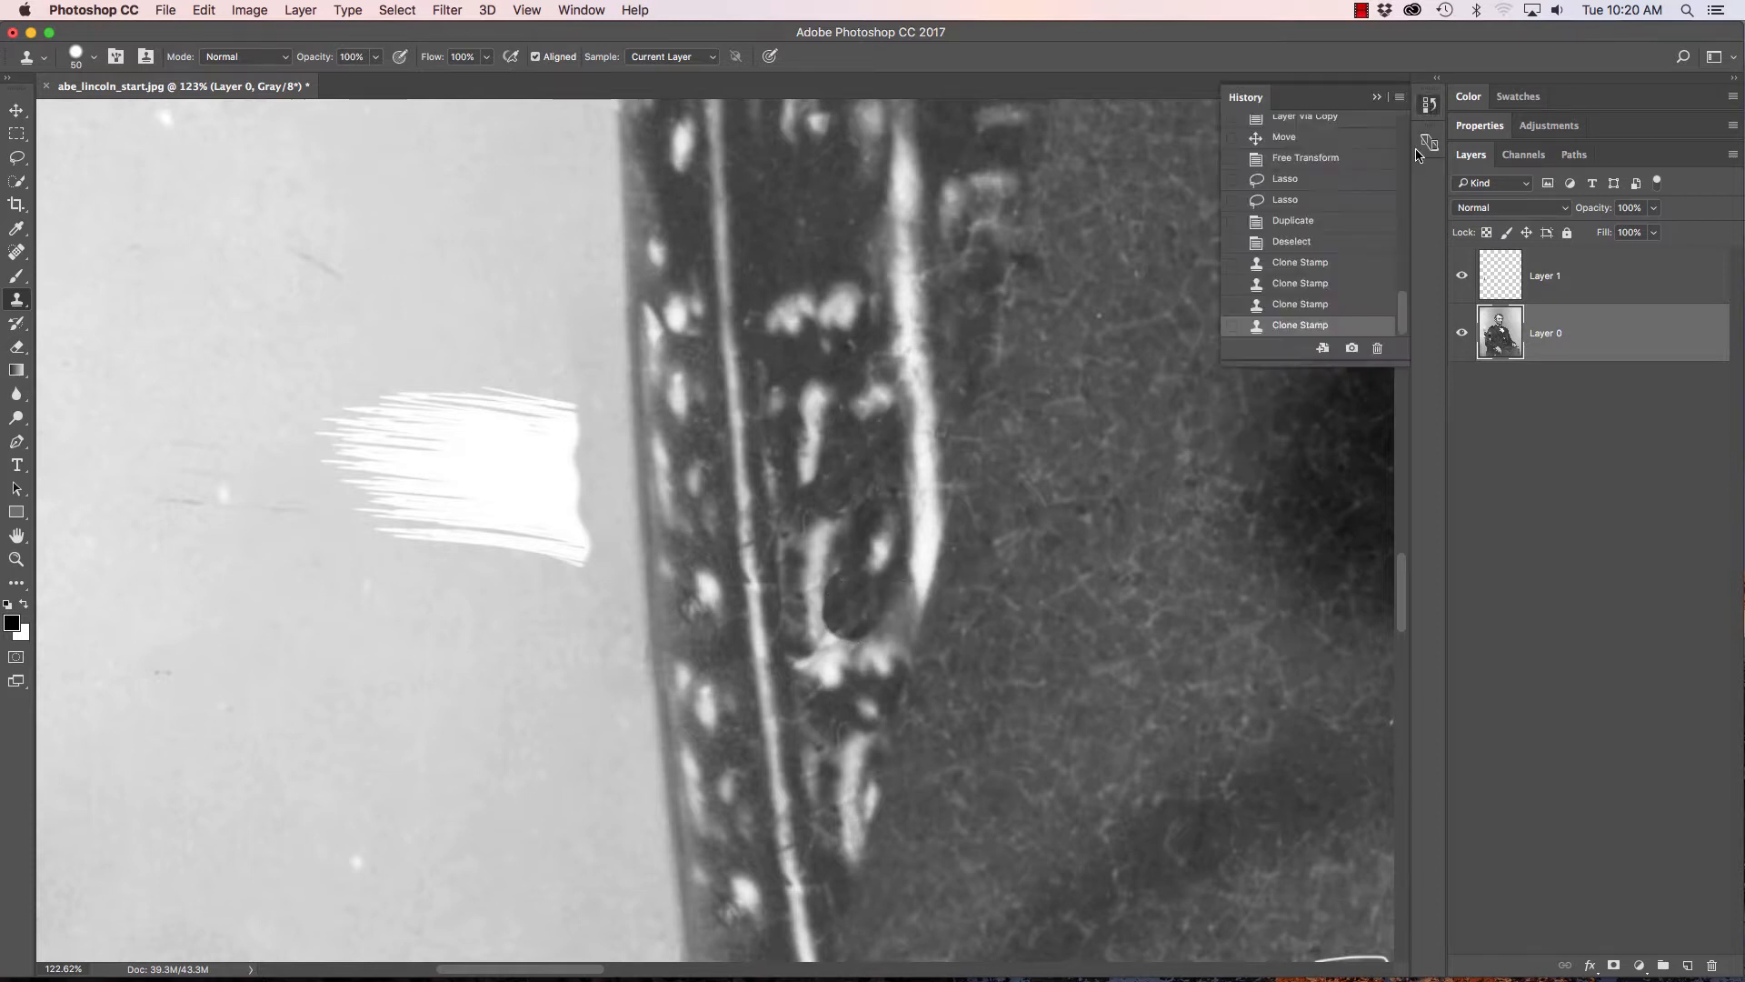
{"action": "left_click", "coordinate": [1291, 306]}
{"action": "left_click", "coordinate": [1291, 283]}
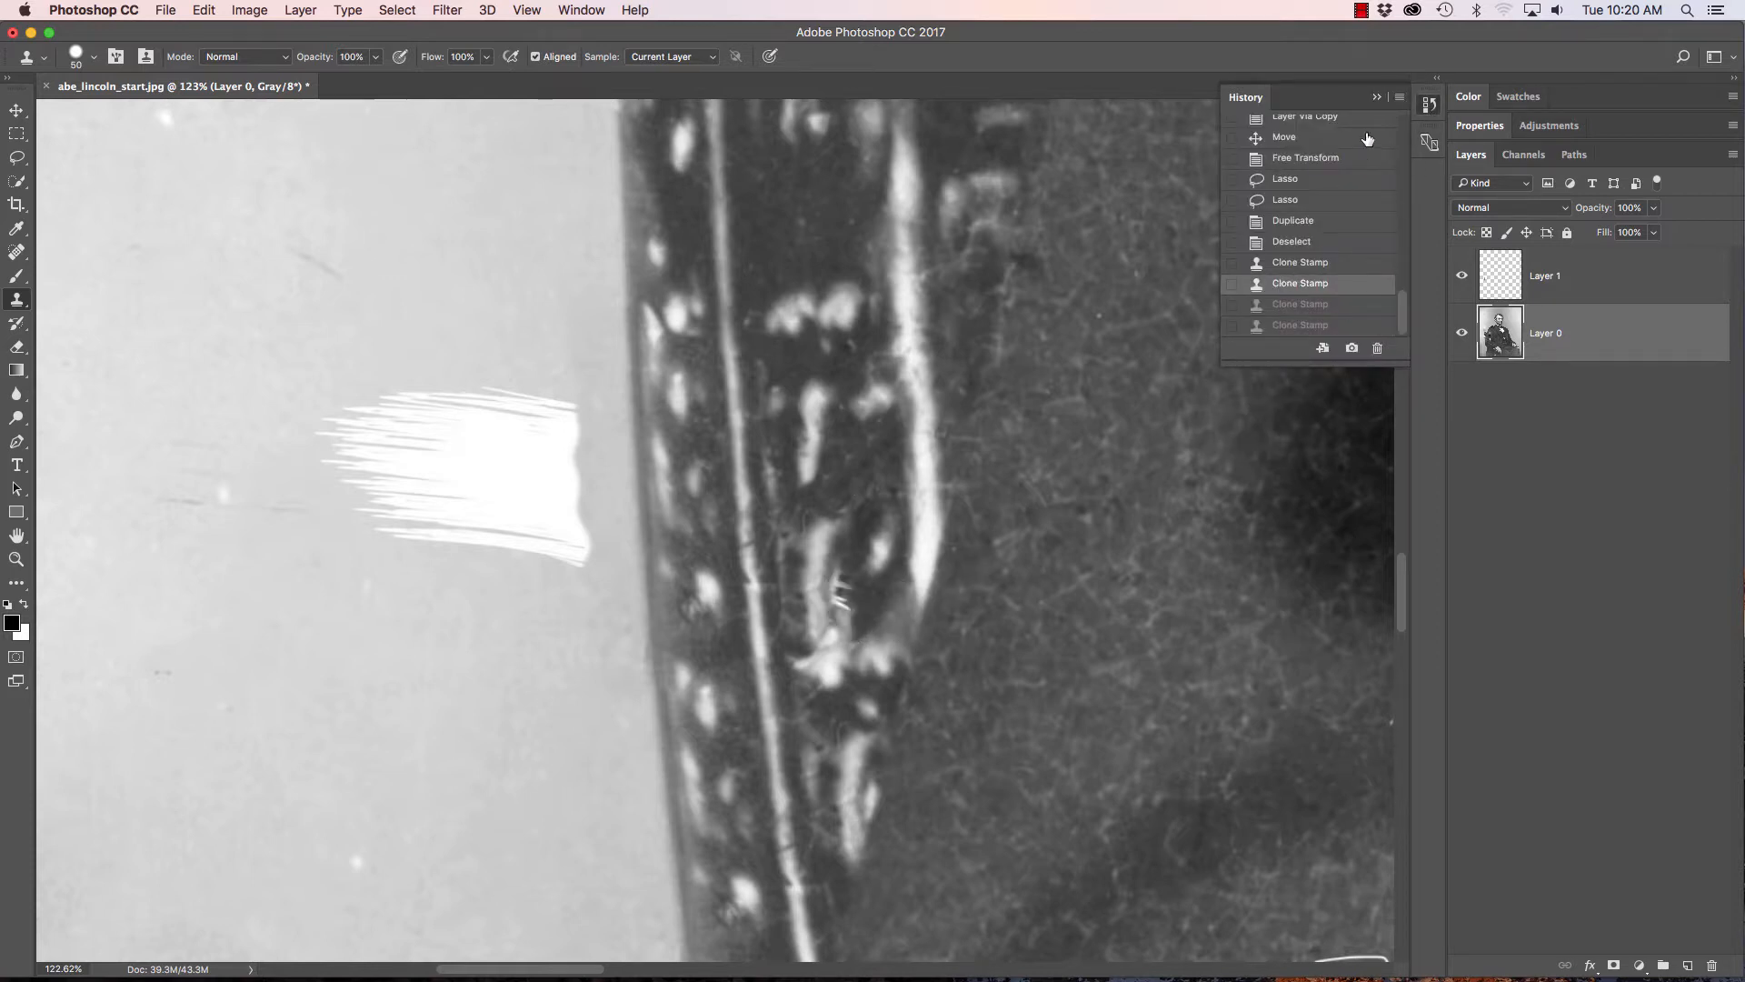
{"action": "left_click", "coordinate": [1375, 99]}
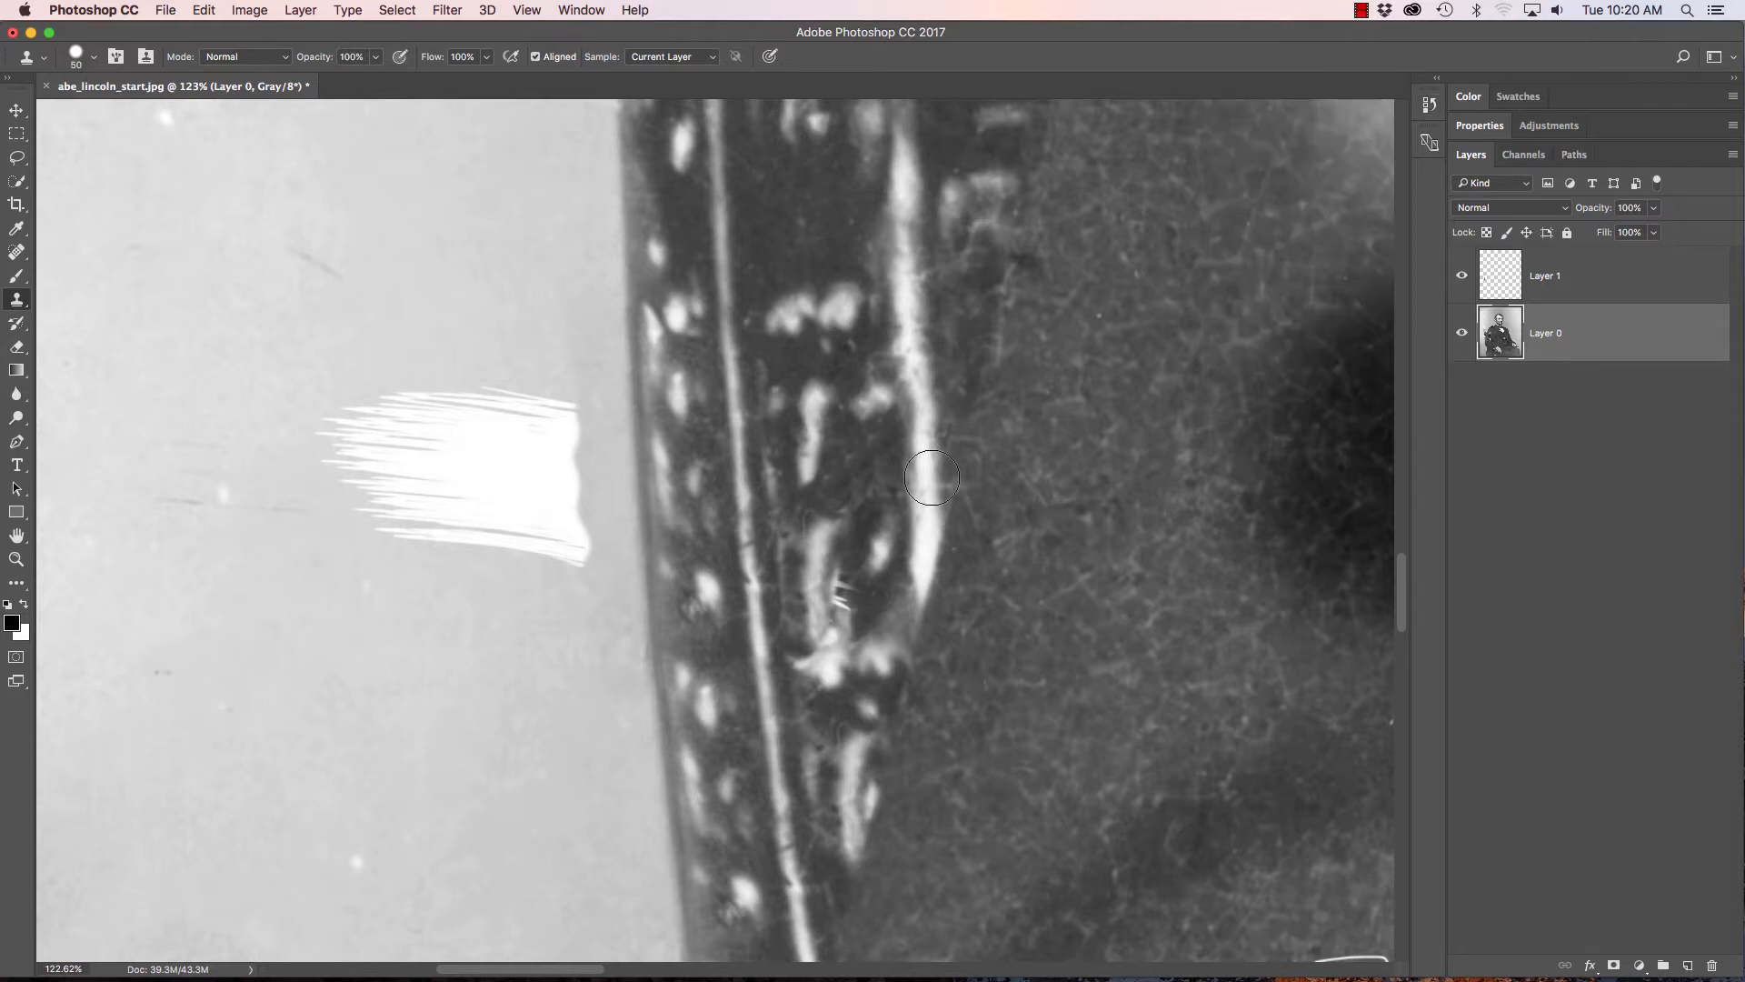
Step: Soften the Clone Stamp brush to about 49% hardness and reduce its size to 40 px
{"action": "left_click", "coordinate": [91, 58]}
{"action": "left_click_drag", "start_coordinate": [195, 157], "coordinate": [160, 162]}
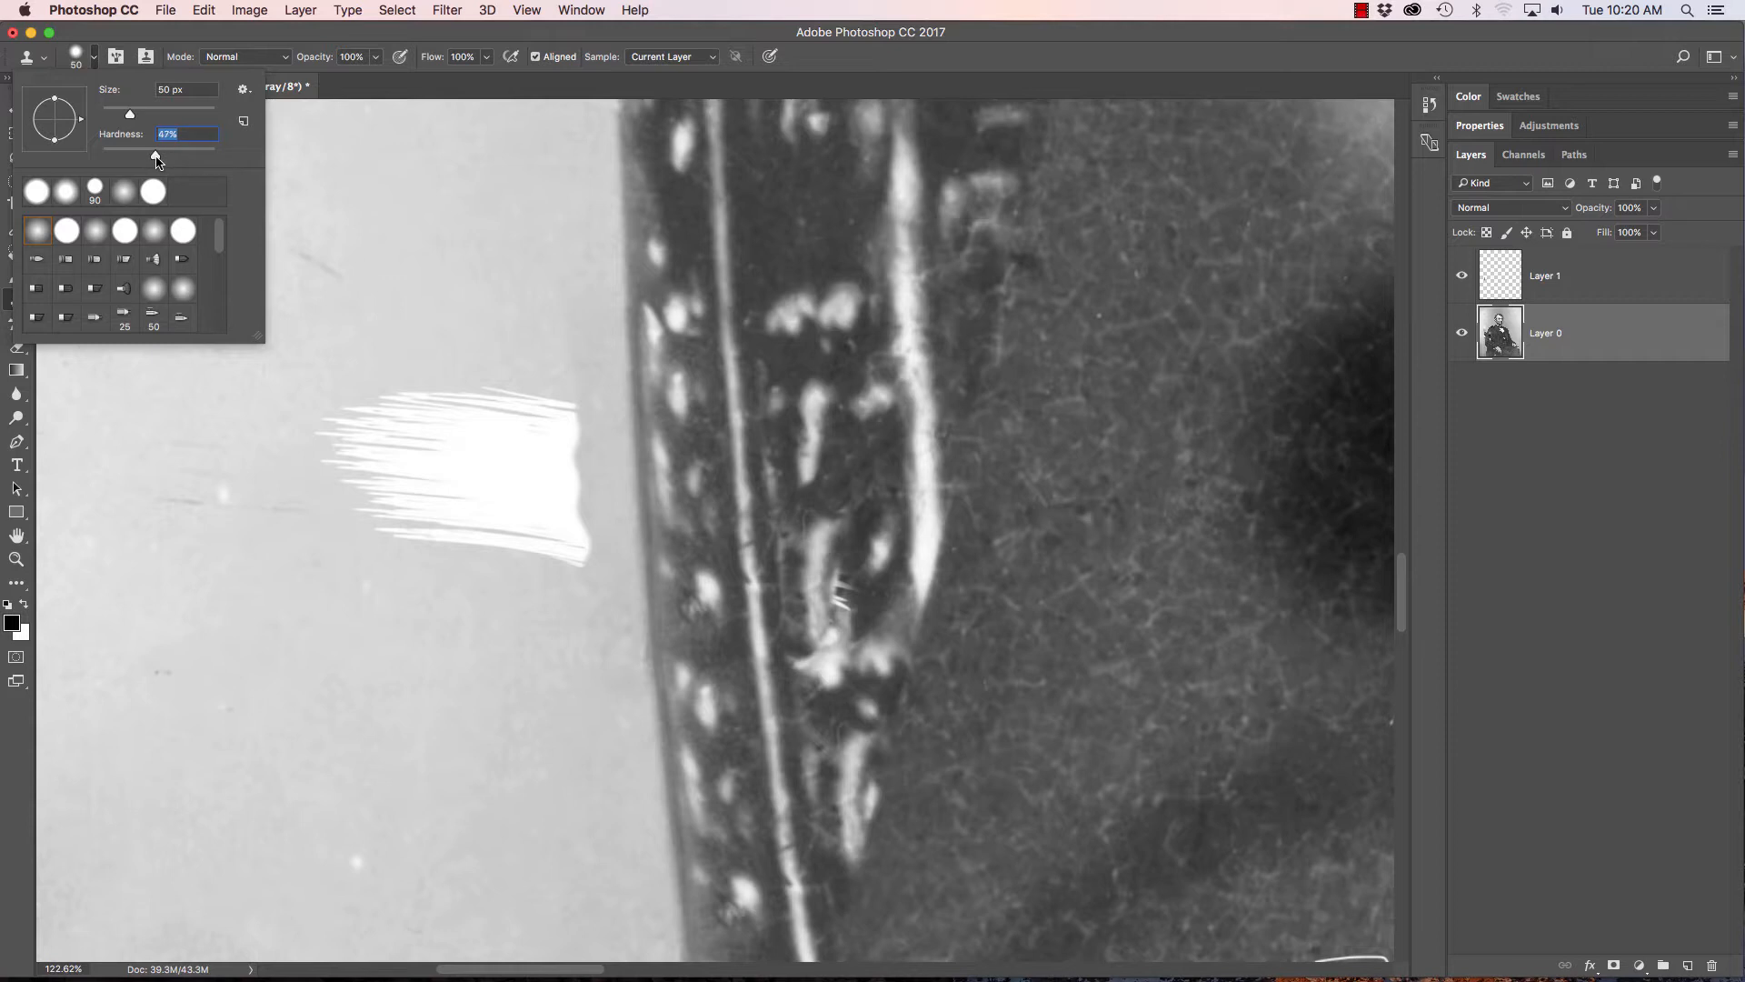
{"action": "left_click", "coordinate": [77, 56]}
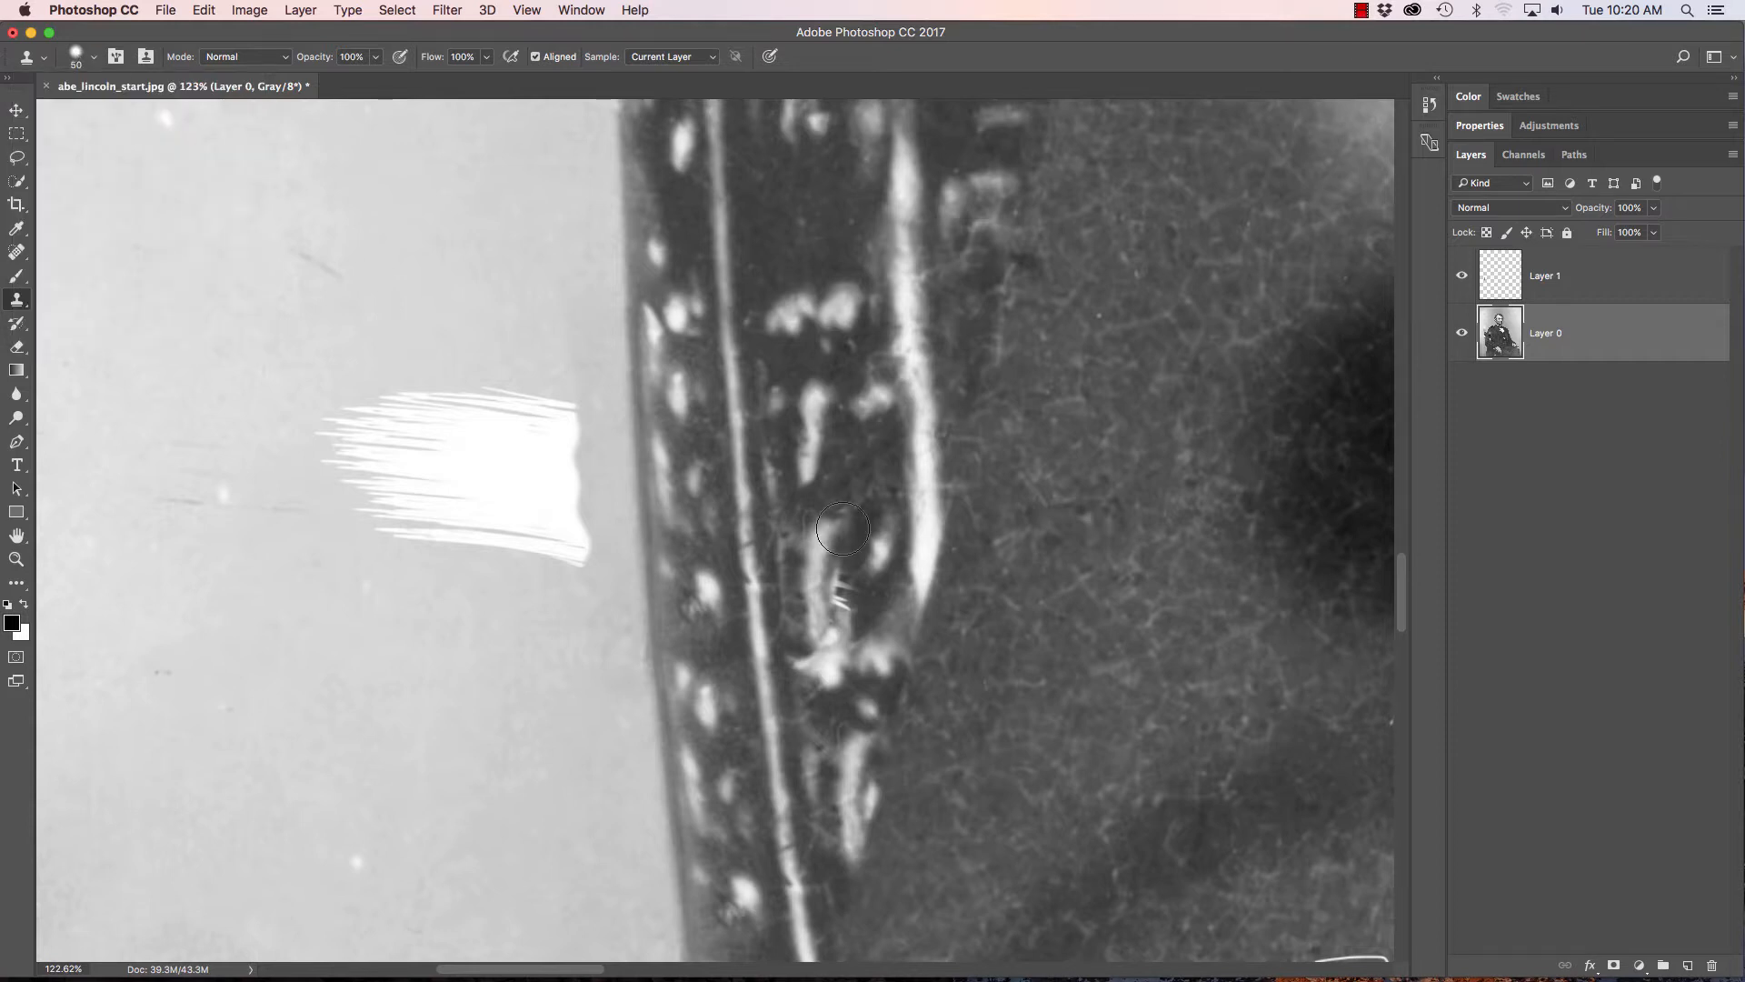
{"action": "key", "text": "bracketleft"}
{"action": "key", "text": "bracketleft"}
Step: Clone dark chair texture over the small white marks to the right of the copied ornament with the softened brush
{"action": "left_click", "coordinate": [869, 603], "text": "alt"}
{"action": "mouse_move", "coordinate": [857, 589]}
{"action": "left_mouse_down"}
{"action": "mouse_move", "coordinate": [848, 575]}
{"action": "mouse_move", "coordinate": [837, 595]}
{"action": "mouse_move", "coordinate": [849, 616]}
{"action": "left_mouse_up"}
{"action": "left_click", "coordinate": [862, 471], "text": "alt"}
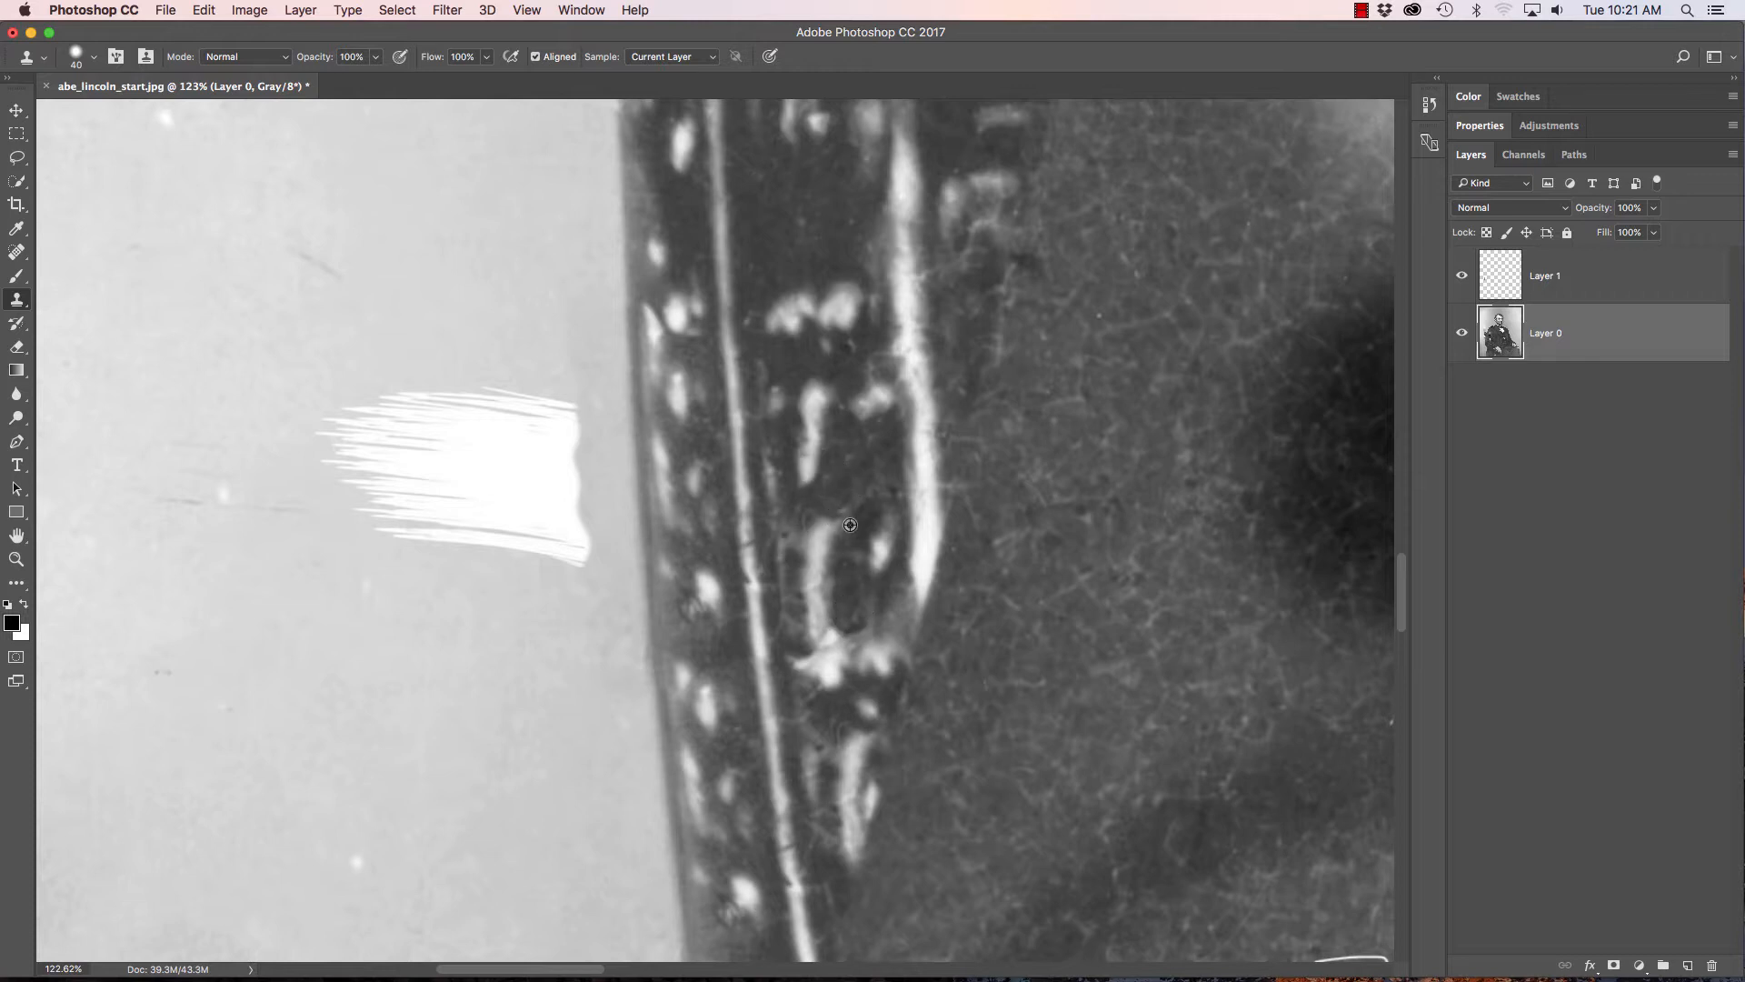
Step: Clone dark texture over the light remnants at the lower left of the copied ornament, beside the chair's trim line
{"action": "scroll", "coordinate": [916, 666], "scroll_direction": "down", "scroll_amount": 8}
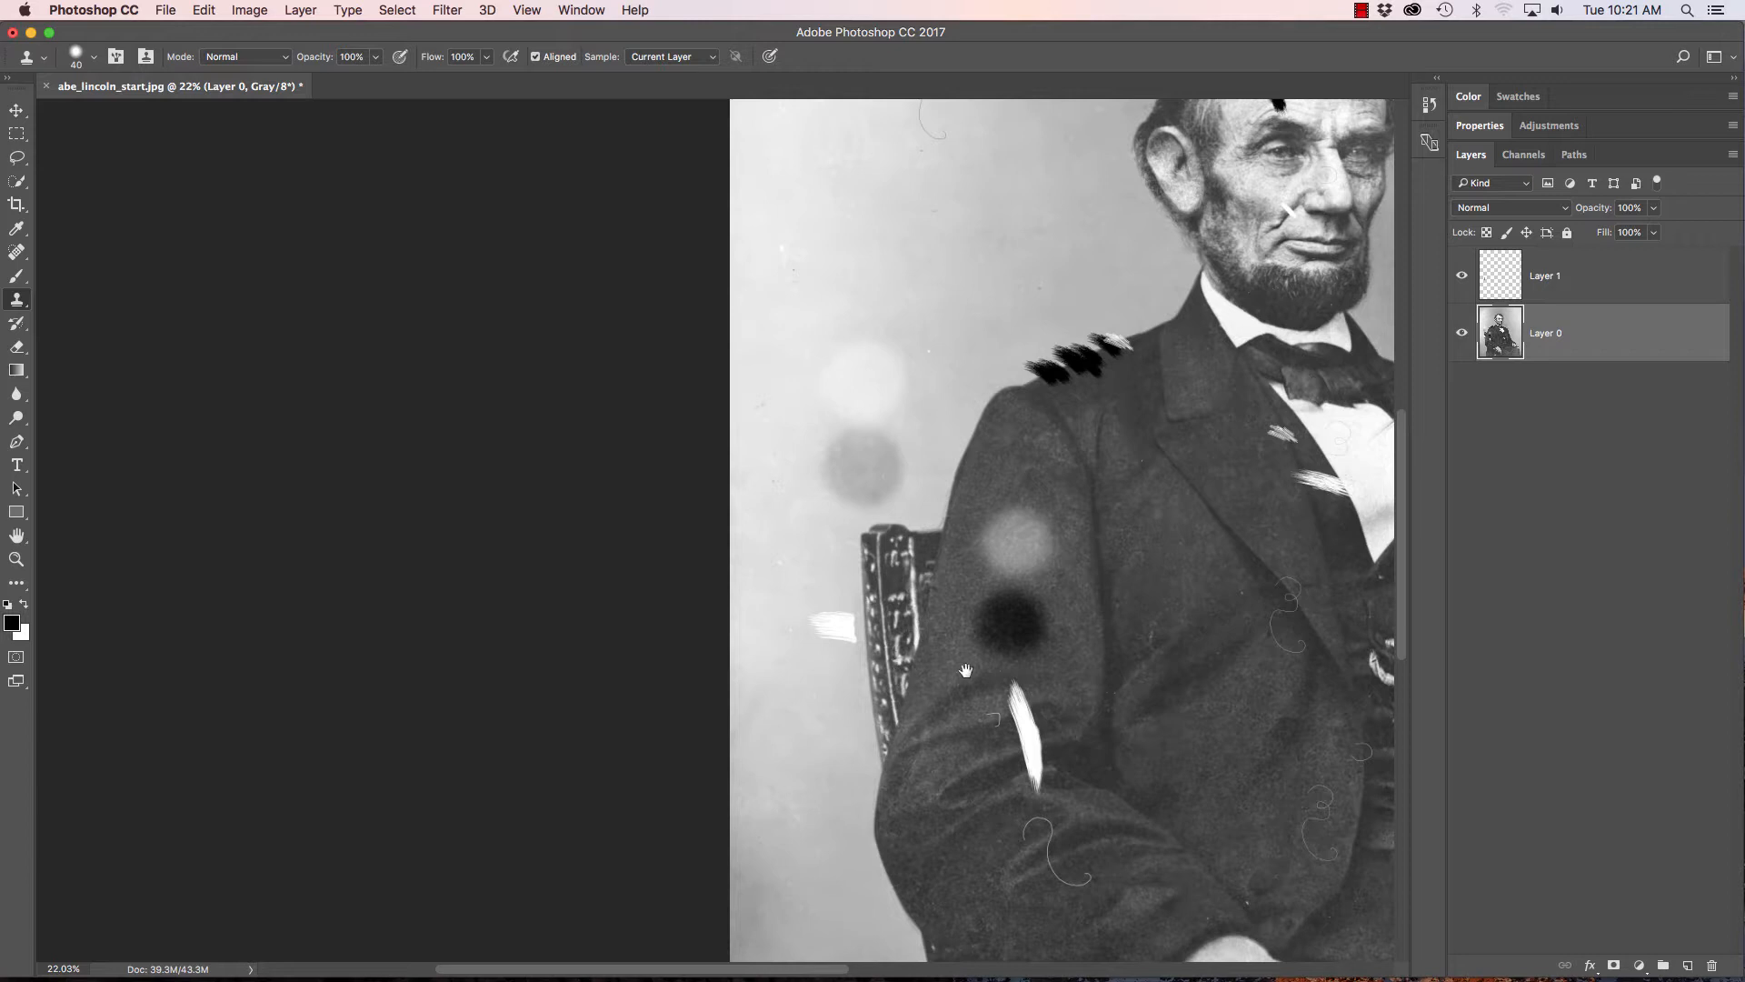
{"action": "left_click_drag", "start_coordinate": [965, 670], "coordinate": [882, 630]}
{"action": "scroll", "coordinate": [853, 645], "scroll_direction": "up", "scroll_amount": 8}
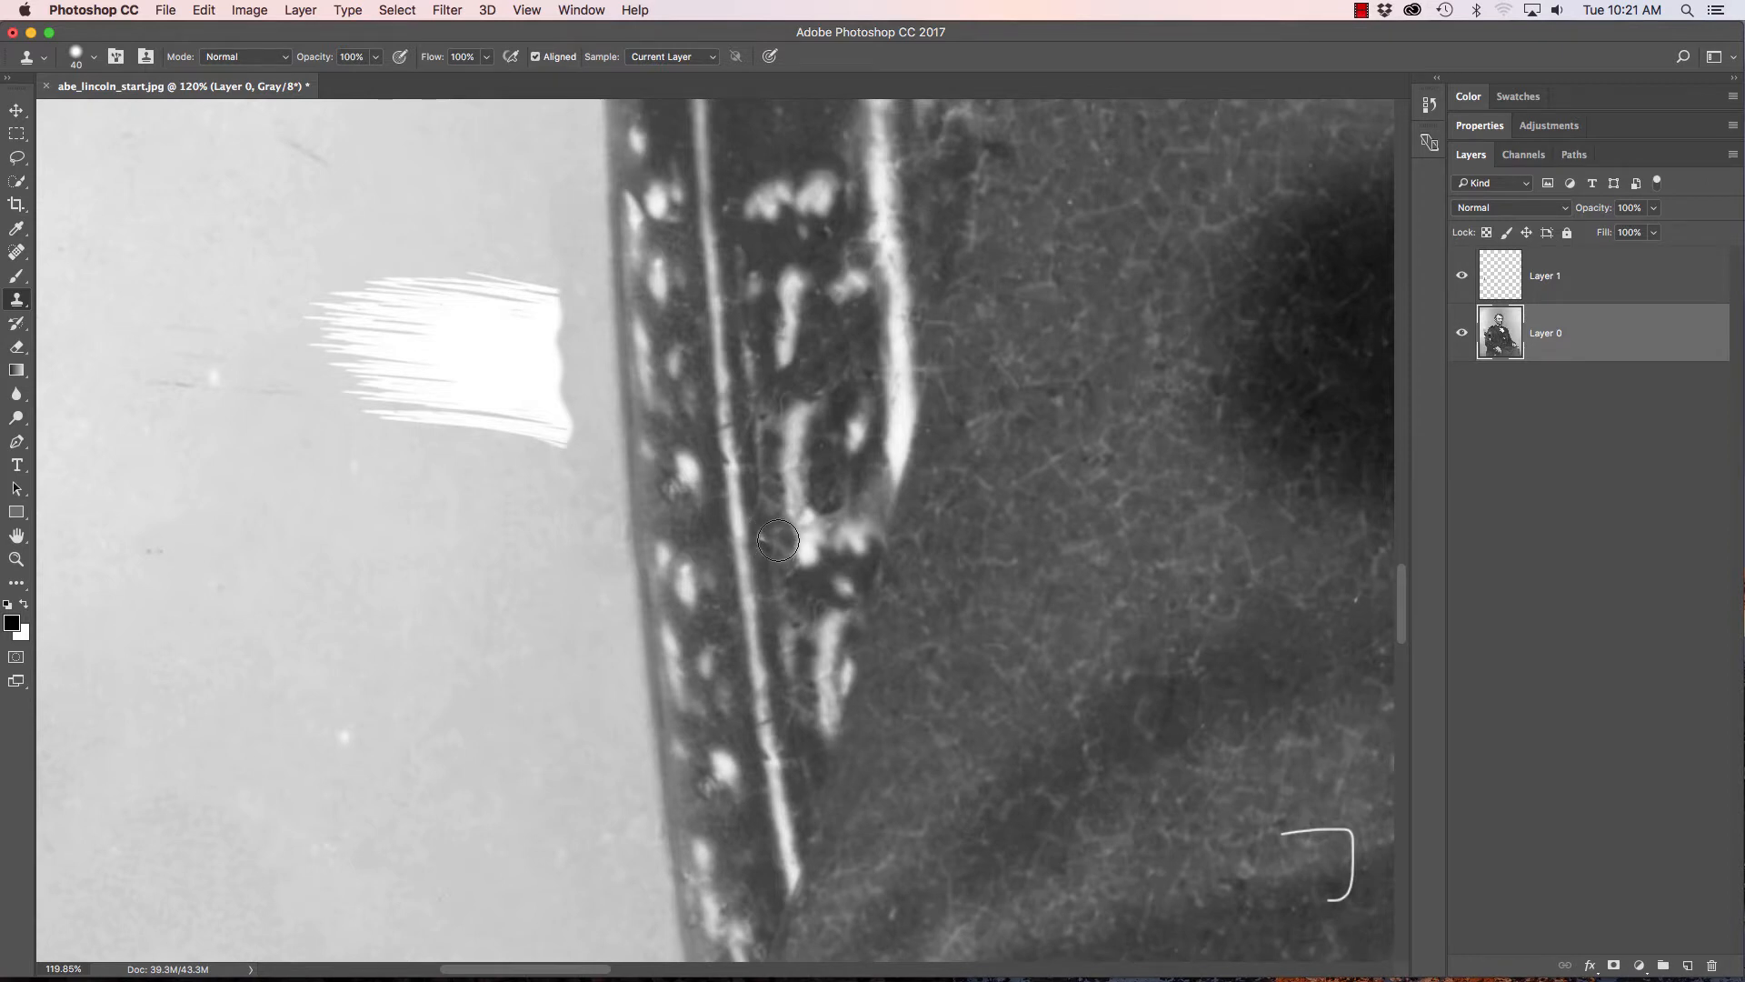
{"action": "left_click", "coordinate": [776, 540]}
{"action": "mouse_move", "coordinate": [782, 551]}
{"action": "left_mouse_down"}
{"action": "mouse_move", "coordinate": [830, 584]}
{"action": "mouse_move", "coordinate": [799, 565]}
{"action": "mouse_move", "coordinate": [788, 579]}
{"action": "left_mouse_up"}
Step: Try to repair the white streak beside the chair with the Patch tool, using clean background nearby as the source
{"action": "left_click_drag", "start_coordinate": [893, 535], "coordinate": [756, 440]}
{"action": "mouse_move", "coordinate": [869, 521]}
{"action": "left_mouse_down"}
{"action": "mouse_move", "coordinate": [733, 491]}
{"action": "mouse_move", "coordinate": [703, 510]}
{"action": "mouse_move", "coordinate": [631, 495]}
{"action": "left_mouse_up"}
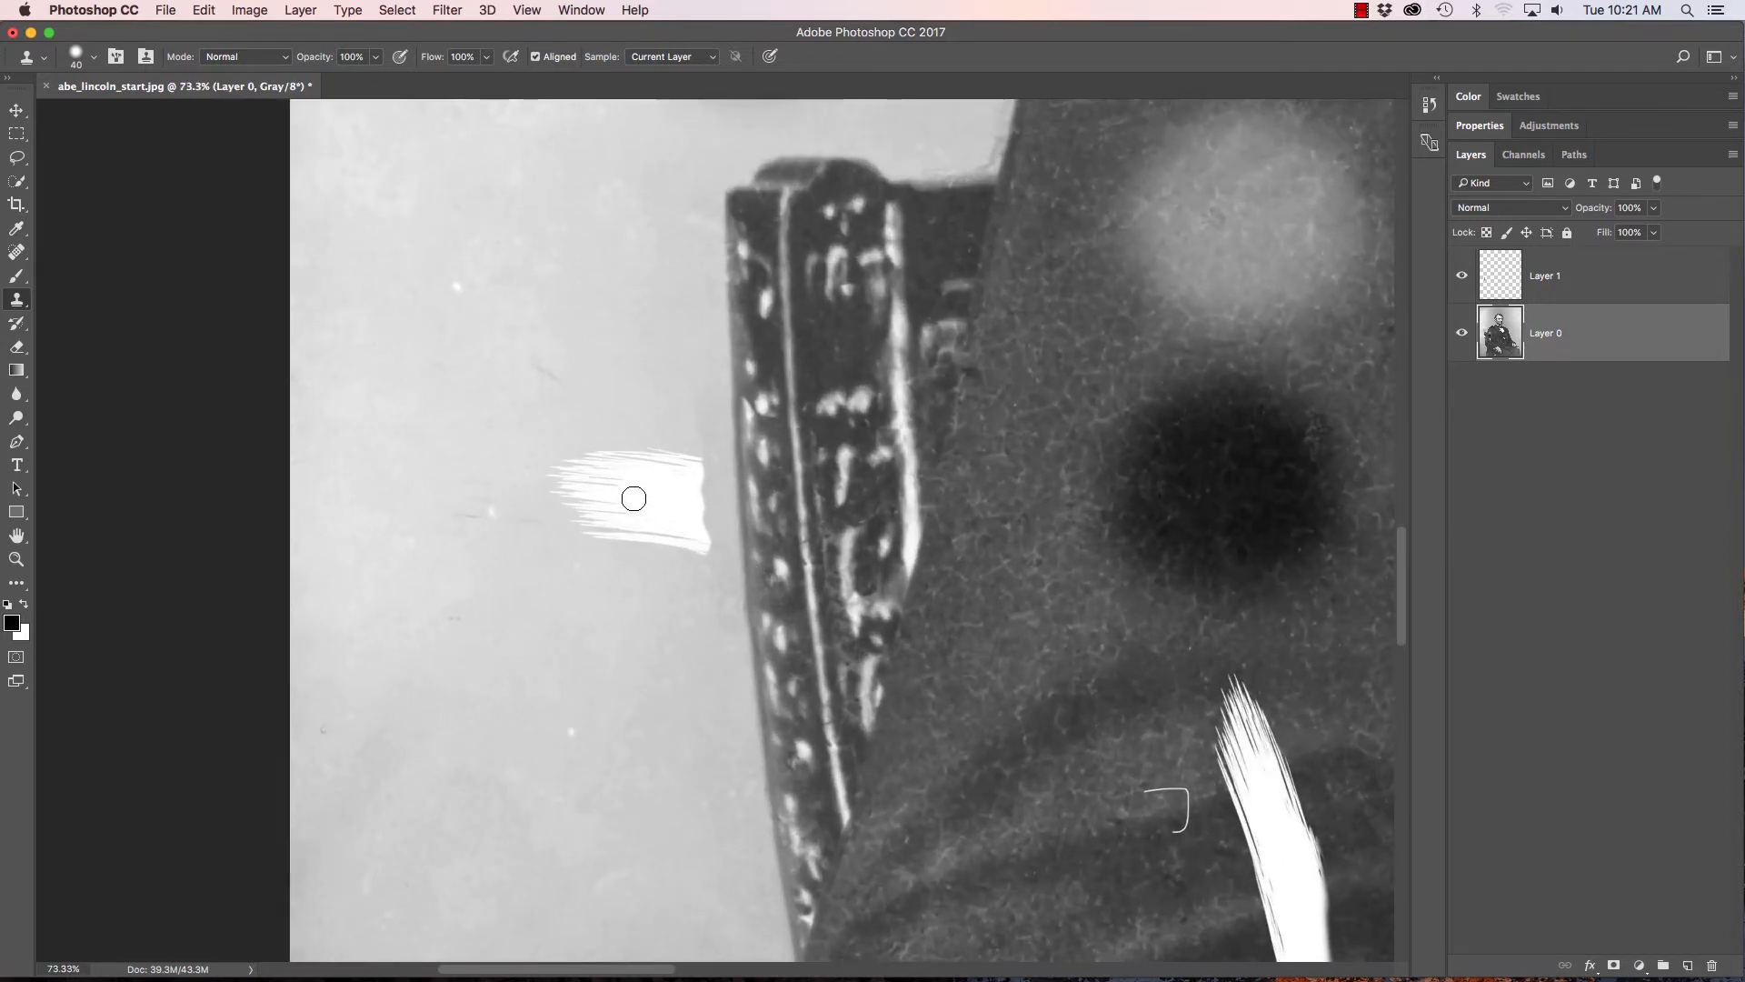
{"action": "left_click", "coordinate": [18, 253]}
{"action": "left_click", "coordinate": [91, 285]}
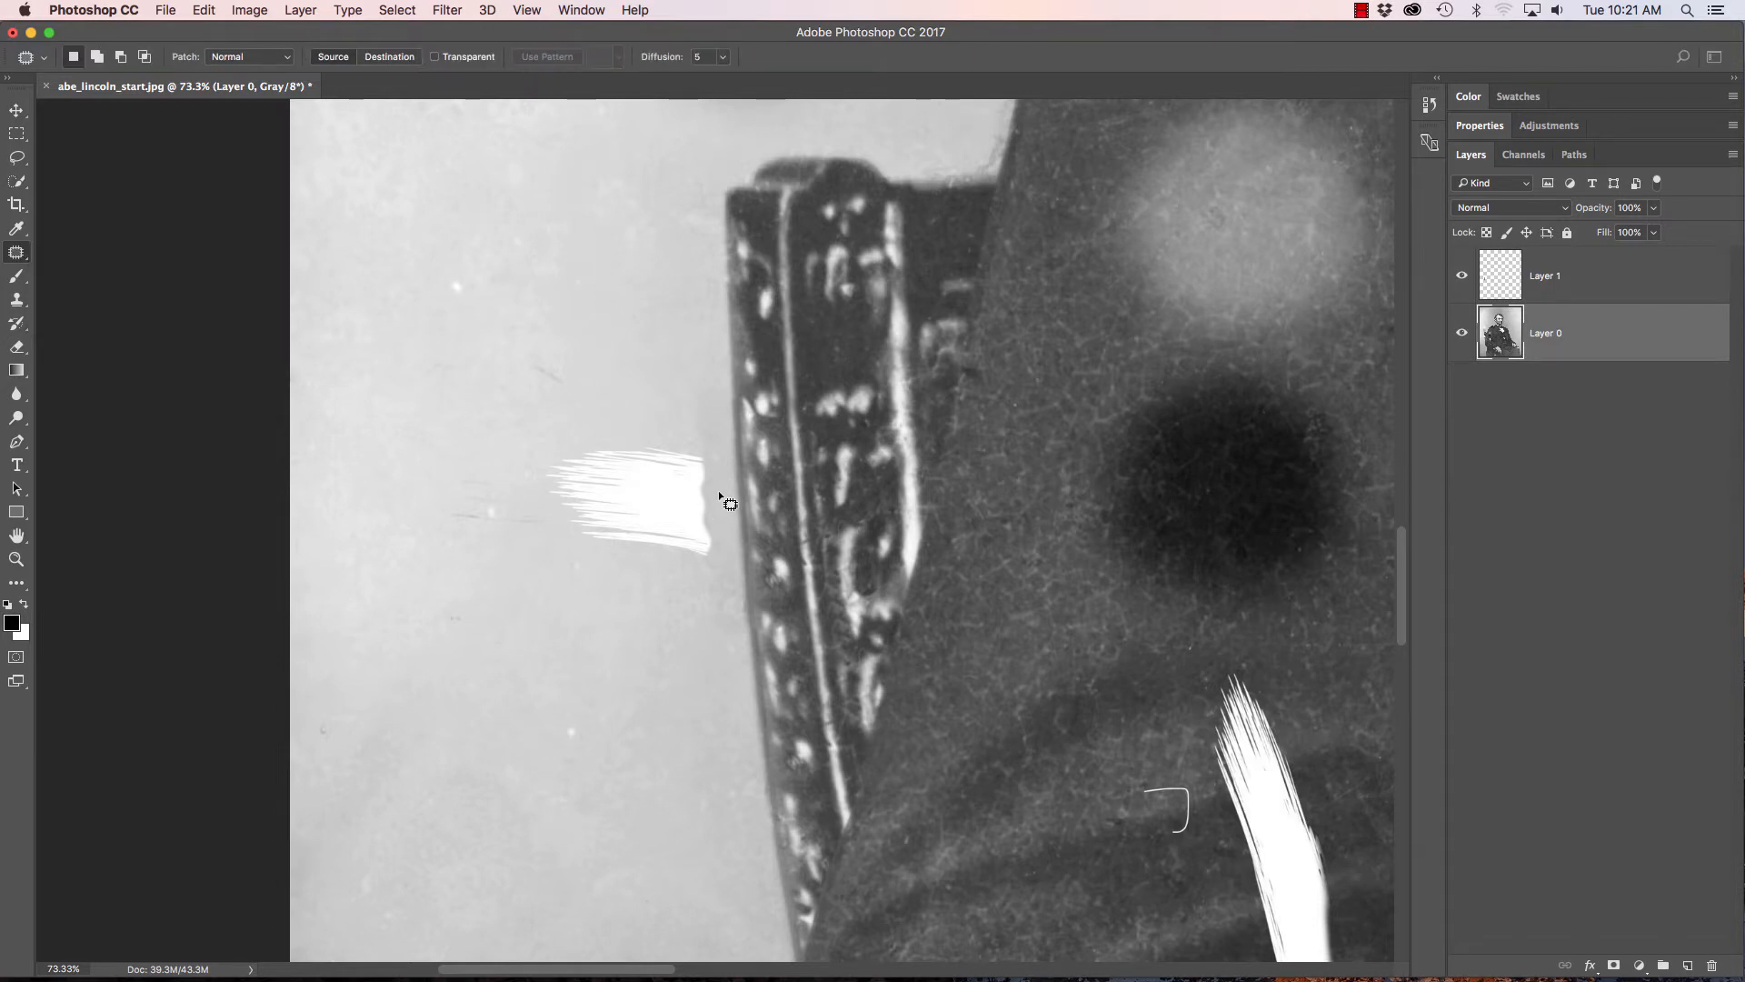
{"action": "mouse_move", "coordinate": [614, 589]}
{"action": "left_mouse_down"}
{"action": "mouse_move", "coordinate": [721, 576]}
{"action": "mouse_move", "coordinate": [724, 491]}
{"action": "mouse_move", "coordinate": [640, 620]}
{"action": "mouse_move", "coordinate": [662, 714]}
{"action": "mouse_move", "coordinate": [627, 284]}
{"action": "left_mouse_up"}
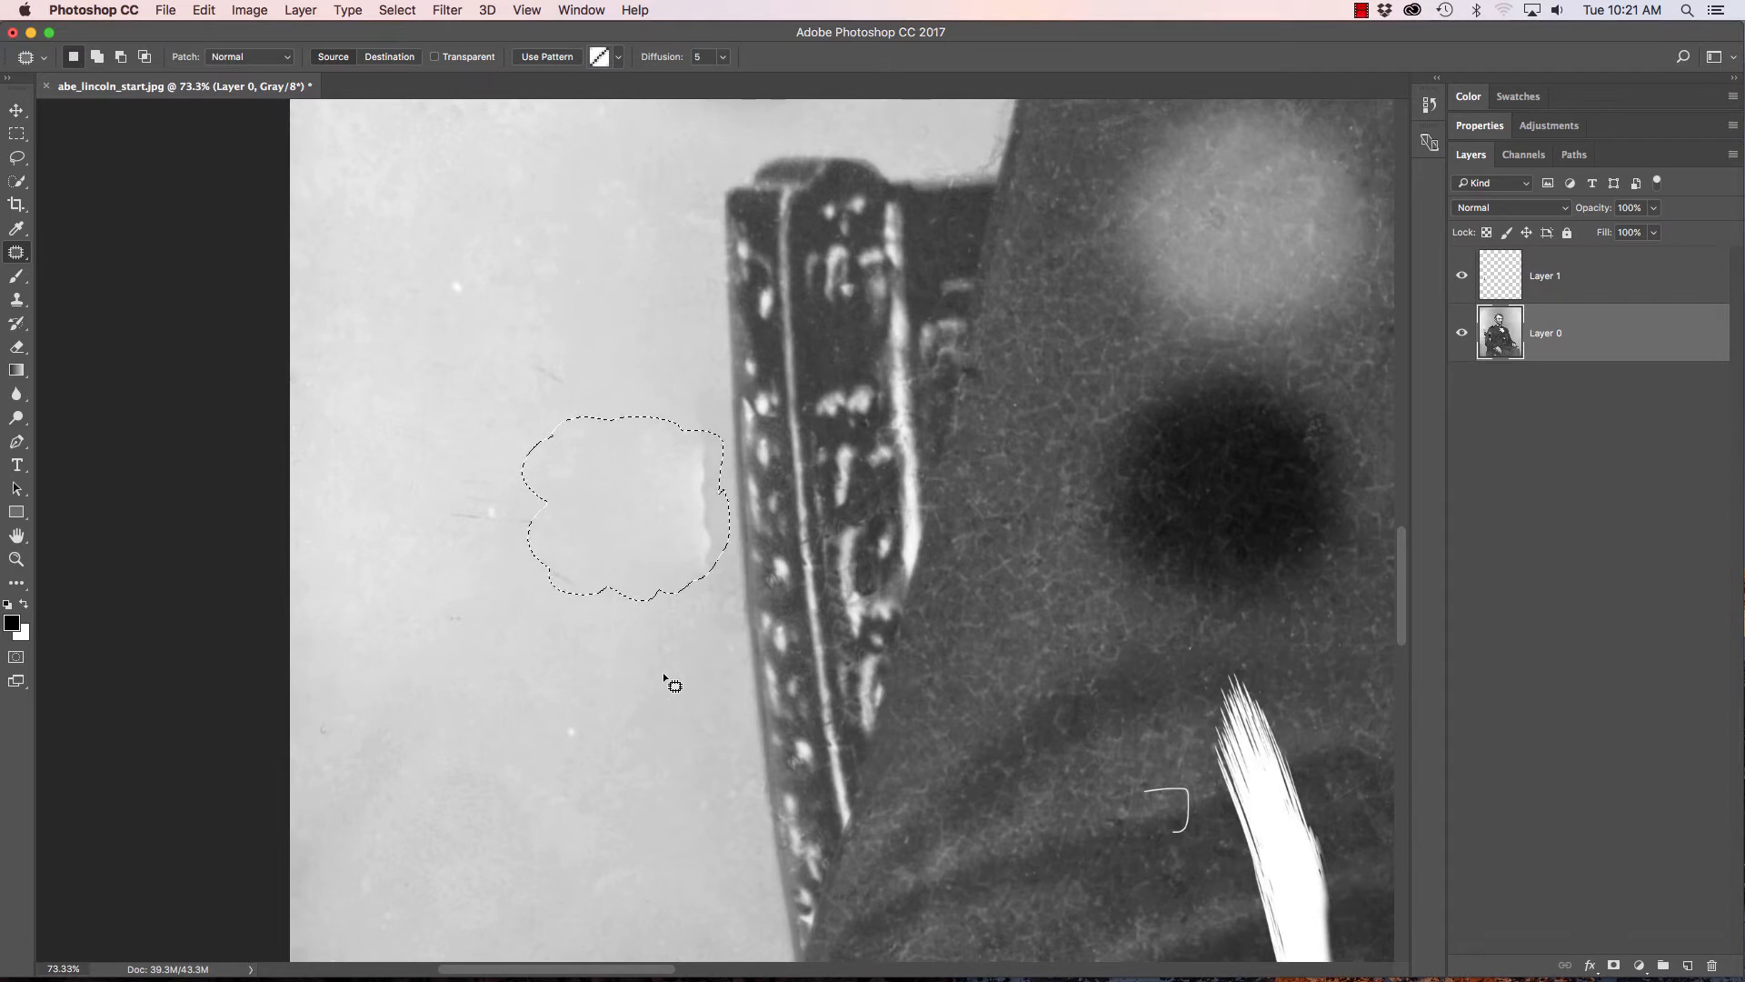
{"action": "key", "text": "super+z"}
{"action": "mouse_move", "coordinate": [668, 515]}
{"action": "left_mouse_down"}
{"action": "mouse_move", "coordinate": [682, 663]}
{"action": "mouse_move", "coordinate": [724, 504]}
{"action": "mouse_move", "coordinate": [682, 507]}
{"action": "mouse_move", "coordinate": [647, 732]}
{"action": "mouse_move", "coordinate": [673, 716]}
{"action": "left_mouse_up"}
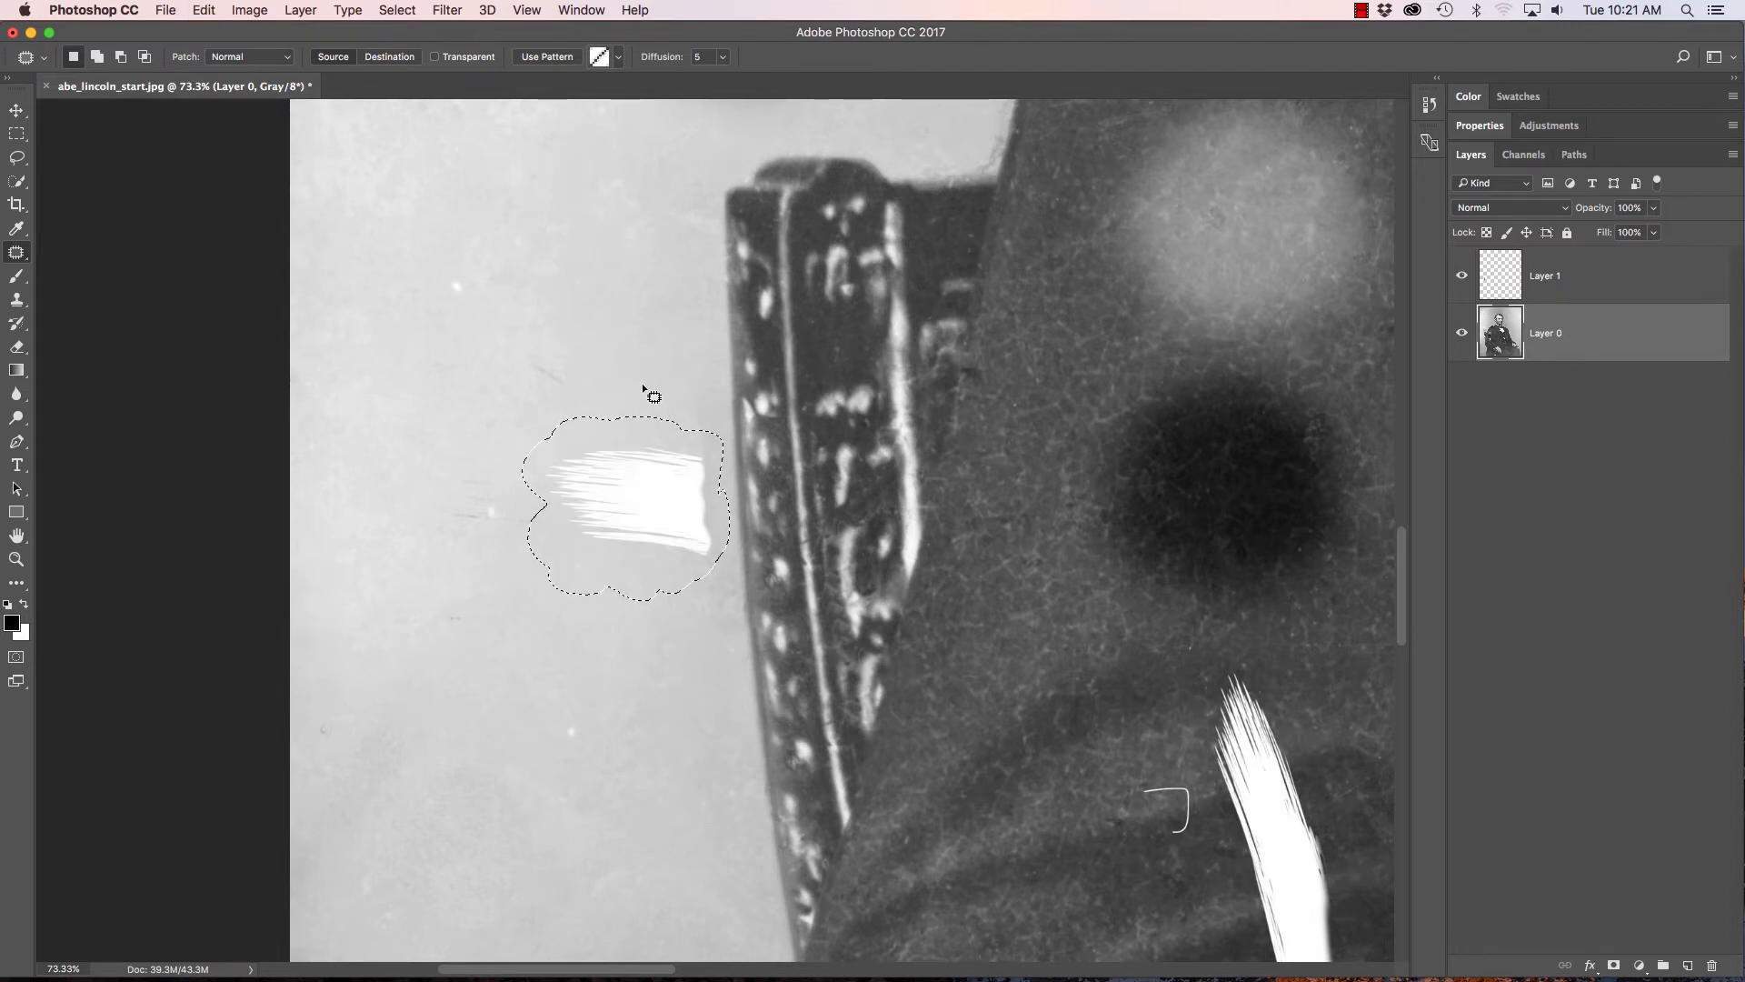
{"action": "key", "text": "super+d"}
Step: Switch to the Clone Stamp tool and enlarge its brush to 200 px
{"action": "key", "text": "s"}
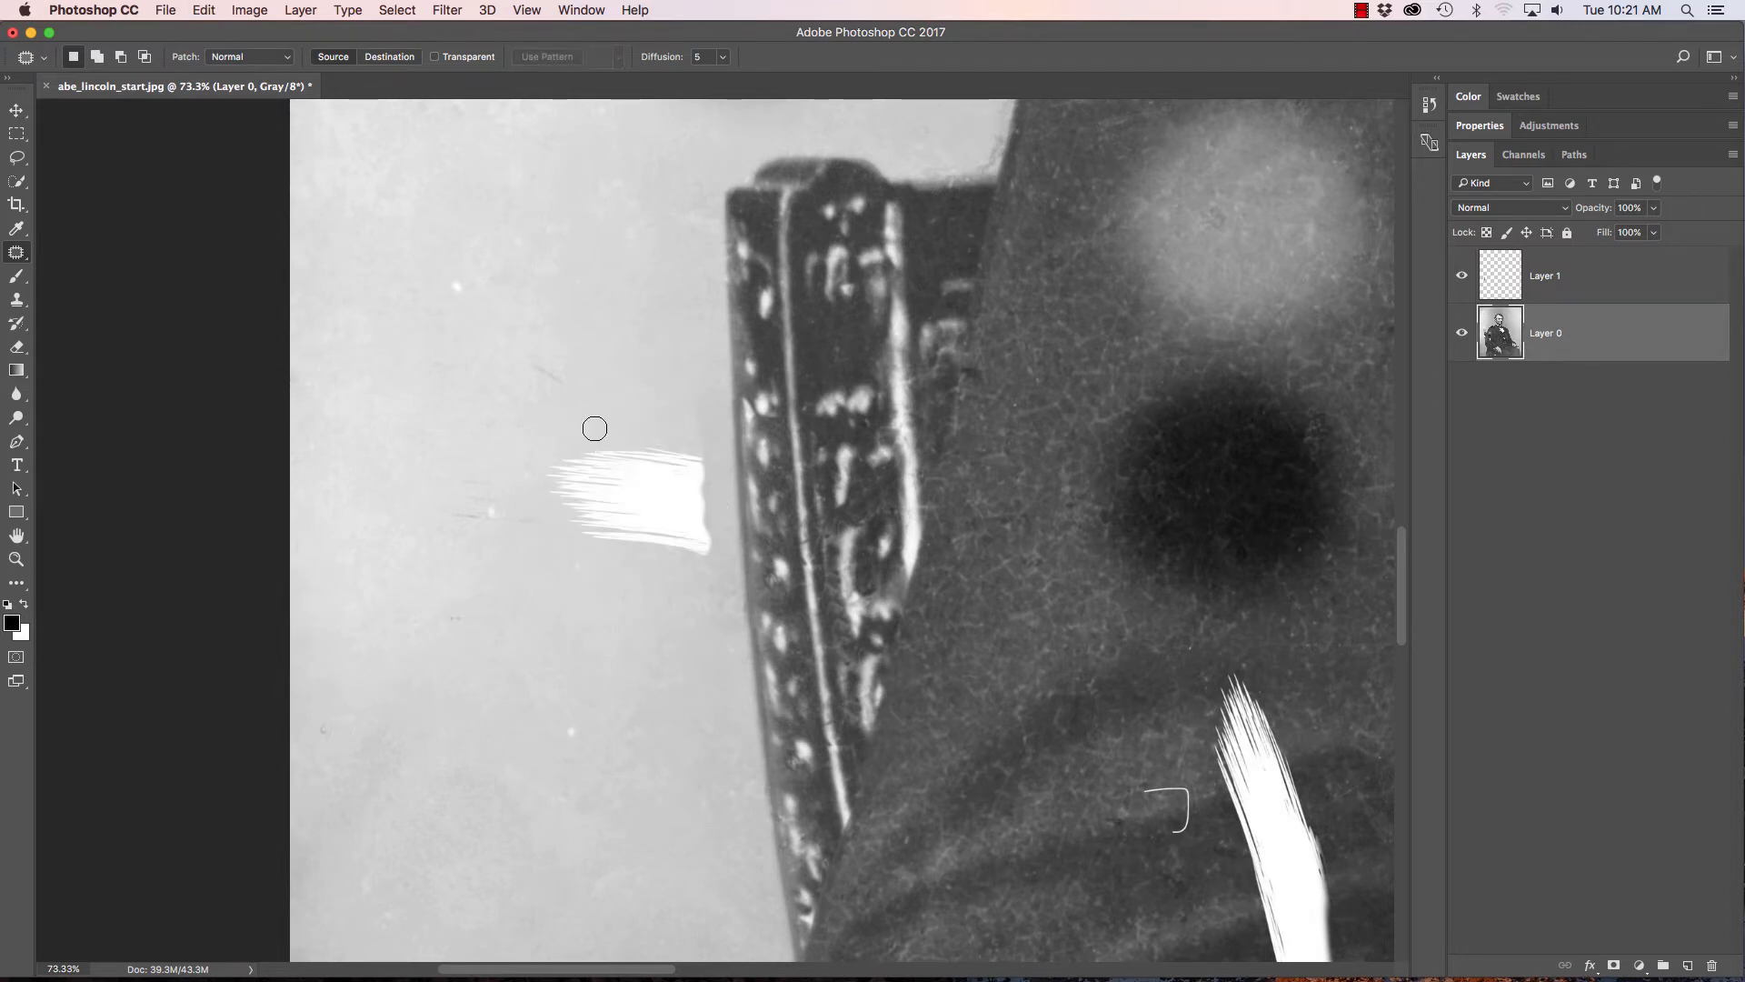
{"action": "key", "text": "bracketright"}
{"action": "key", "text": "bracketright"}
{"action": "key", "text": "bracketright"}
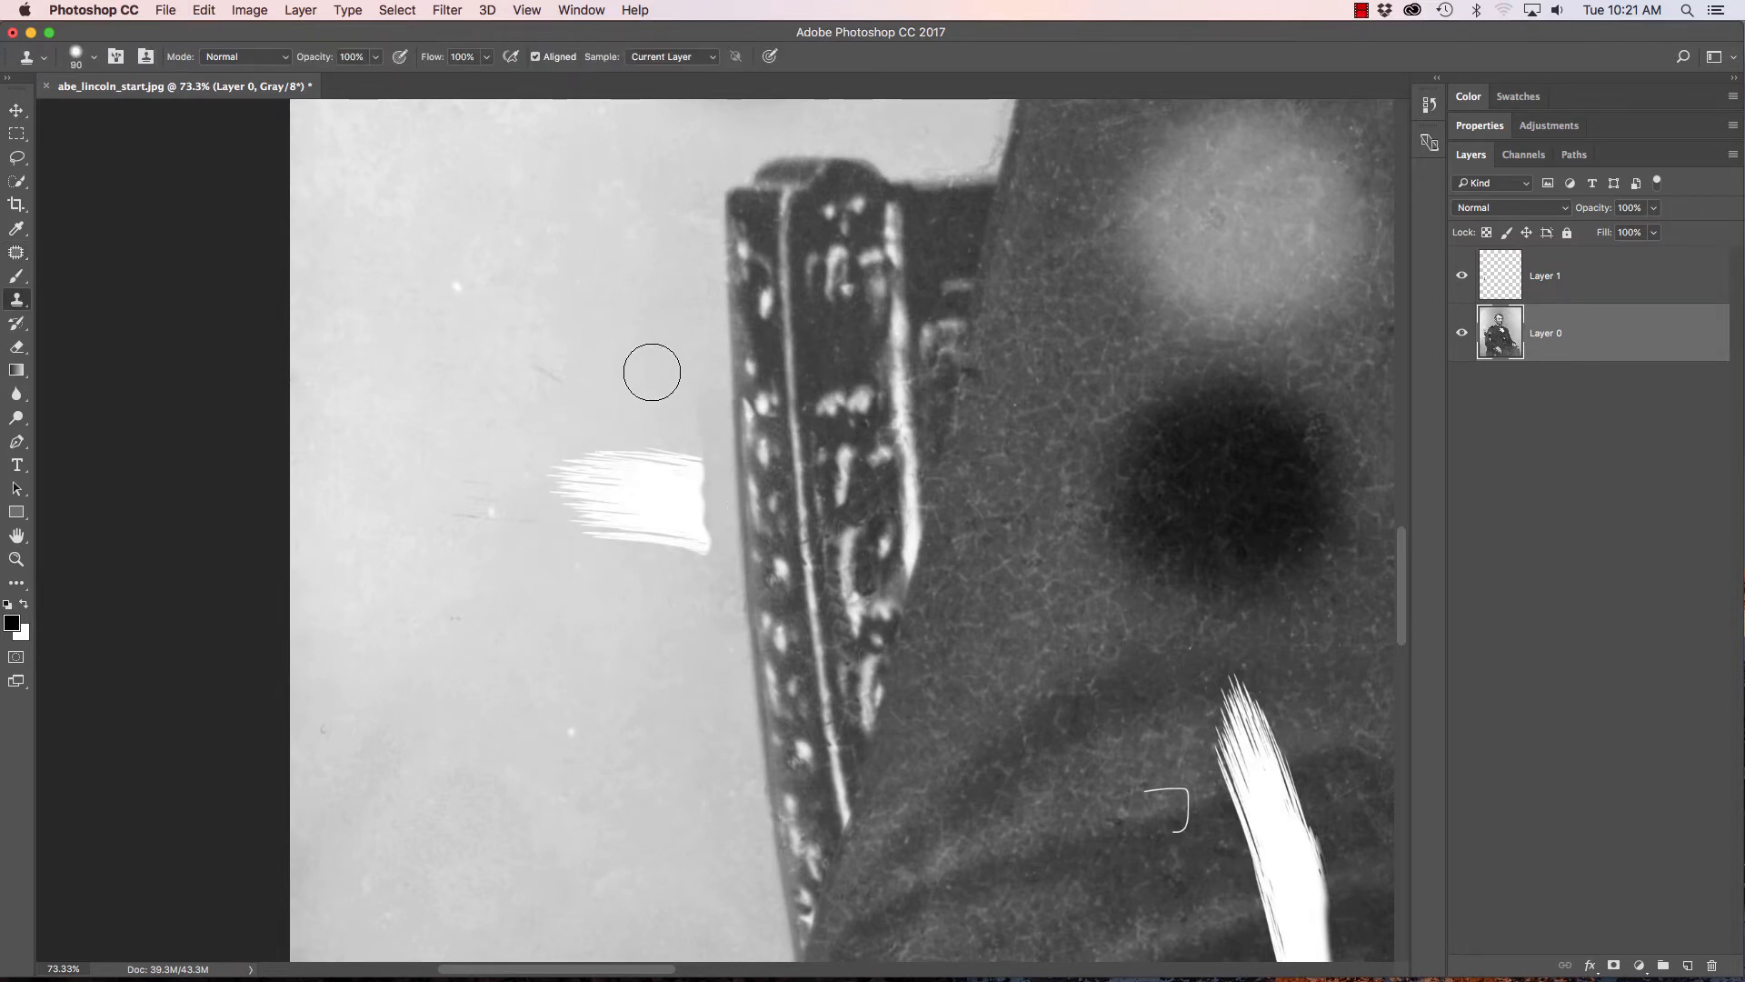
{"action": "left_click", "coordinate": [75, 62]}
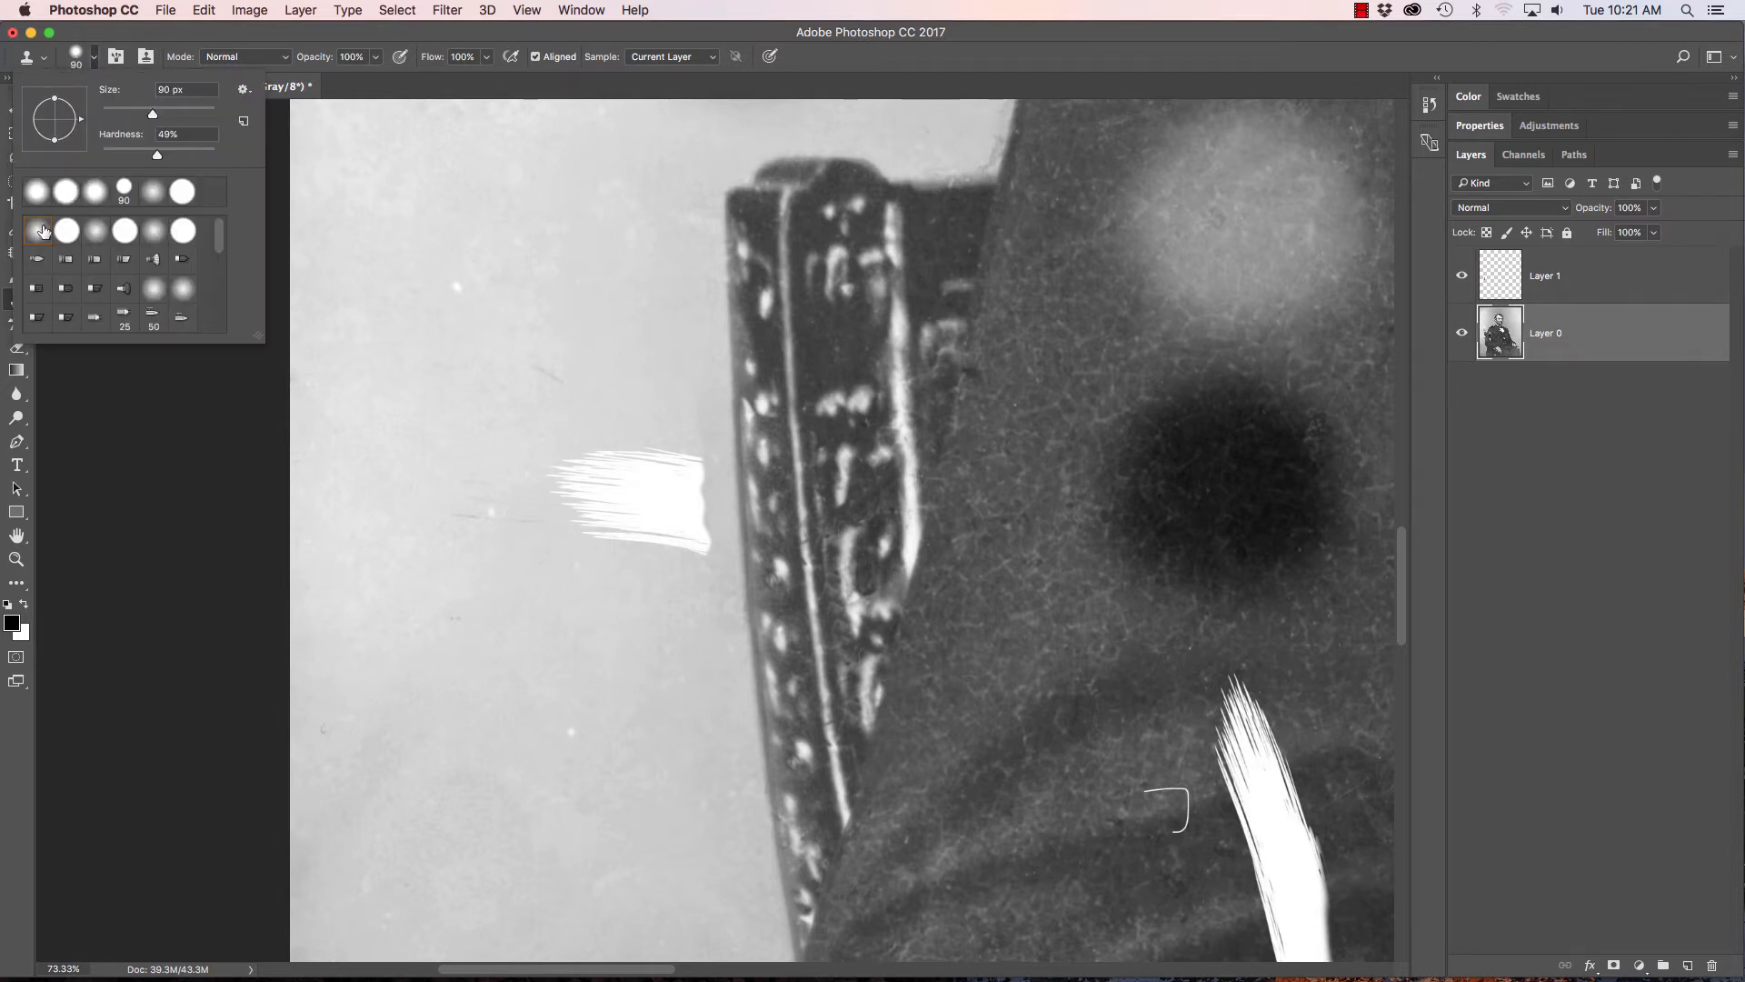
{"action": "left_click", "coordinate": [76, 57]}
{"action": "key", "text": "bracketright"}
{"action": "key", "text": "bracketright"}
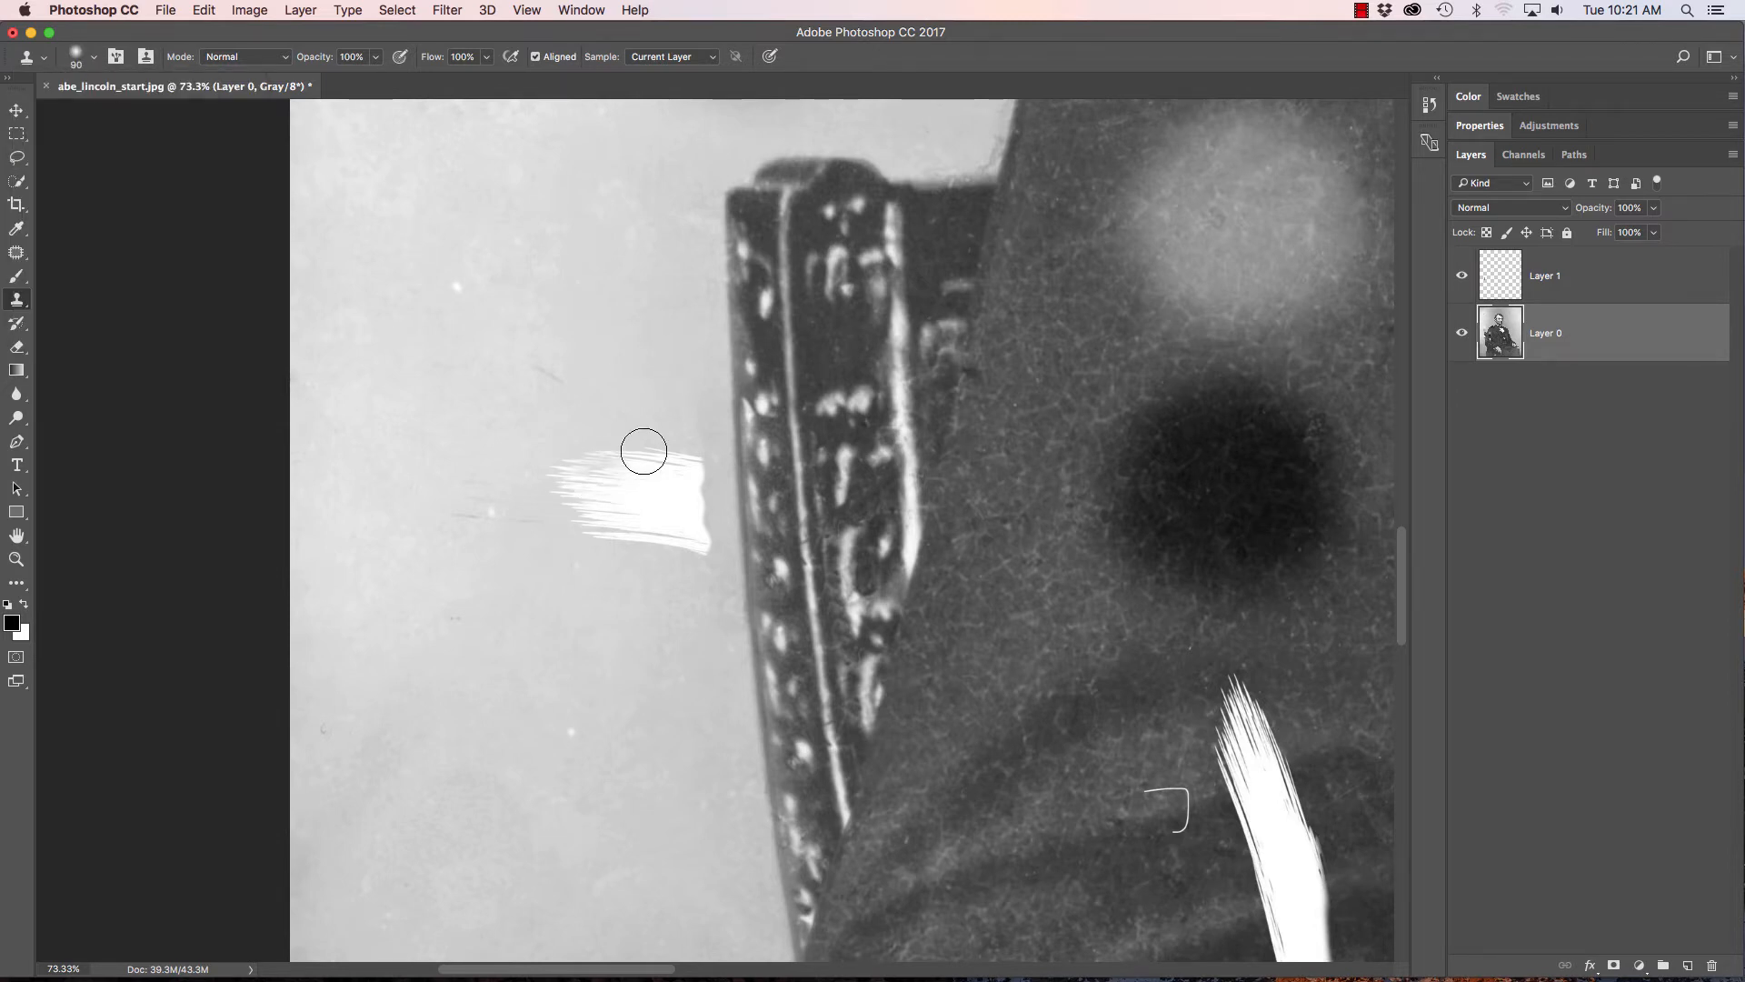
{"action": "key", "text": "bracketright"}
{"action": "key", "text": "bracketright"}
{"action": "key", "text": "bracketright"}
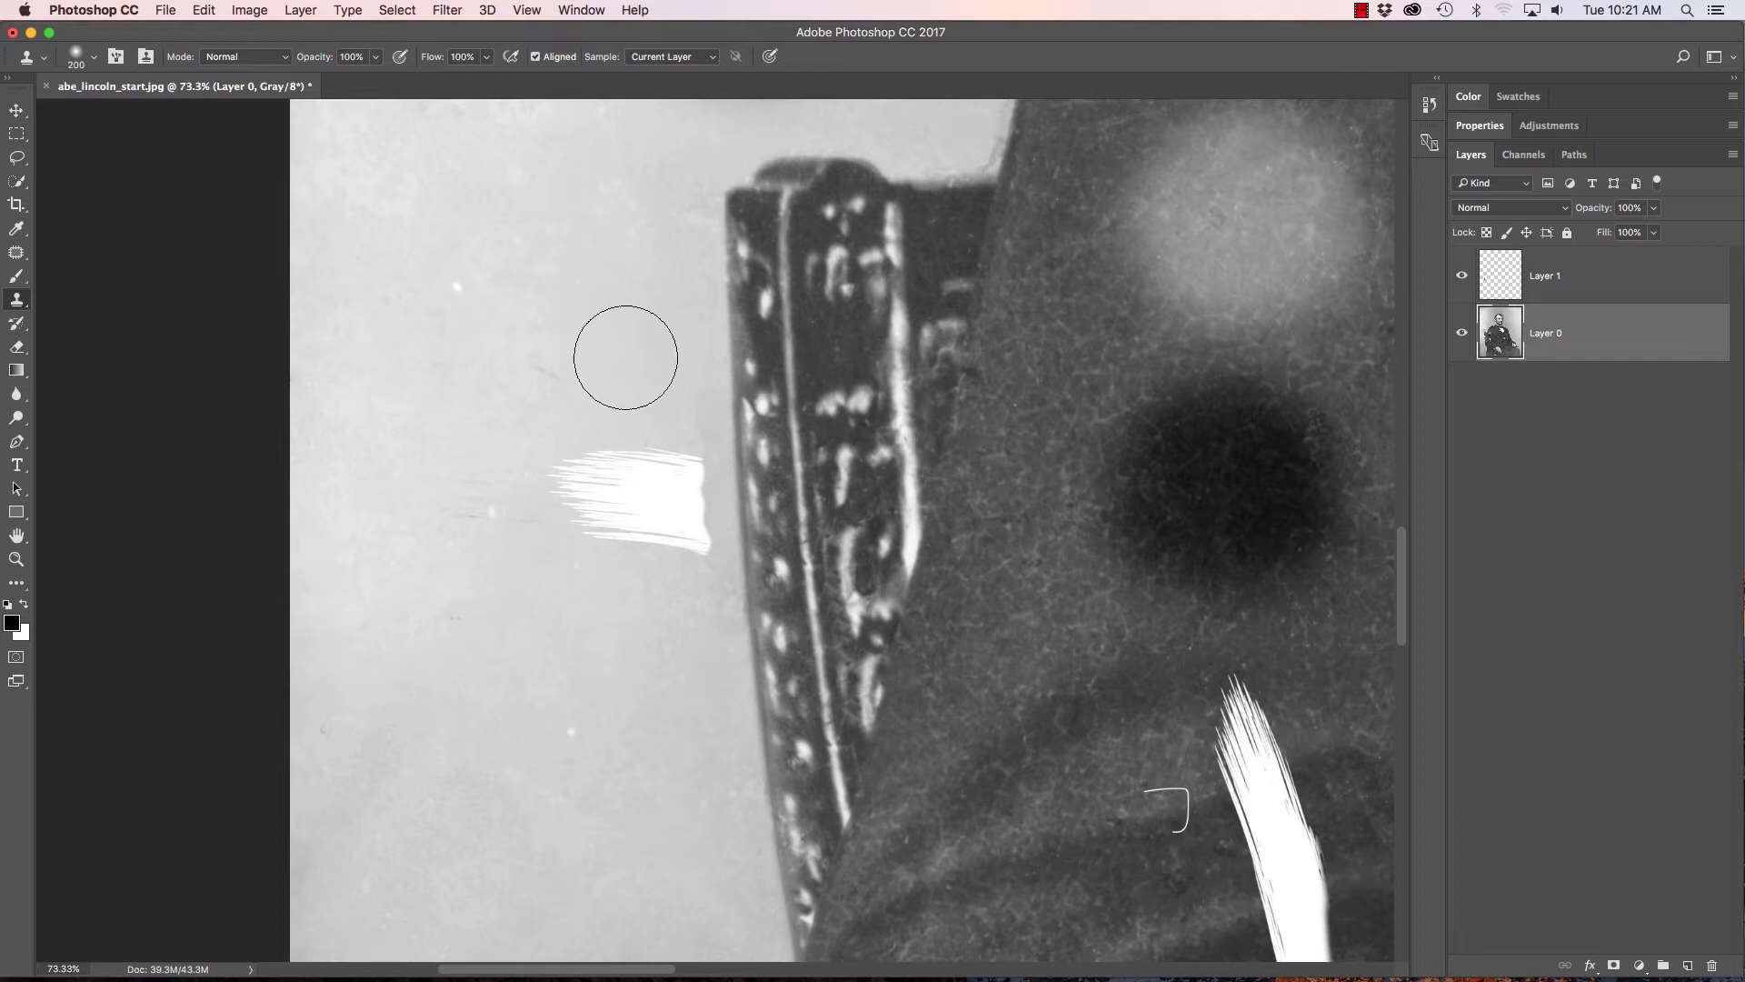
Step: Clone clean background over the white streak beside the chair, reducing the brush to 175 px for the remaining marks
{"action": "mouse_move", "coordinate": [651, 425]}
{"action": "left_mouse_down"}
{"action": "mouse_move", "coordinate": [679, 467]}
{"action": "mouse_move", "coordinate": [658, 460]}
{"action": "mouse_move", "coordinate": [670, 545]}
{"action": "mouse_move", "coordinate": [669, 477]}
{"action": "mouse_move", "coordinate": [609, 454]}
{"action": "mouse_move", "coordinate": [611, 494]}
{"action": "mouse_move", "coordinate": [582, 430]}
{"action": "mouse_move", "coordinate": [577, 483]}
{"action": "mouse_move", "coordinate": [551, 462]}
{"action": "mouse_move", "coordinate": [679, 465]}
{"action": "mouse_move", "coordinate": [687, 571]}
{"action": "mouse_move", "coordinate": [655, 581]}
{"action": "mouse_move", "coordinate": [582, 526]}
{"action": "mouse_move", "coordinate": [585, 507]}
{"action": "mouse_move", "coordinate": [637, 522]}
{"action": "mouse_move", "coordinate": [557, 501]}
{"action": "mouse_move", "coordinate": [674, 539]}
{"action": "mouse_move", "coordinate": [697, 448]}
{"action": "mouse_move", "coordinate": [707, 552]}
{"action": "left_mouse_up"}
{"action": "key", "text": "bracketleft"}
{"action": "left_click", "coordinate": [589, 389], "text": "alt"}
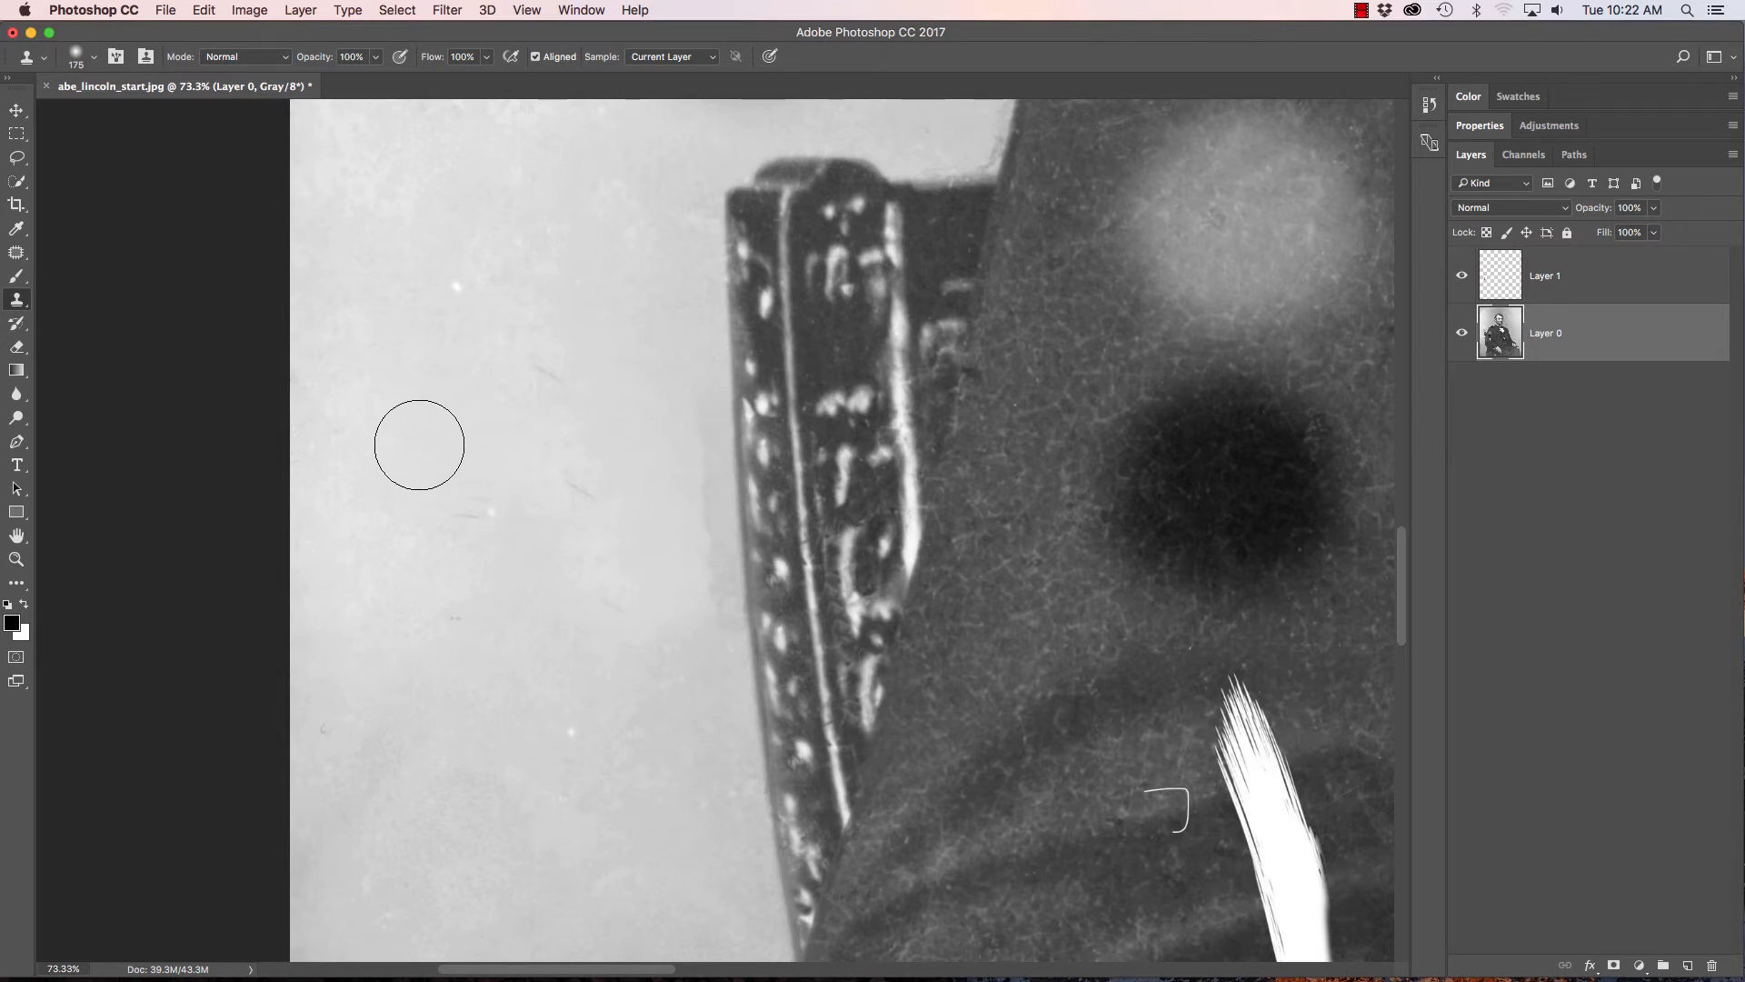
Step: Toggle Layer 1's visibility to compare the chair with and without the copied edge patch
{"action": "left_click", "coordinate": [1462, 277]}
{"action": "left_click", "coordinate": [1462, 277]}
{"action": "left_click", "coordinate": [1461, 278]}
{"action": "key", "text": "super+z"}
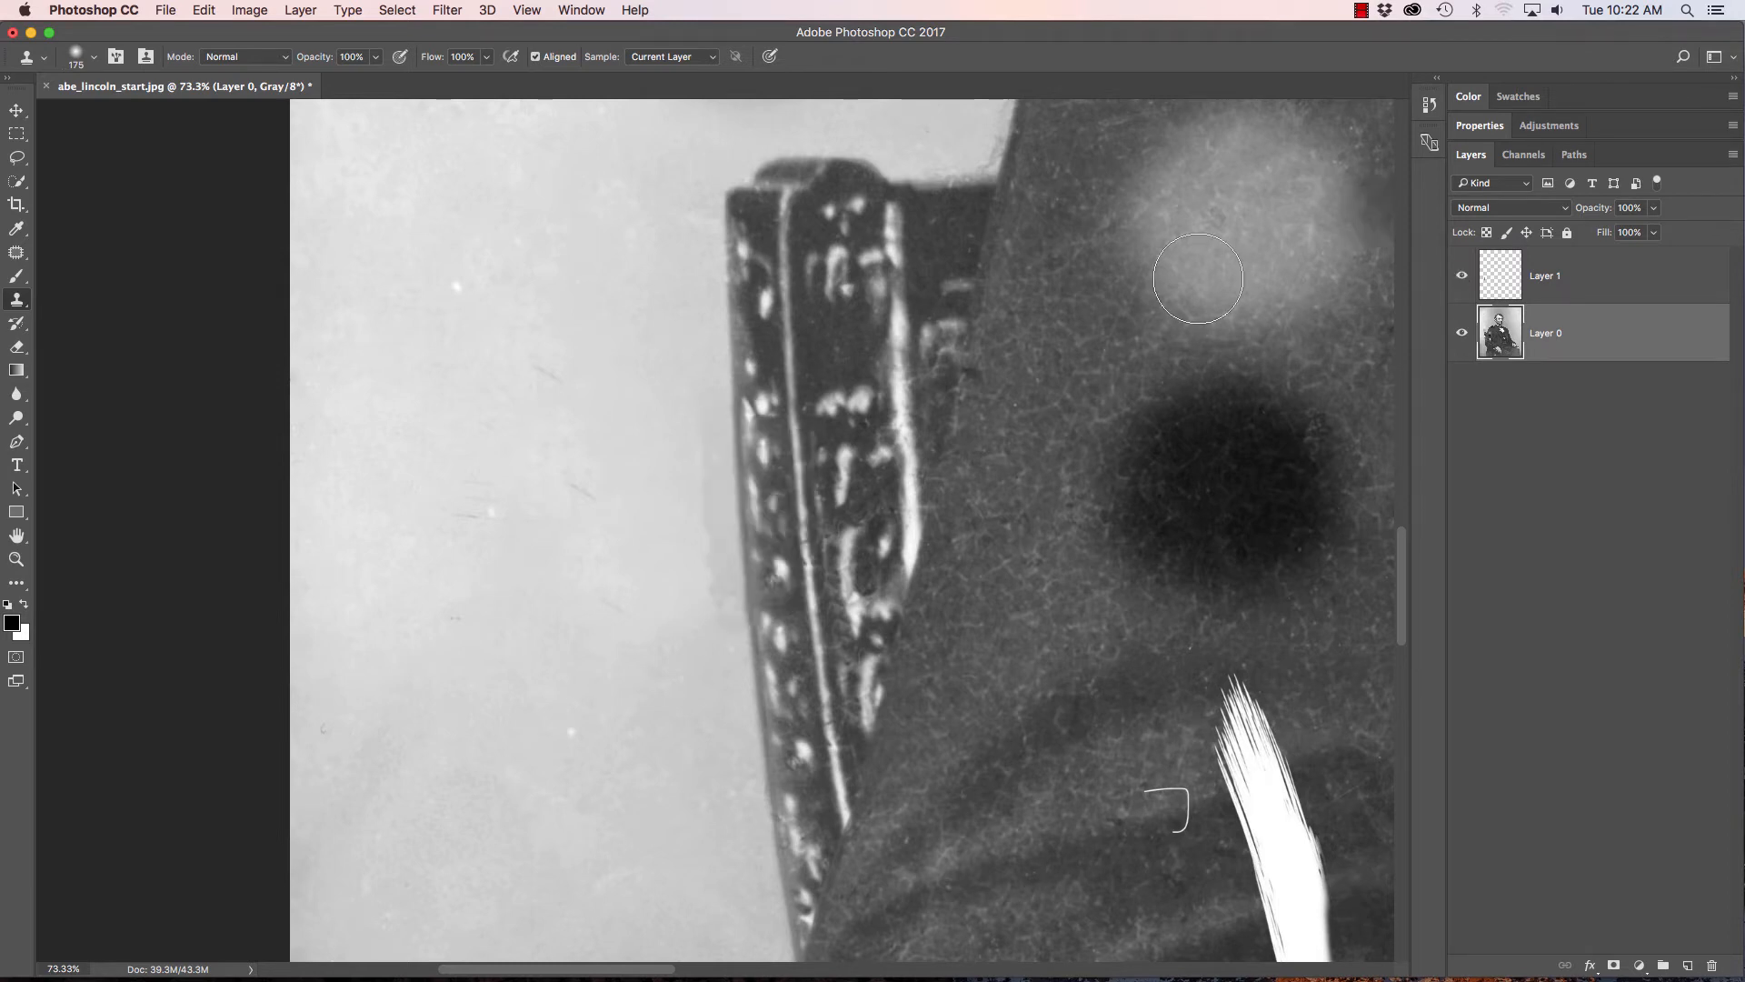
Step: Revert the image to the history state just before the Clone Stamp strokes over the white streak beside the chair
{"action": "left_click", "coordinate": [1429, 105]}
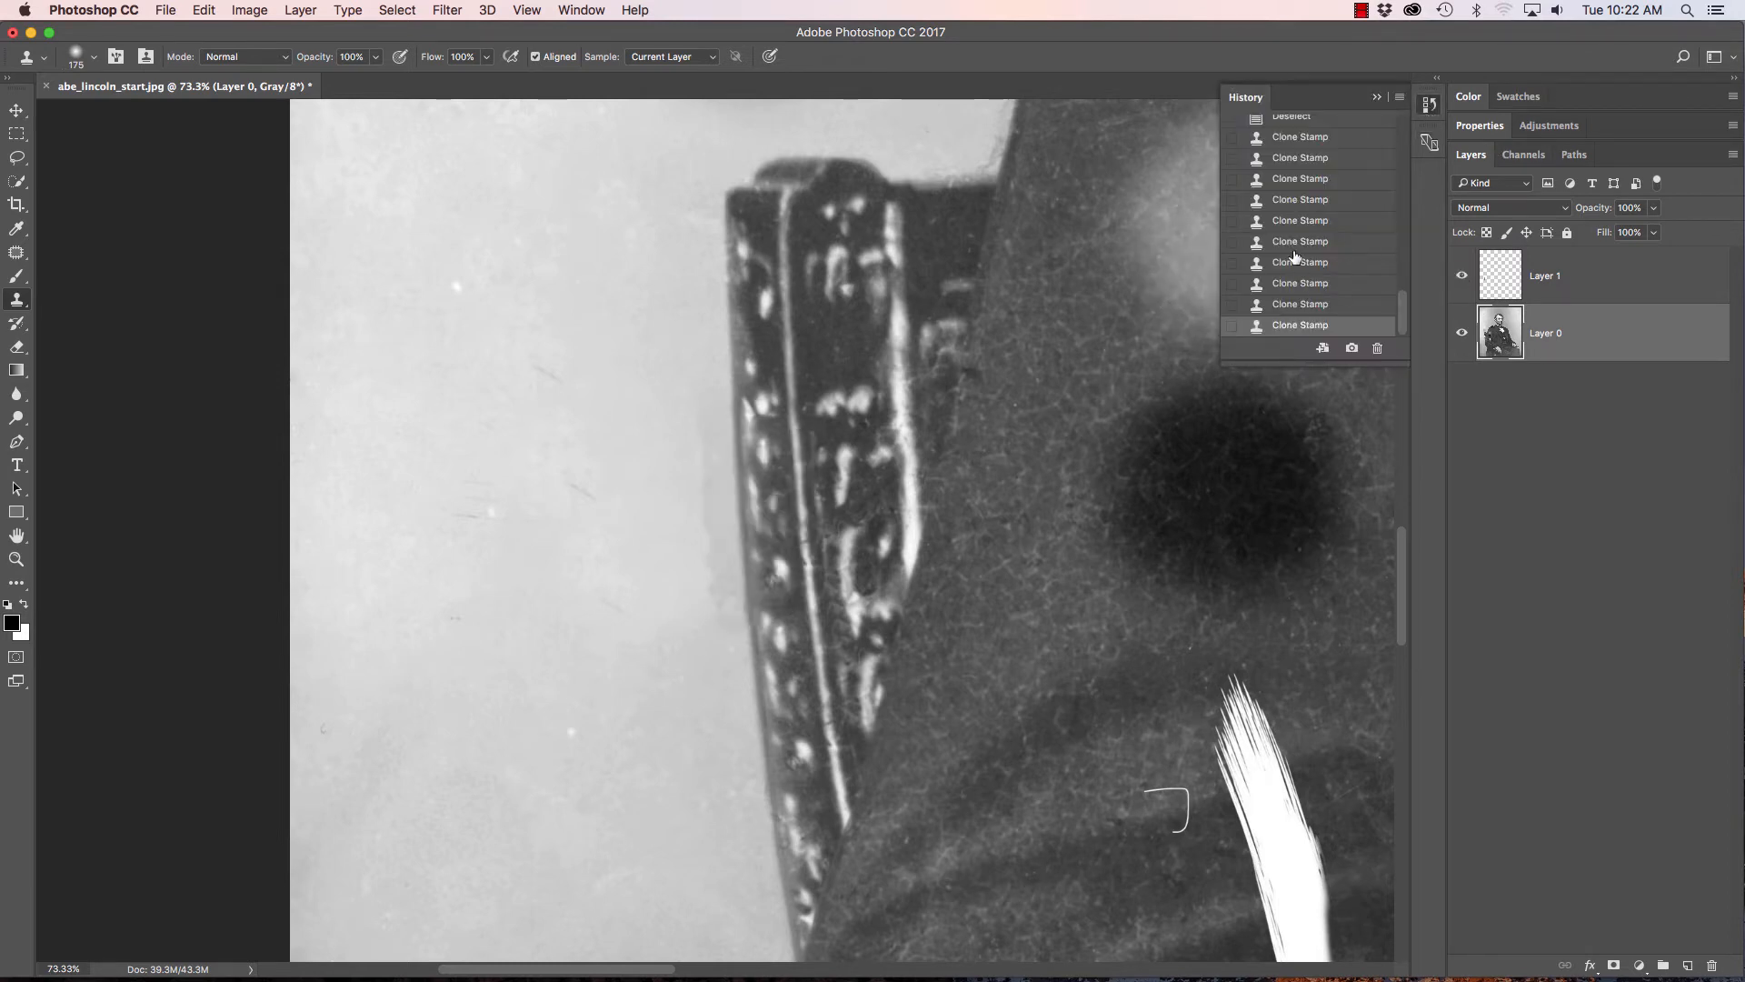
{"action": "left_click", "coordinate": [1289, 222]}
{"action": "left_click", "coordinate": [1295, 200]}
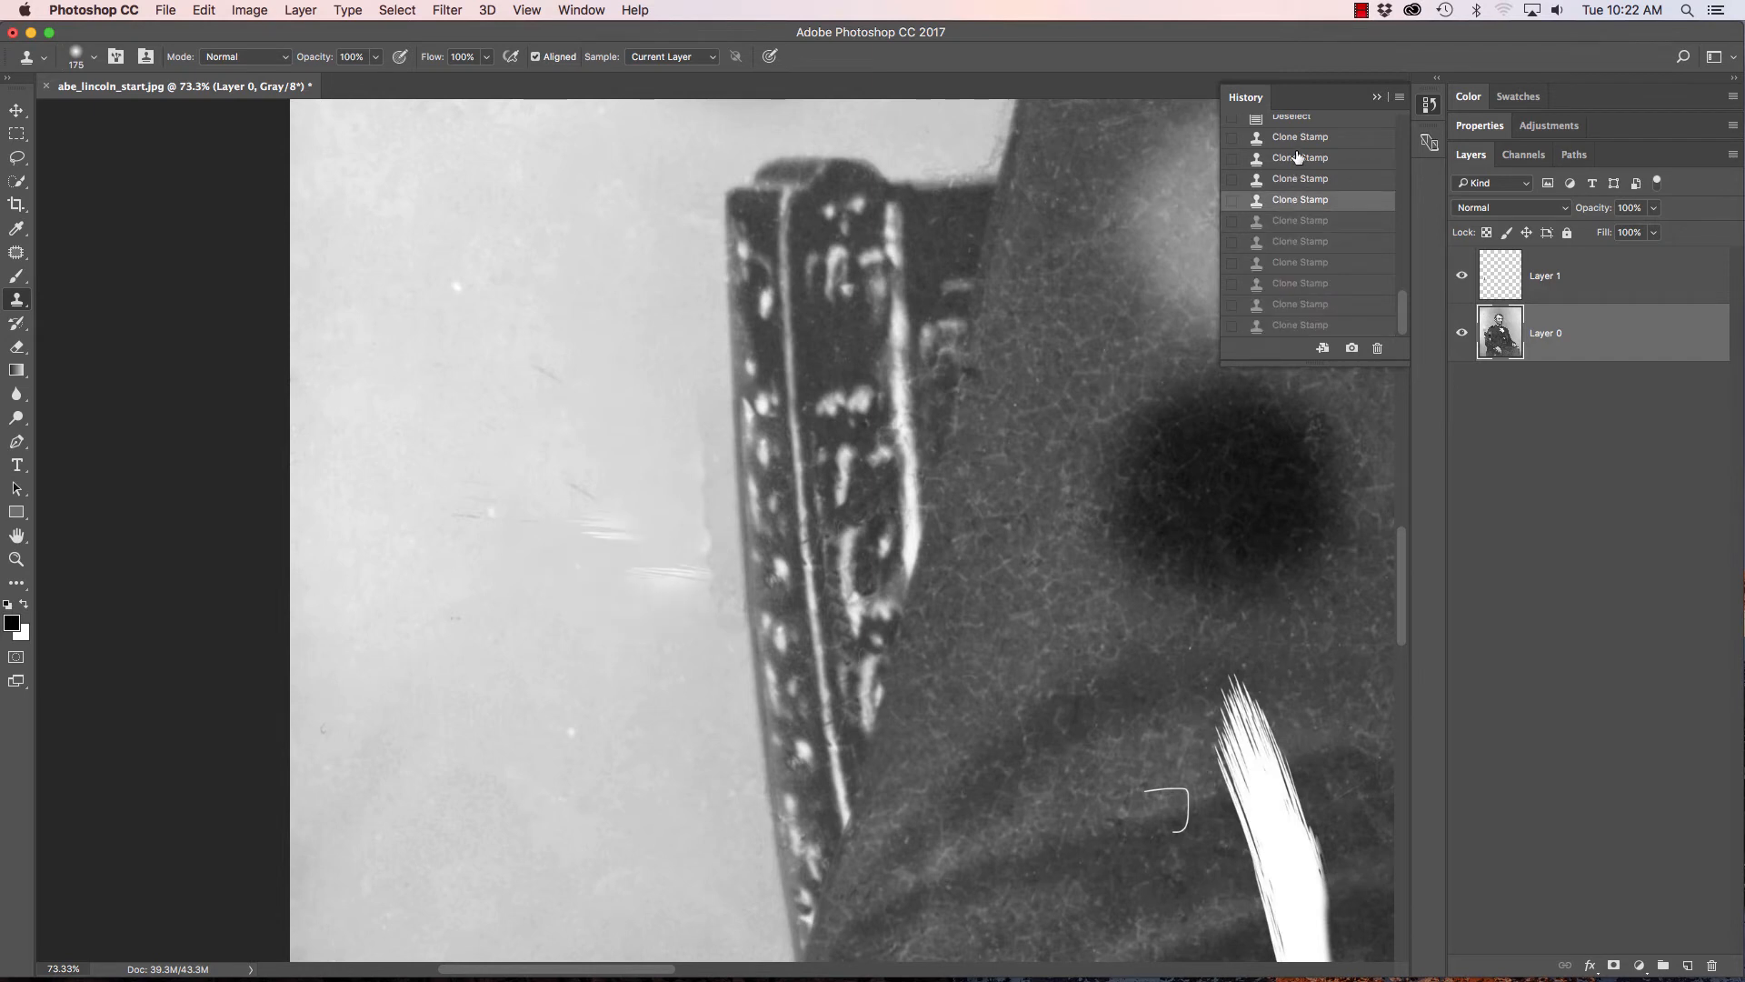
{"action": "left_click", "coordinate": [1297, 157]}
{"action": "left_click", "coordinate": [1296, 138]}
{"action": "scroll", "coordinate": [1364, 282], "scroll_direction": "up", "scroll_amount": 5}
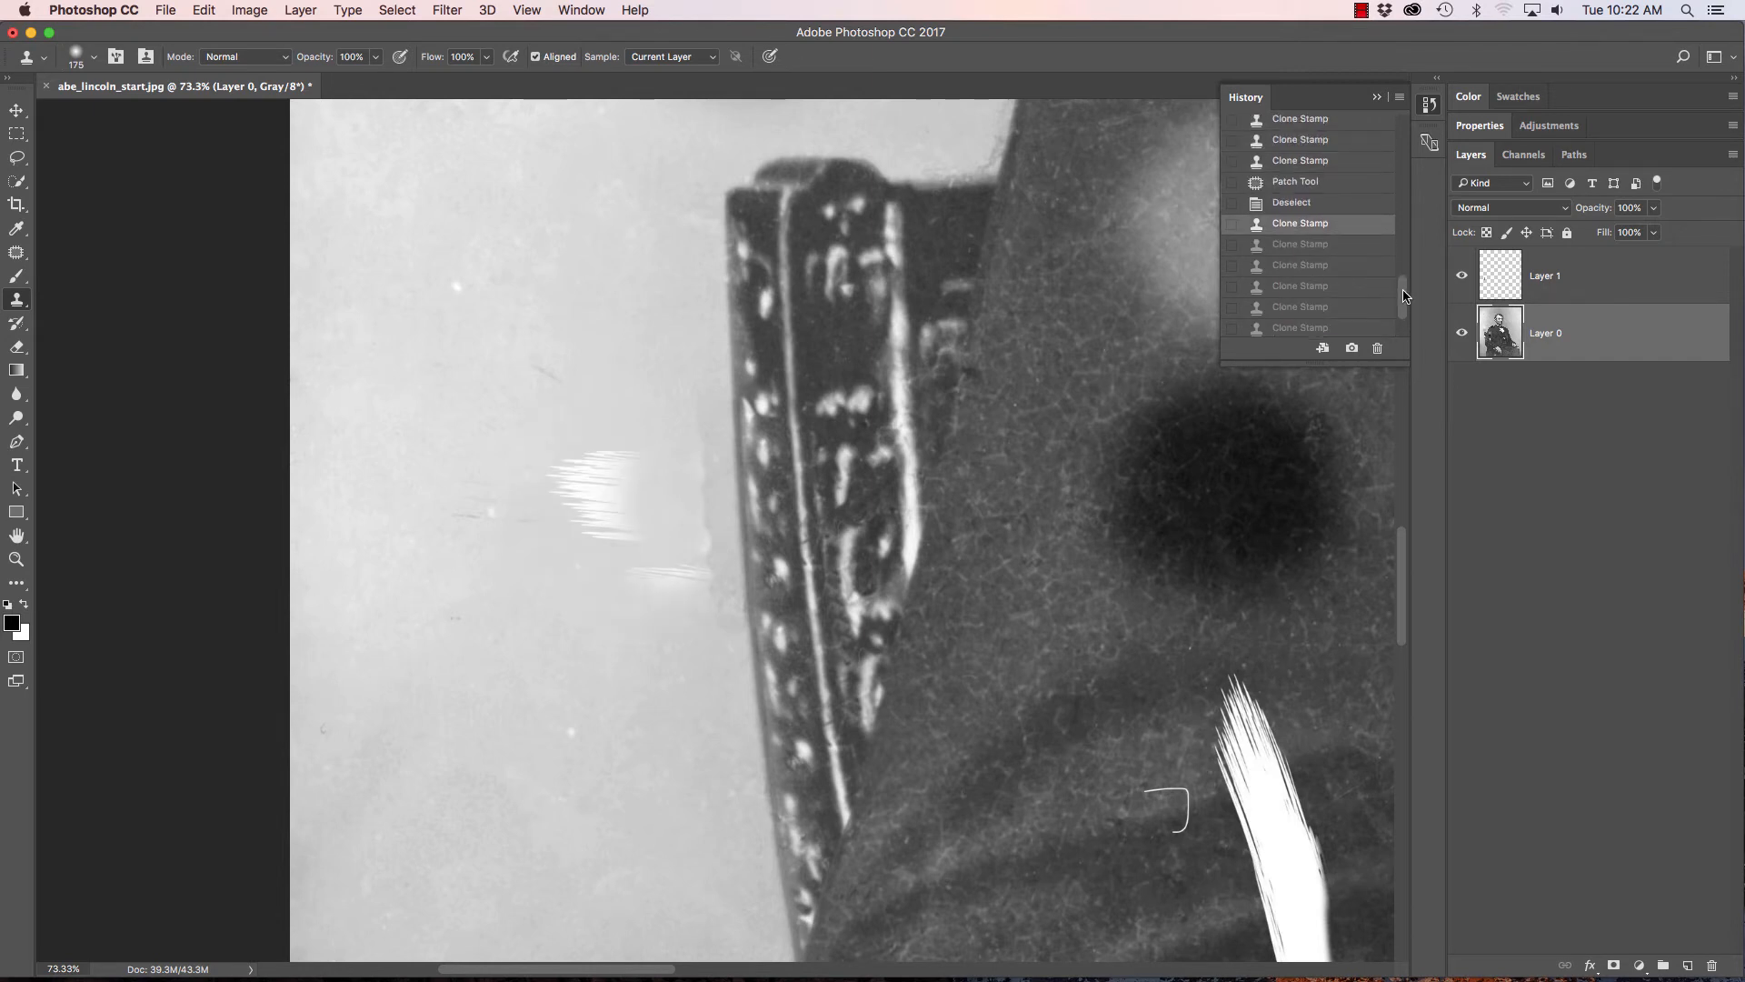
{"action": "left_click", "coordinate": [1287, 238]}
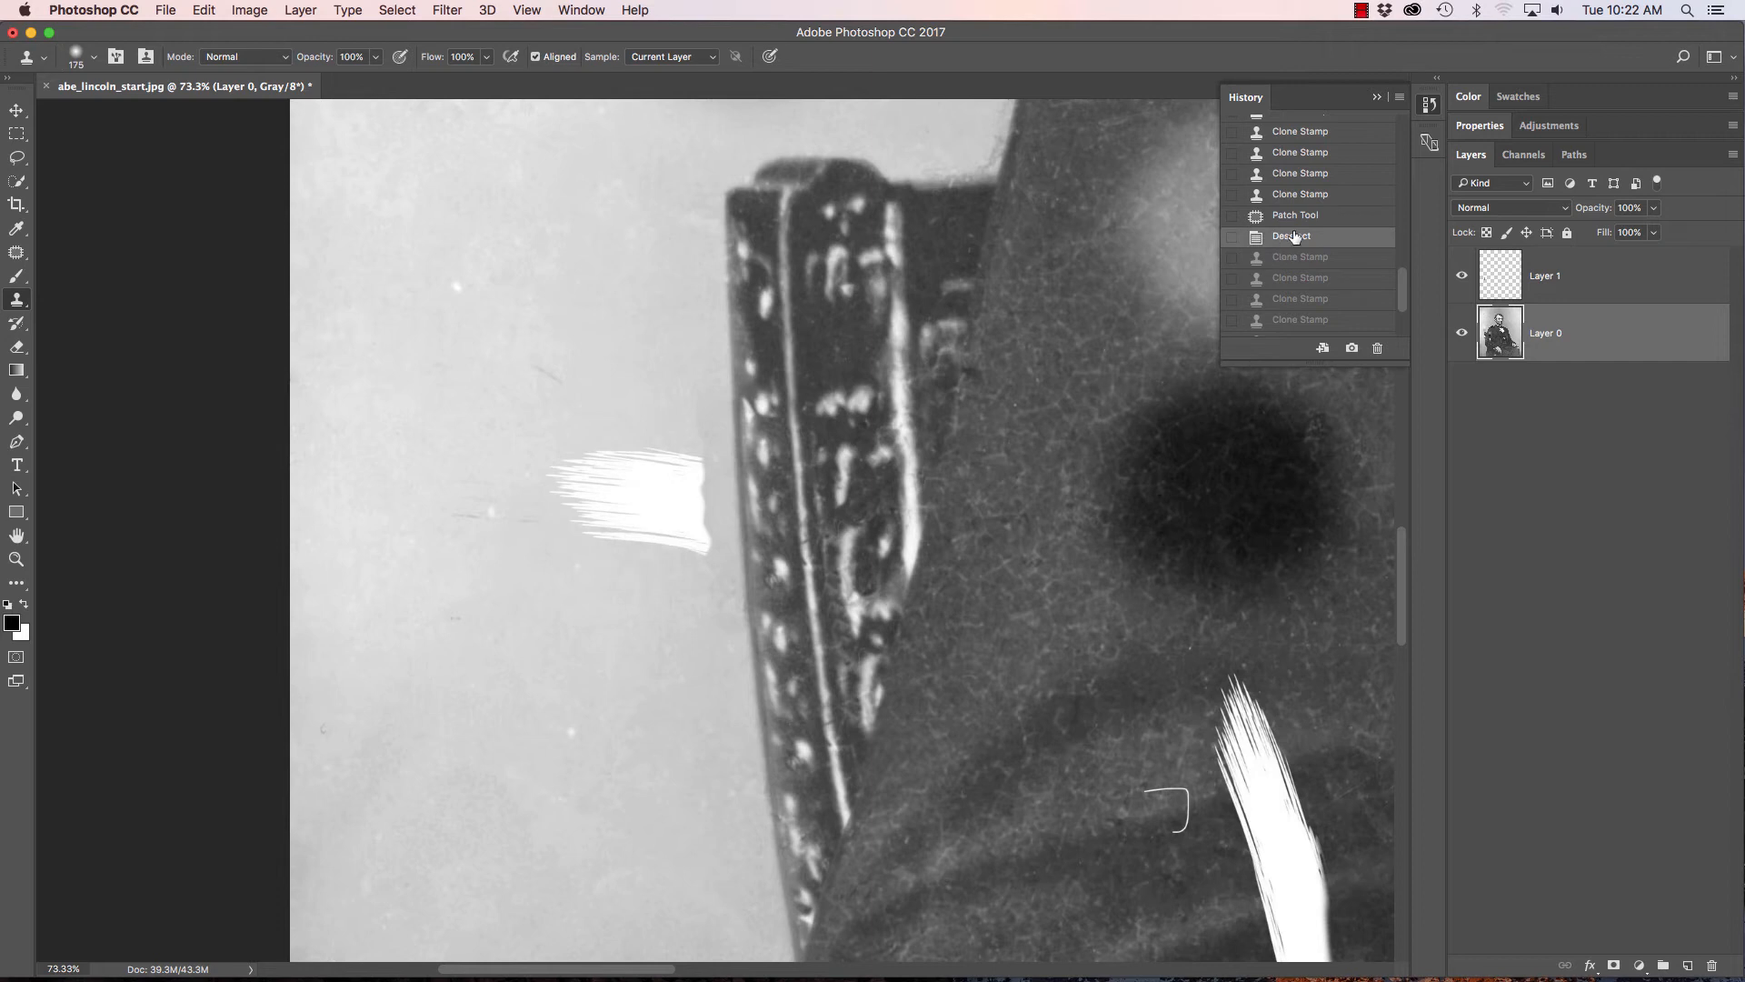
{"action": "left_click", "coordinate": [1374, 98]}
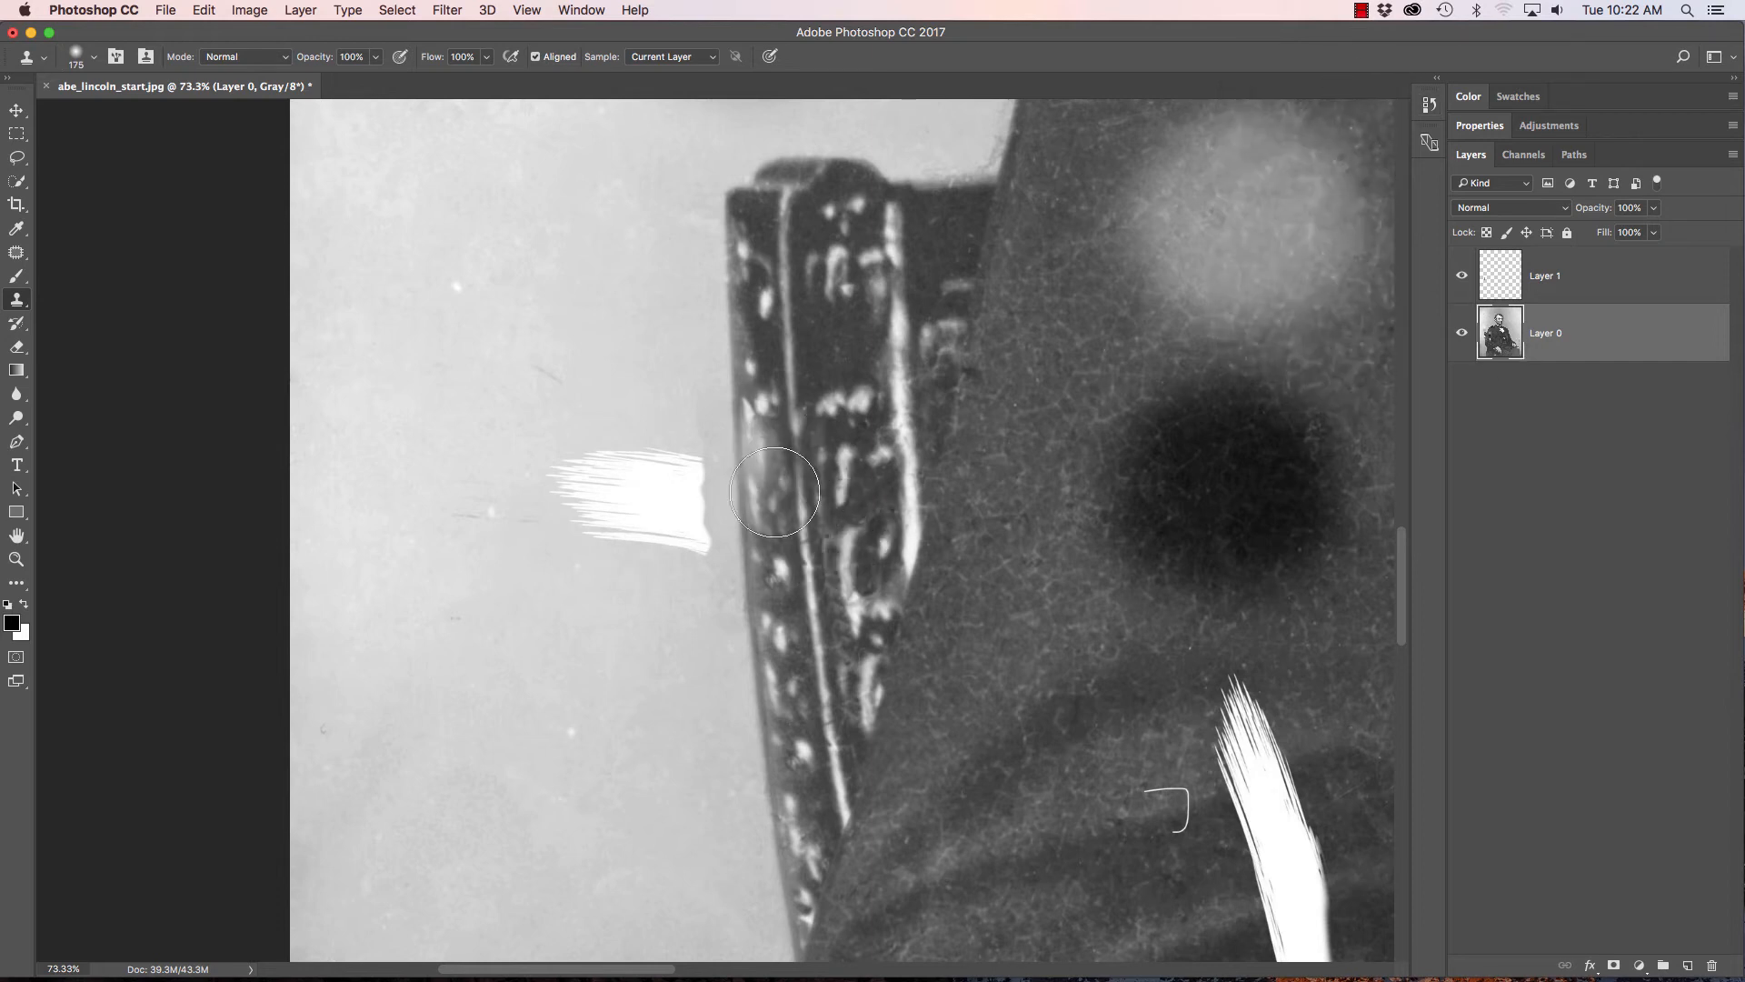
Step: Merge Layer 1 and Layer 0 into a single layer
{"action": "left_click", "coordinate": [1561, 281], "text": "shift"}
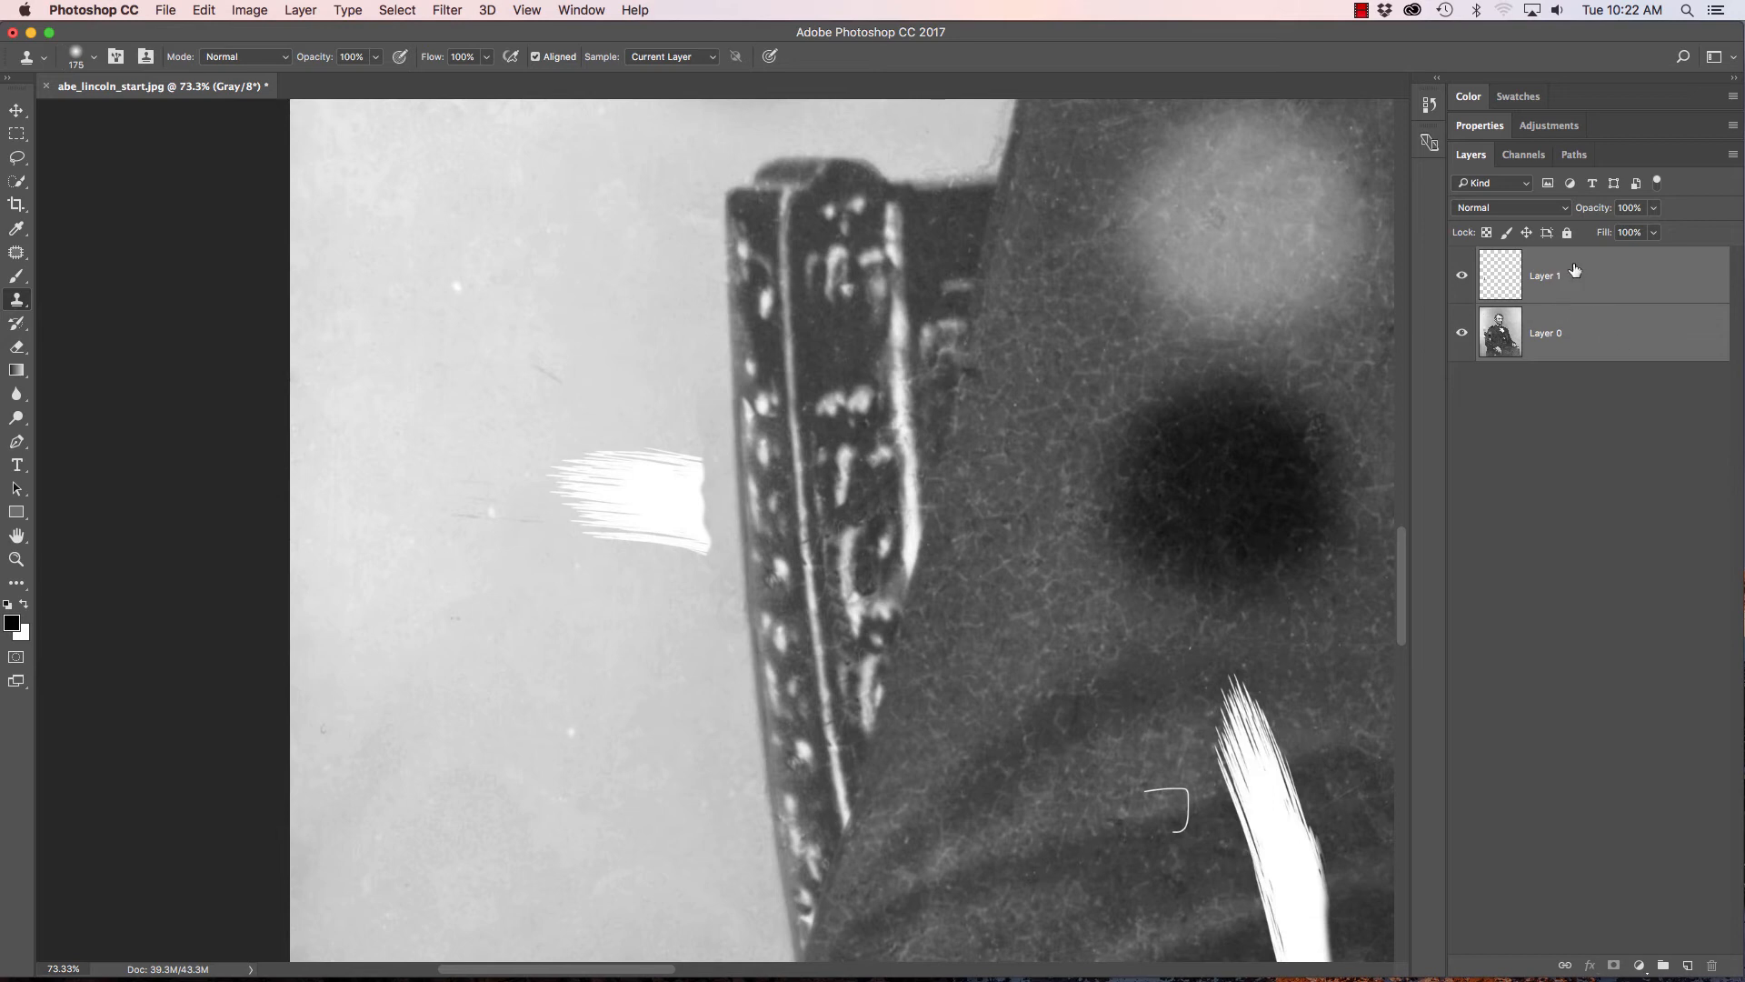
{"action": "right_click", "coordinate": [1634, 339]}
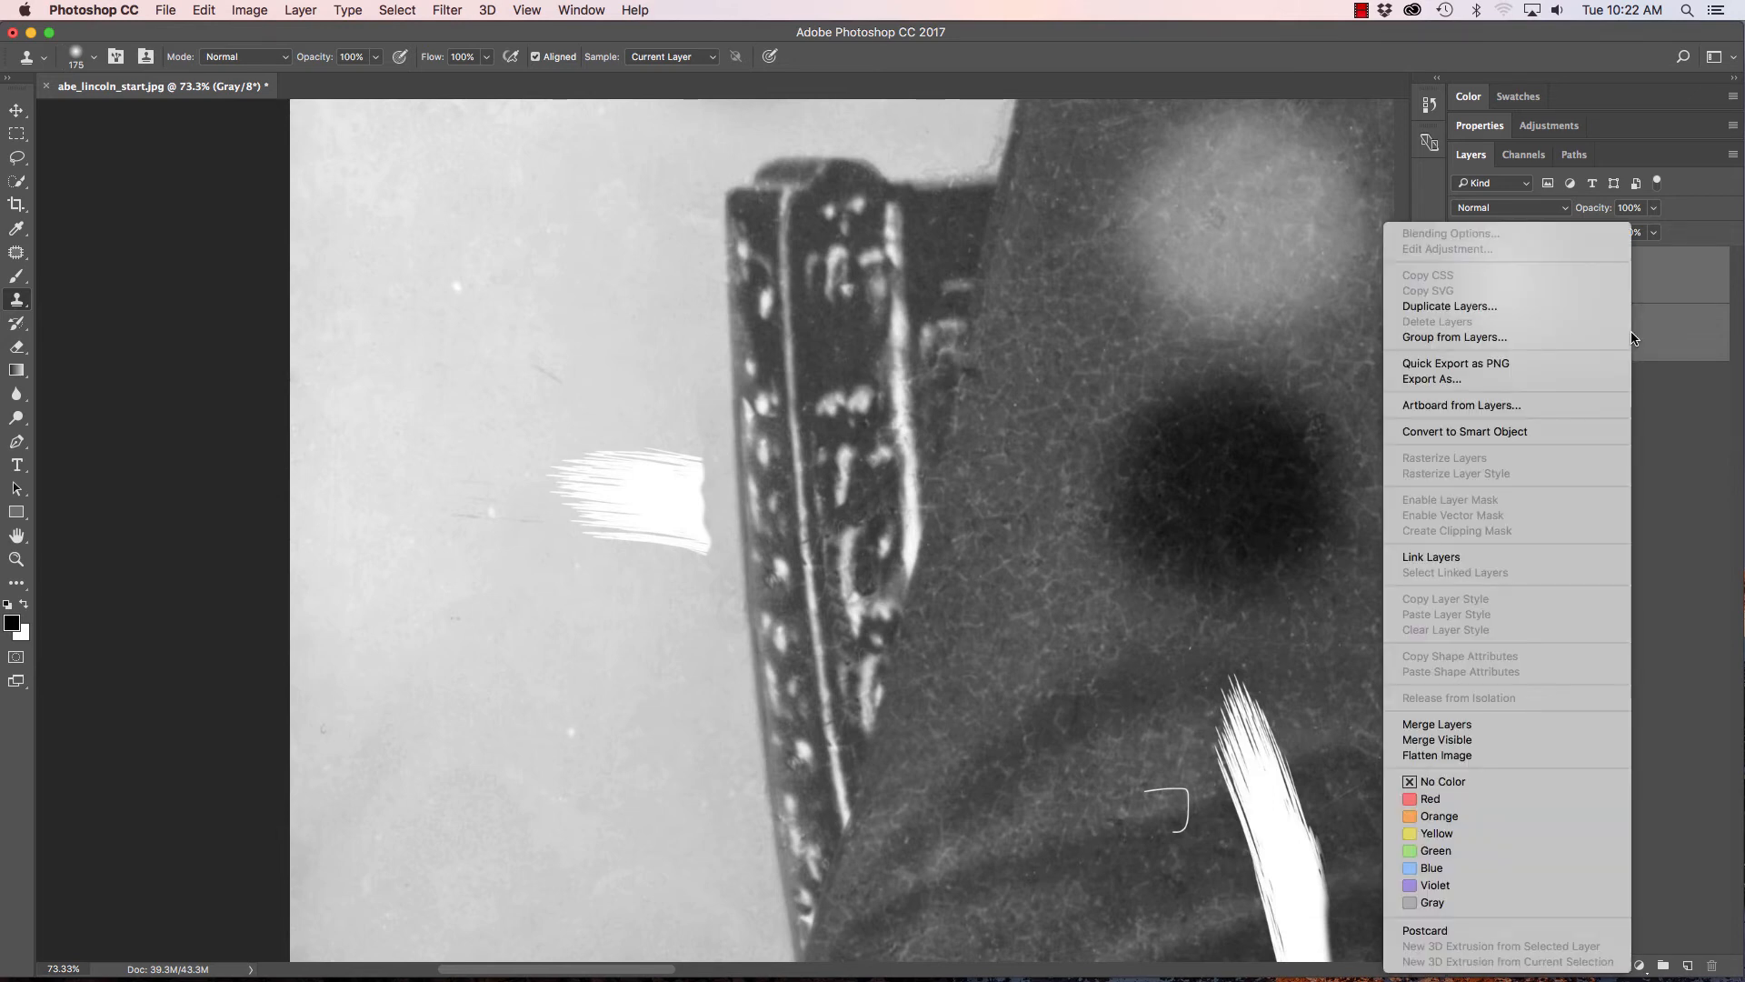
{"action": "left_click", "coordinate": [1434, 724]}
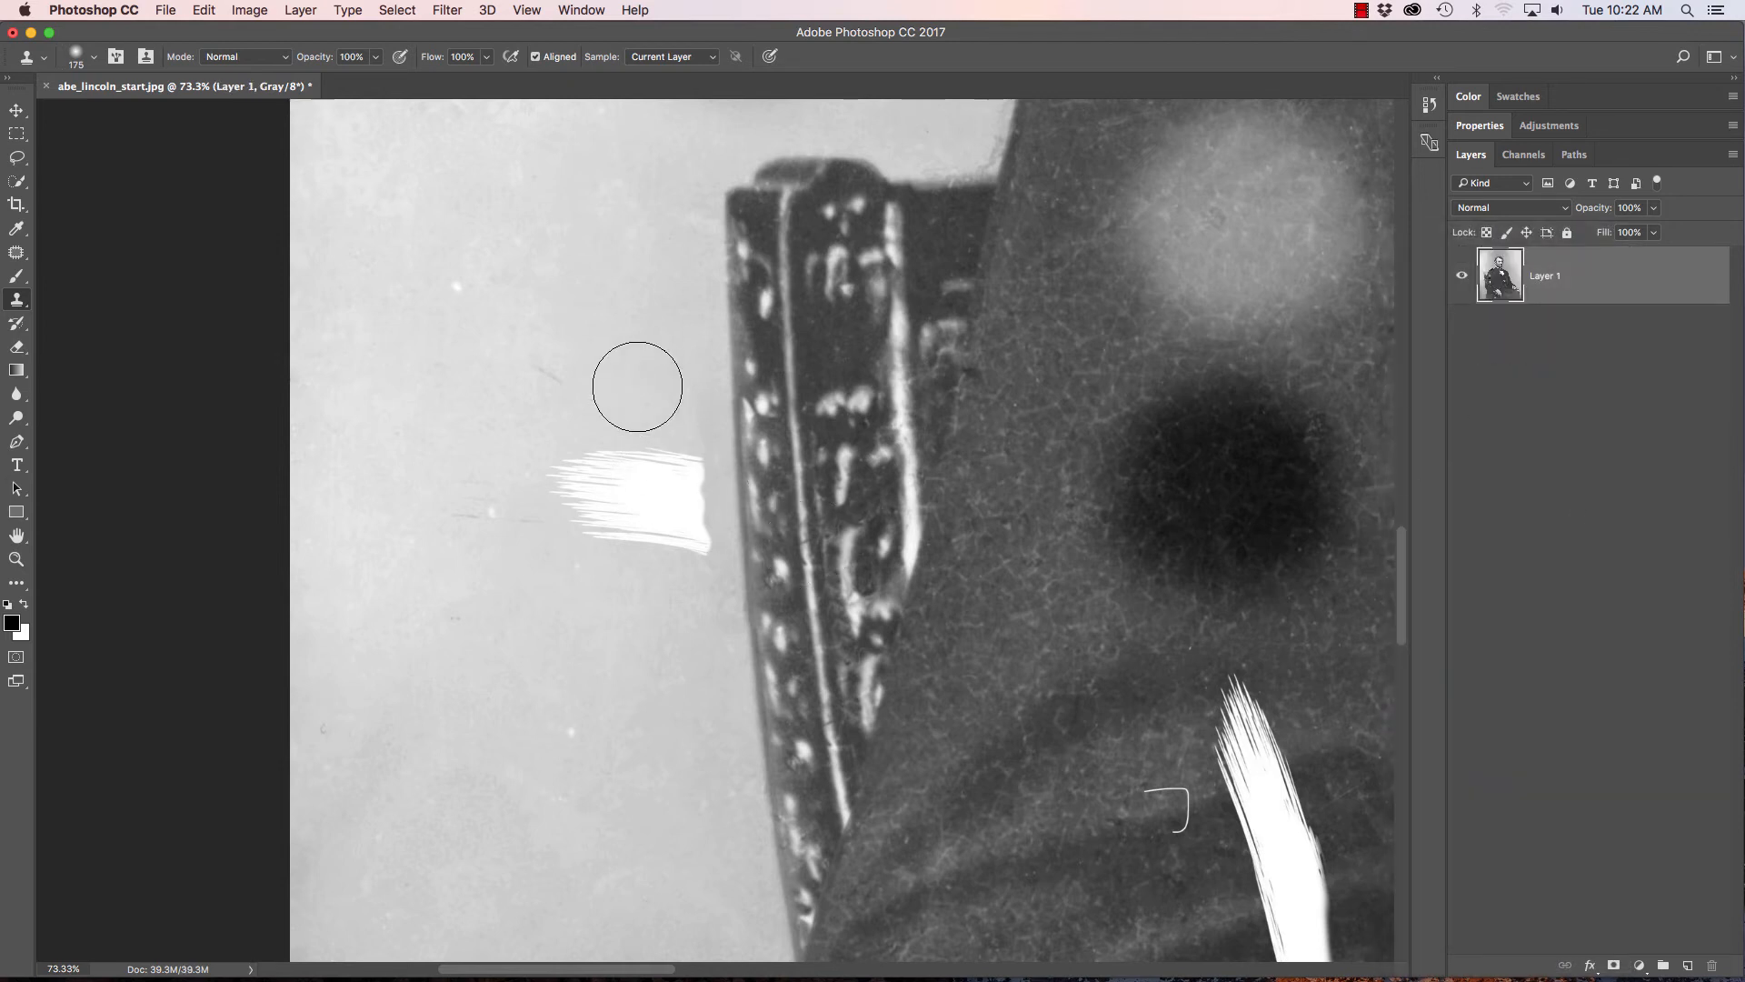
Step: Repair the white streak beside the chair with the Patch tool, using clean background above it as the source, and clear the selection
{"action": "left_click", "coordinate": [17, 253]}
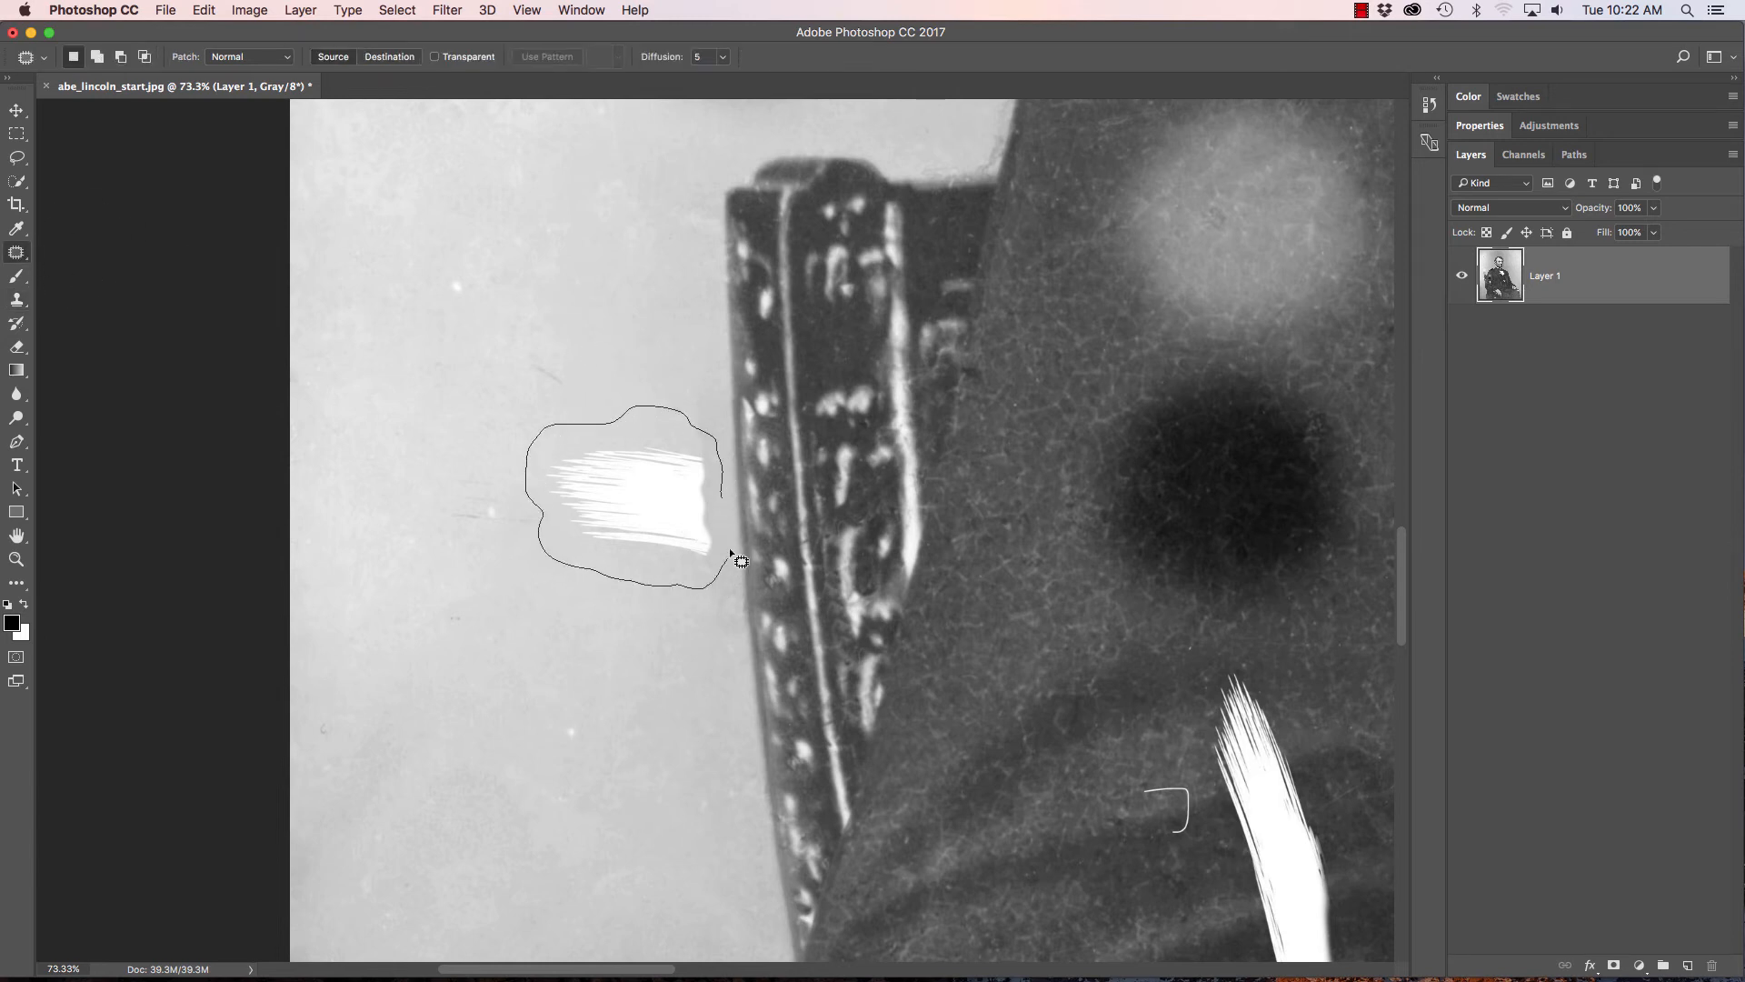
{"action": "mouse_move", "coordinate": [731, 552]}
{"action": "left_mouse_down"}
{"action": "mouse_move", "coordinate": [604, 331]}
{"action": "mouse_move", "coordinate": [608, 296]}
{"action": "mouse_move", "coordinate": [605, 377]}
{"action": "left_mouse_up"}
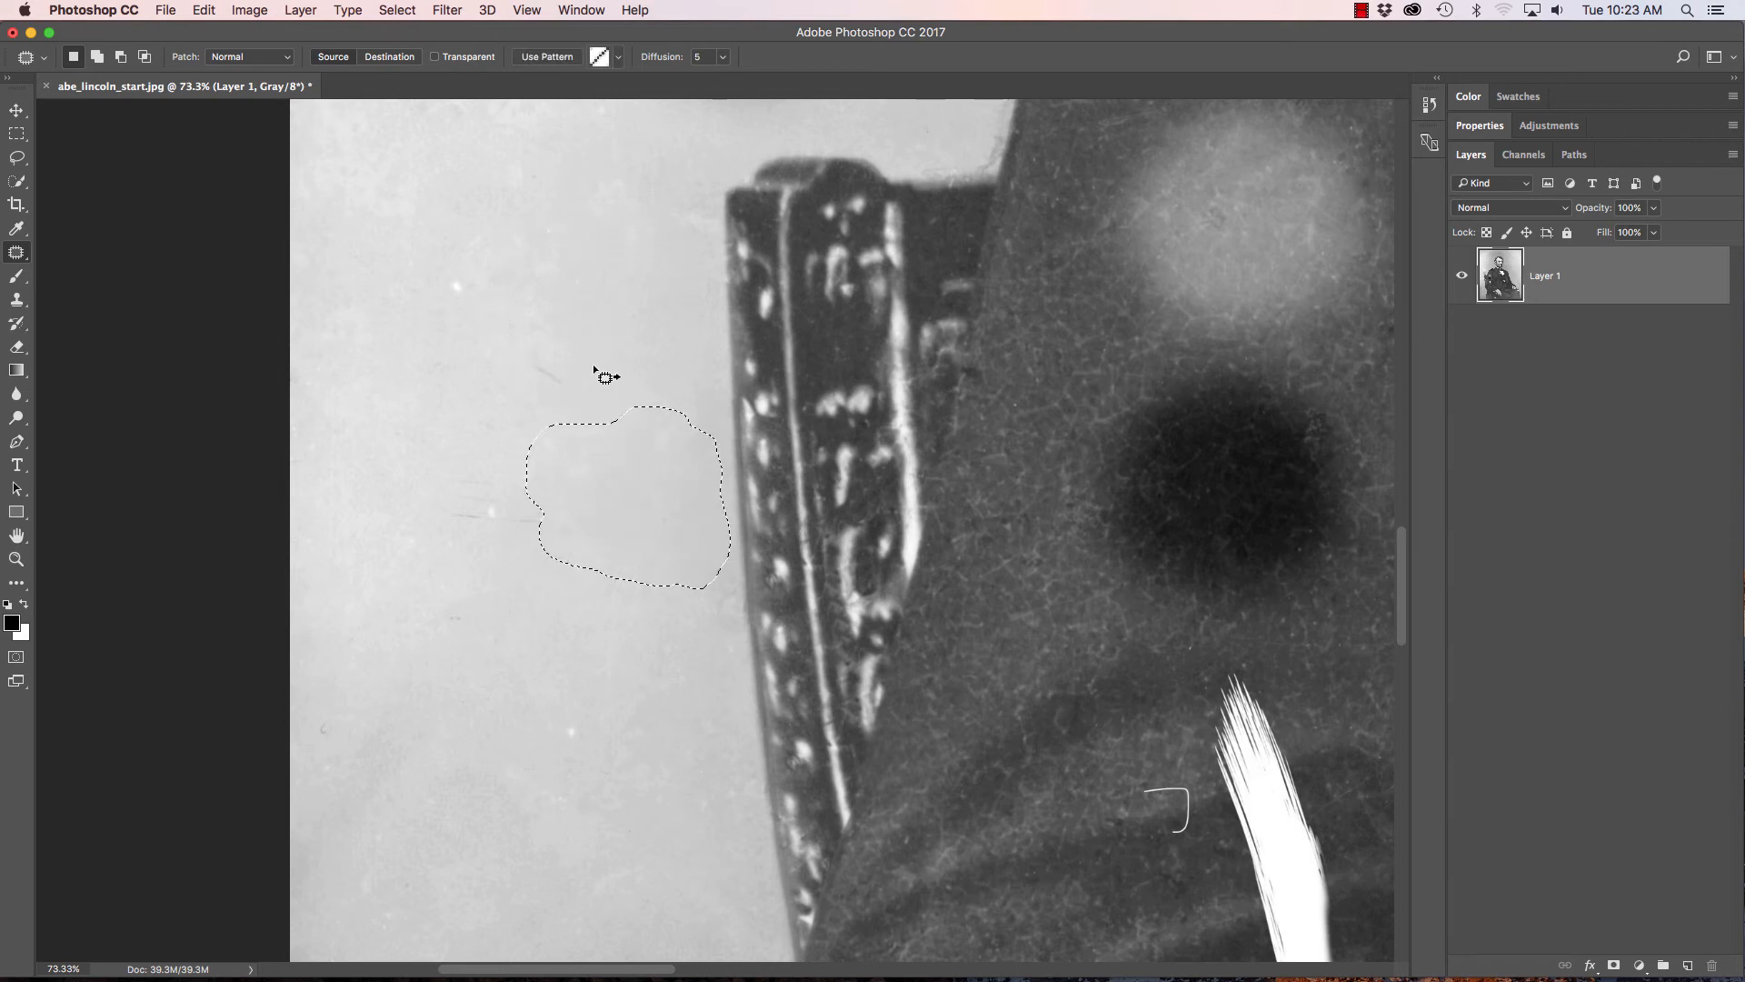
{"action": "key", "text": "super+d"}
Step: Patch the small scratches and specks in the background beside the chair with clean areas nearby
{"action": "mouse_move", "coordinate": [561, 338]}
{"action": "left_mouse_down"}
{"action": "mouse_move", "coordinate": [604, 405]}
{"action": "mouse_move", "coordinate": [561, 338]}
{"action": "mouse_move", "coordinate": [581, 264]}
{"action": "left_mouse_up"}
{"action": "mouse_move", "coordinate": [535, 552]}
{"action": "left_mouse_down"}
{"action": "mouse_move", "coordinate": [556, 468]}
{"action": "mouse_move", "coordinate": [510, 389]}
{"action": "left_mouse_up"}
{"action": "mouse_move", "coordinate": [460, 604]}
{"action": "left_mouse_down"}
{"action": "mouse_move", "coordinate": [443, 635]}
{"action": "mouse_move", "coordinate": [475, 631]}
{"action": "mouse_move", "coordinate": [423, 594]}
{"action": "mouse_move", "coordinate": [495, 644]}
{"action": "left_mouse_up"}
{"action": "left_click_drag", "start_coordinate": [582, 714], "coordinate": [589, 709]}
{"action": "left_click", "coordinate": [625, 673]}
{"action": "left_click_drag", "start_coordinate": [862, 627], "coordinate": [780, 586]}
{"action": "left_click_drag", "start_coordinate": [942, 594], "coordinate": [607, 554]}
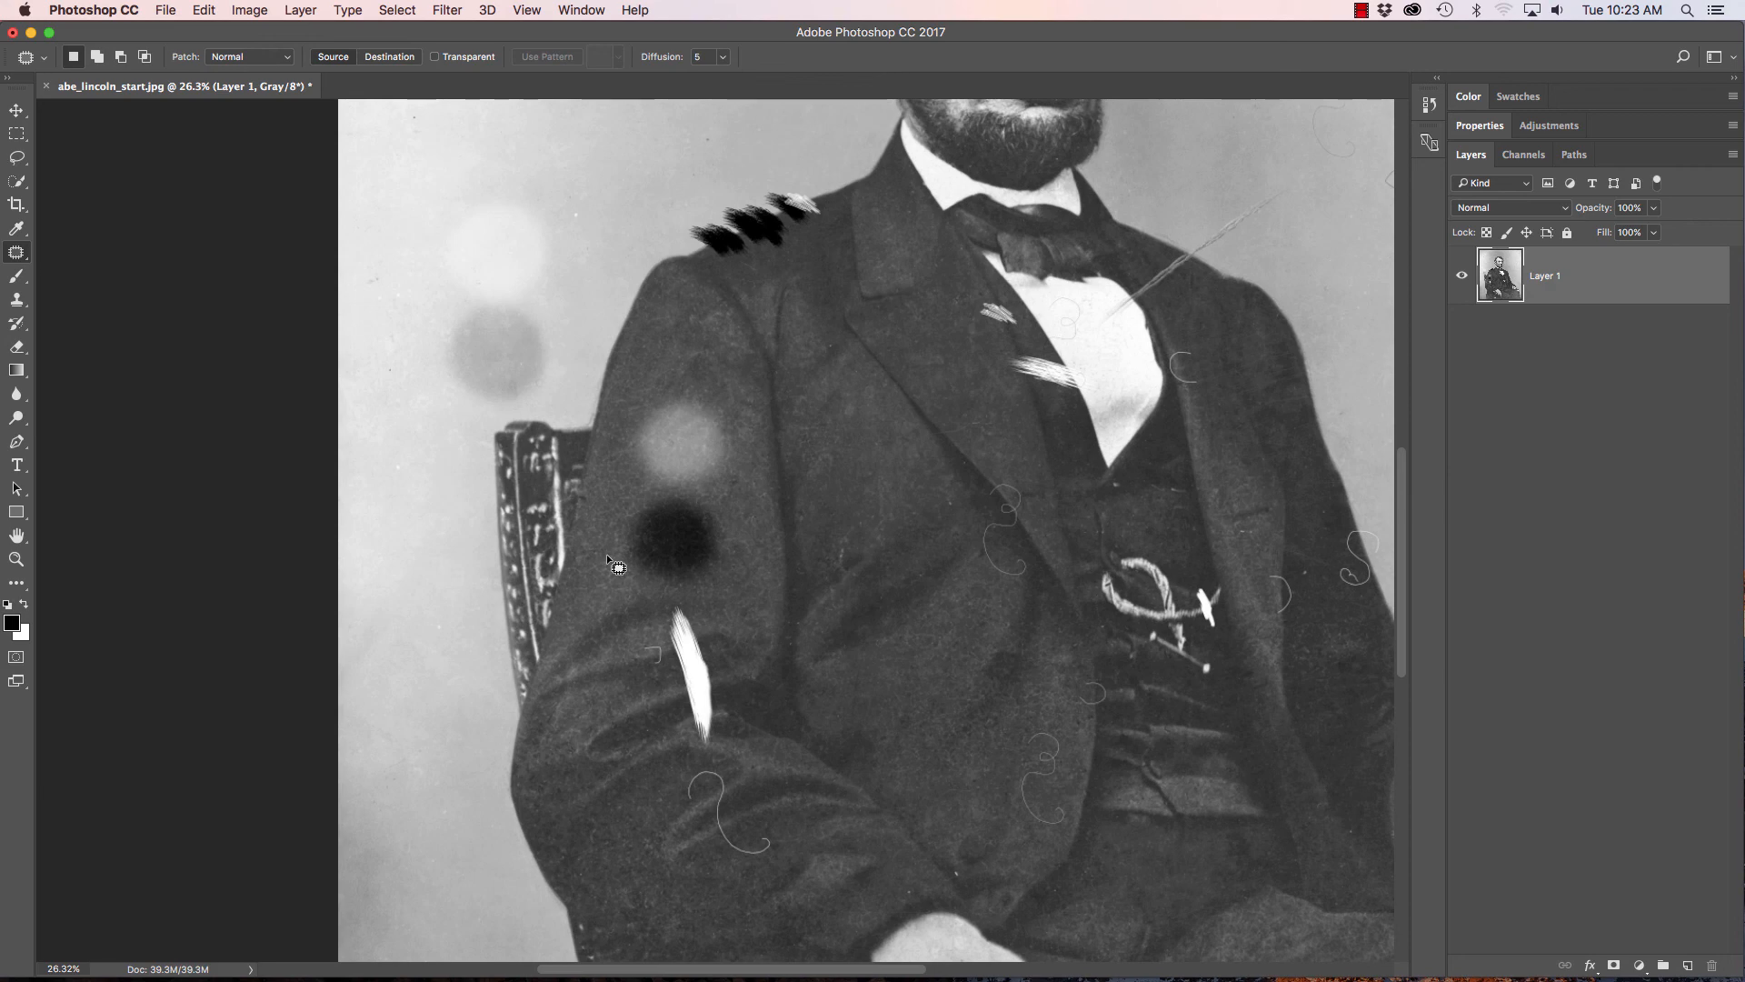
{"action": "left_click_drag", "start_coordinate": [581, 581], "coordinate": [542, 550]}
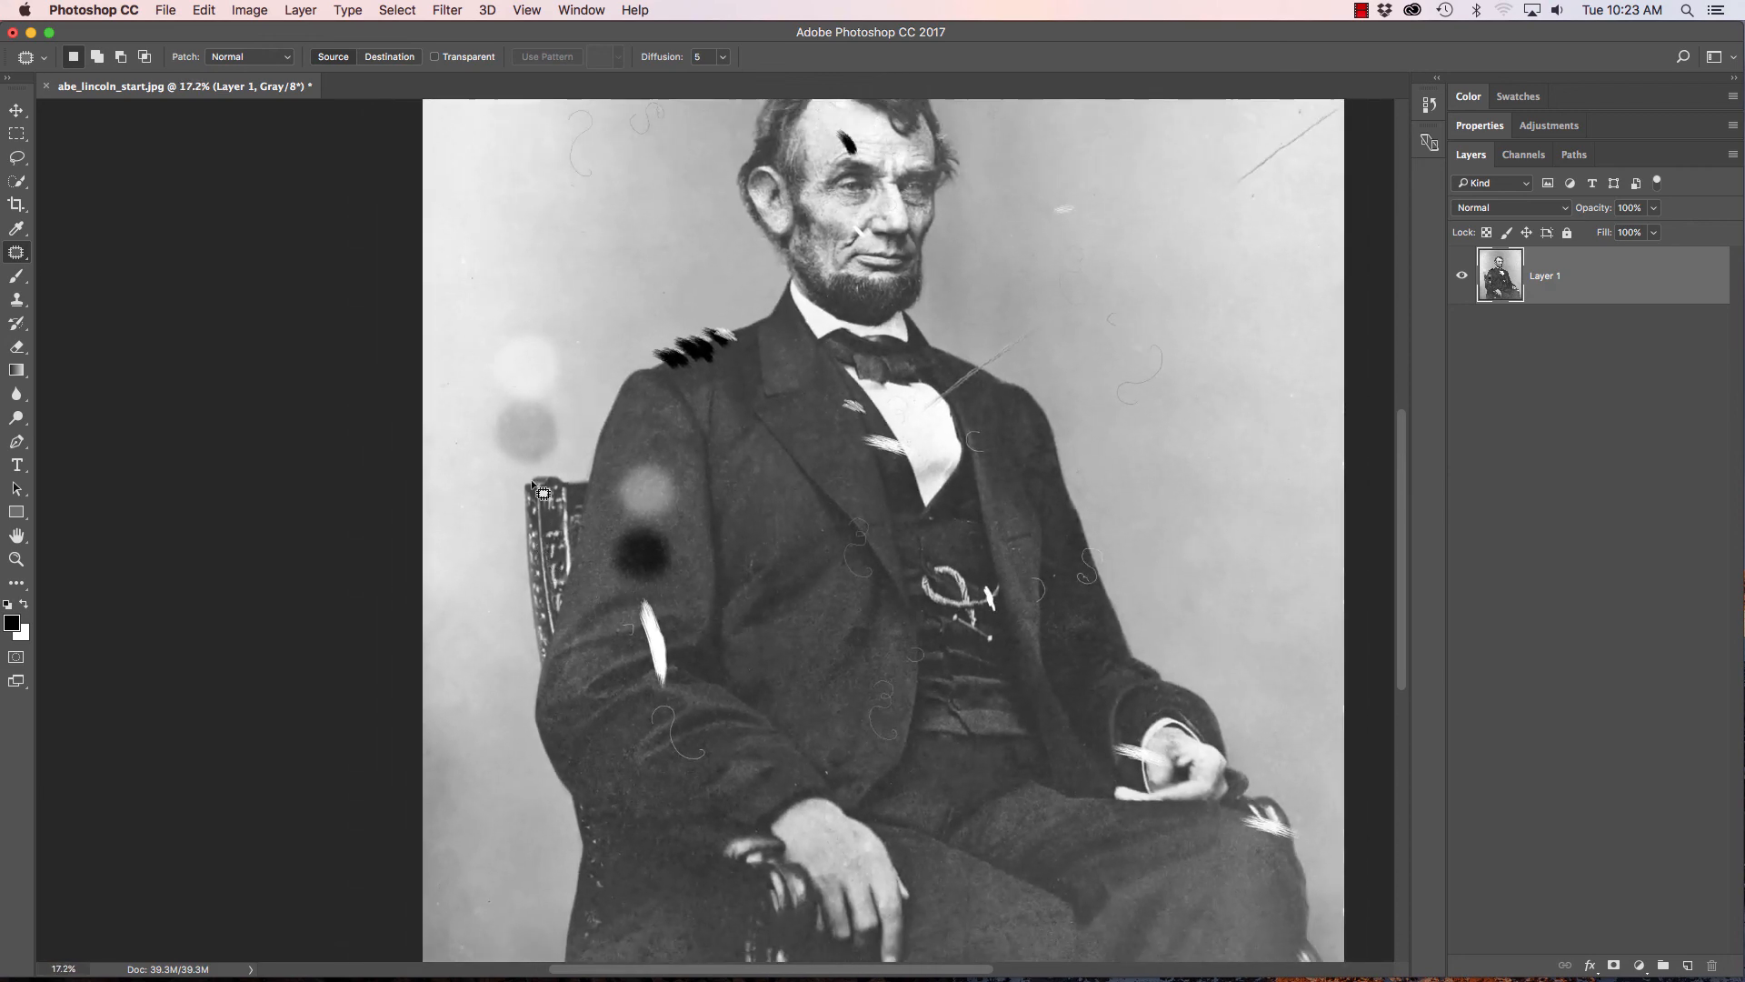